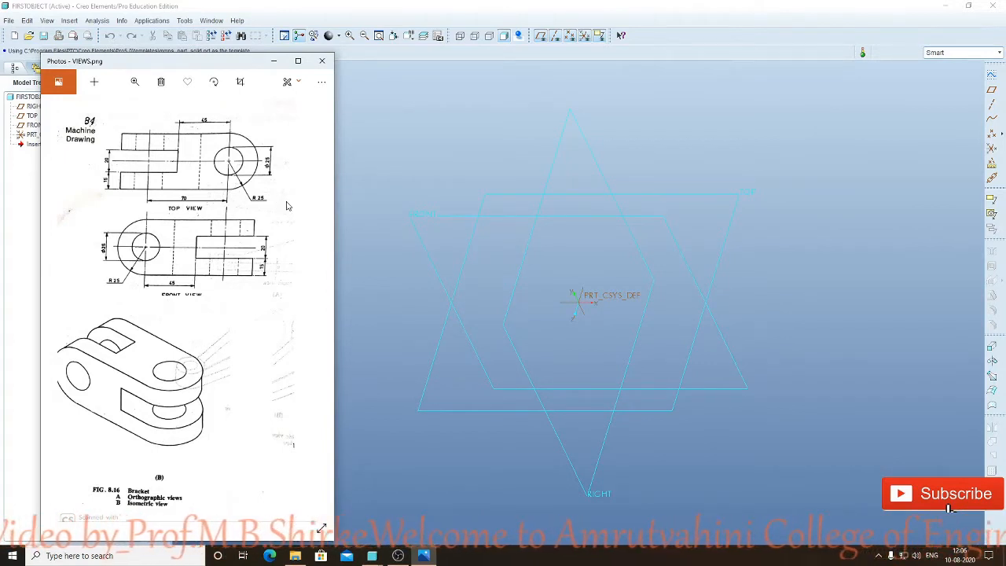
Consult the bracket drawing, then start an Extrude with an internal sketch on the TOP datum plane
left_click(272, 63)
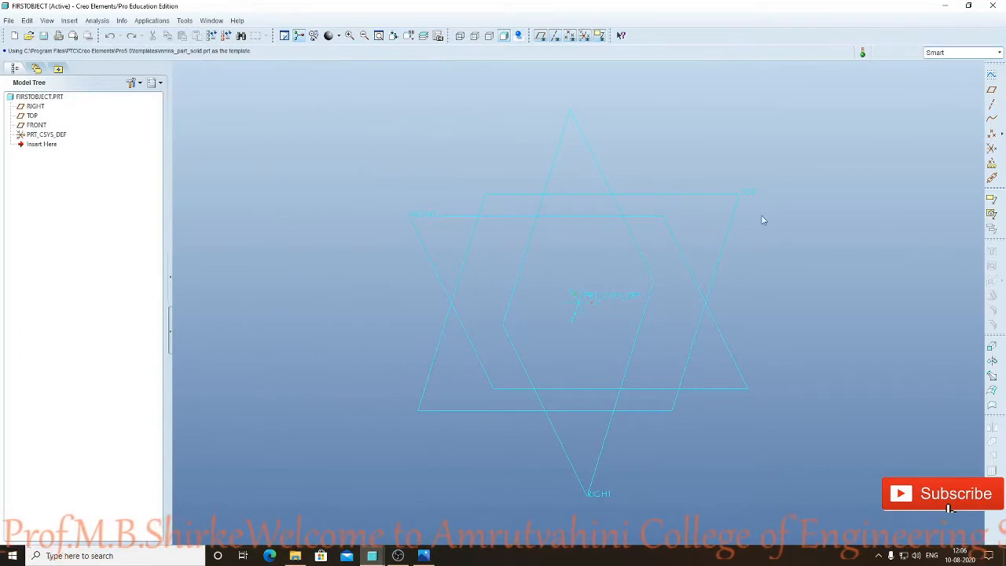
left_click(424, 557)
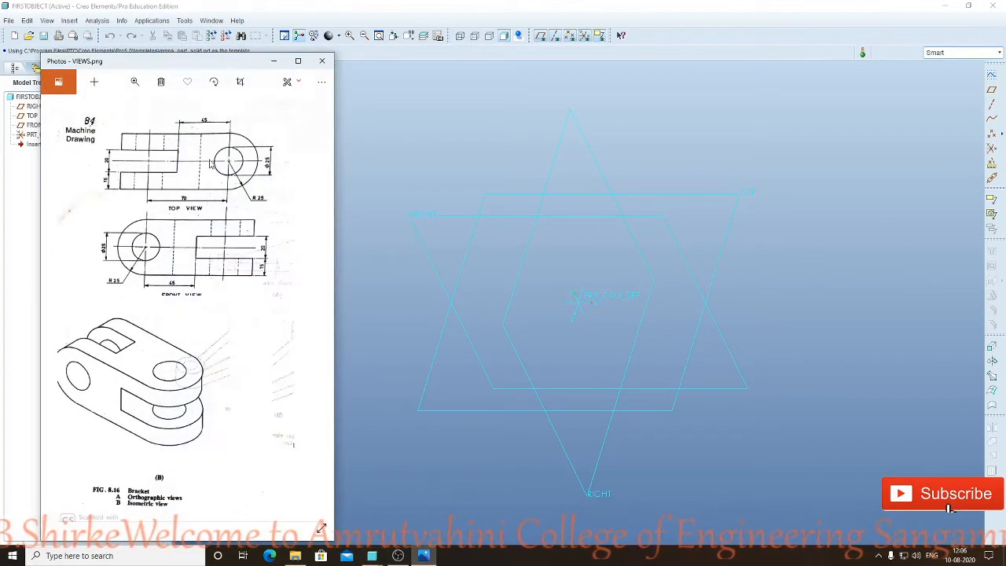
left_click(776, 232)
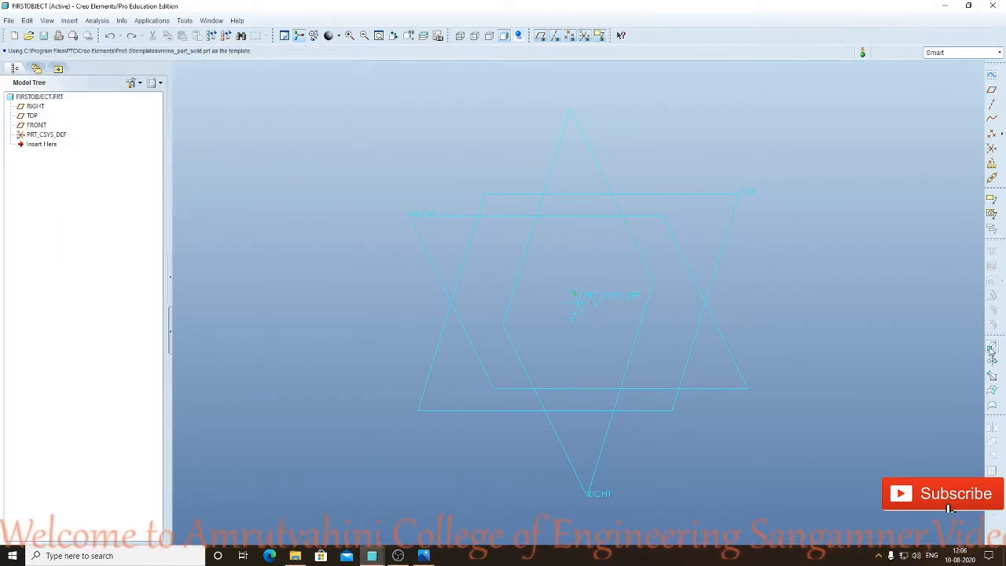
left_click(992, 352)
left_click(41, 82)
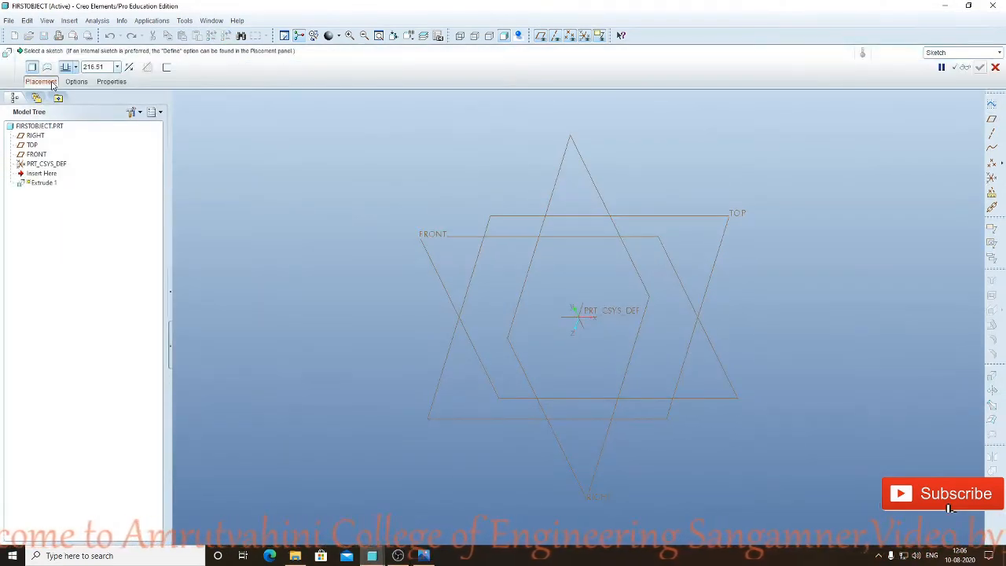
left_click(126, 118)
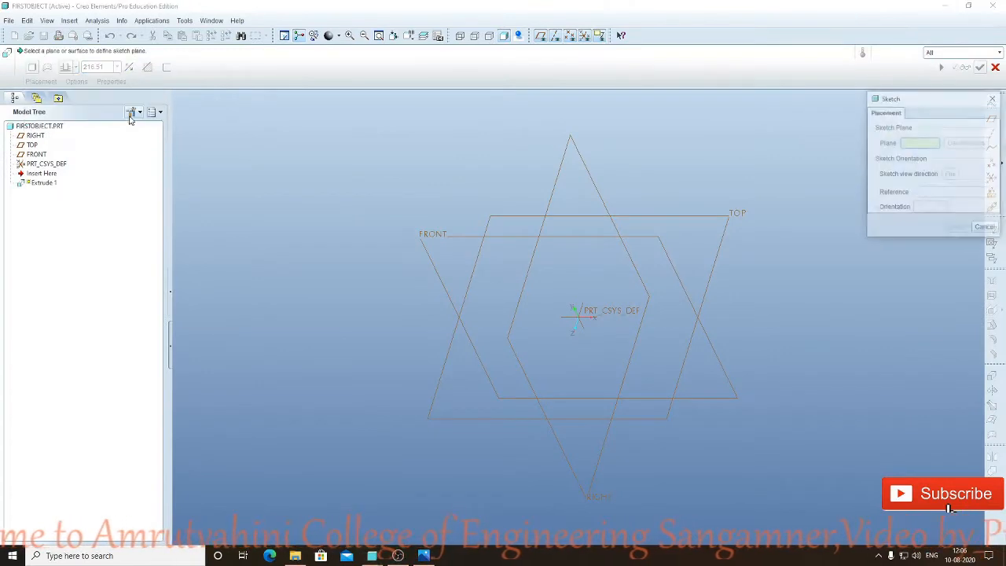
left_click(744, 217)
left_click(956, 230)
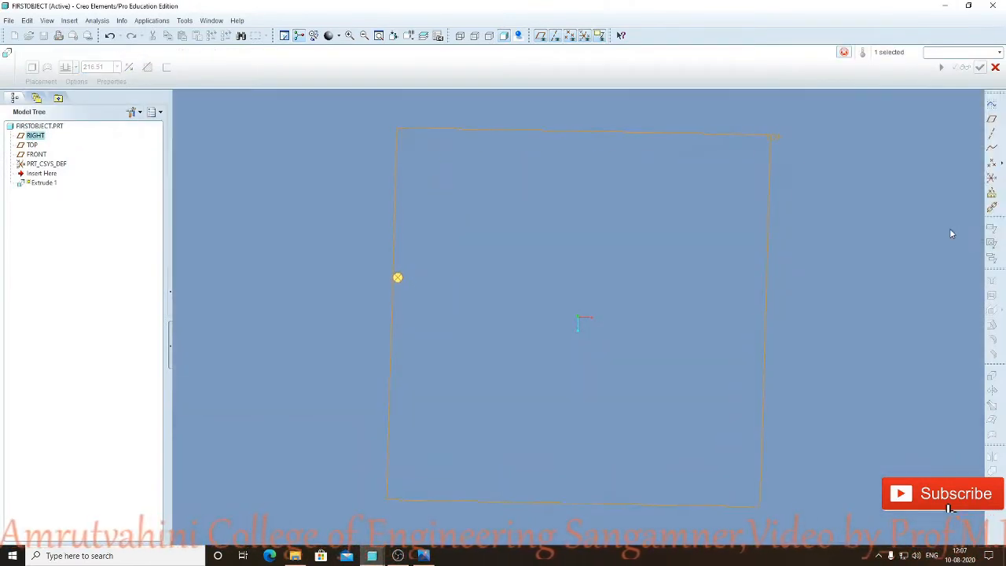
Draw vertical and horizontal construction centerlines through the sketch origin
left_click(1000, 118)
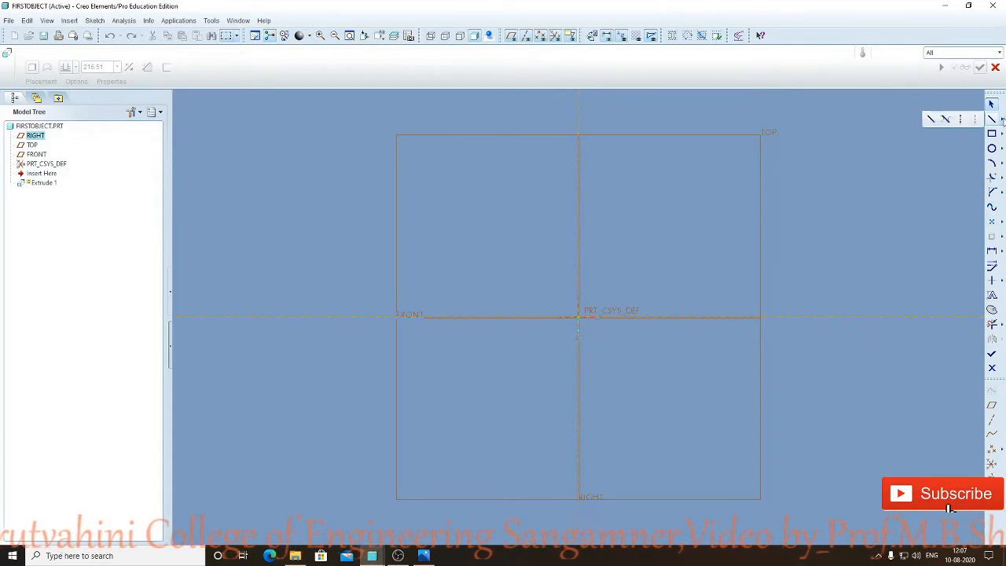
left_click(960, 119)
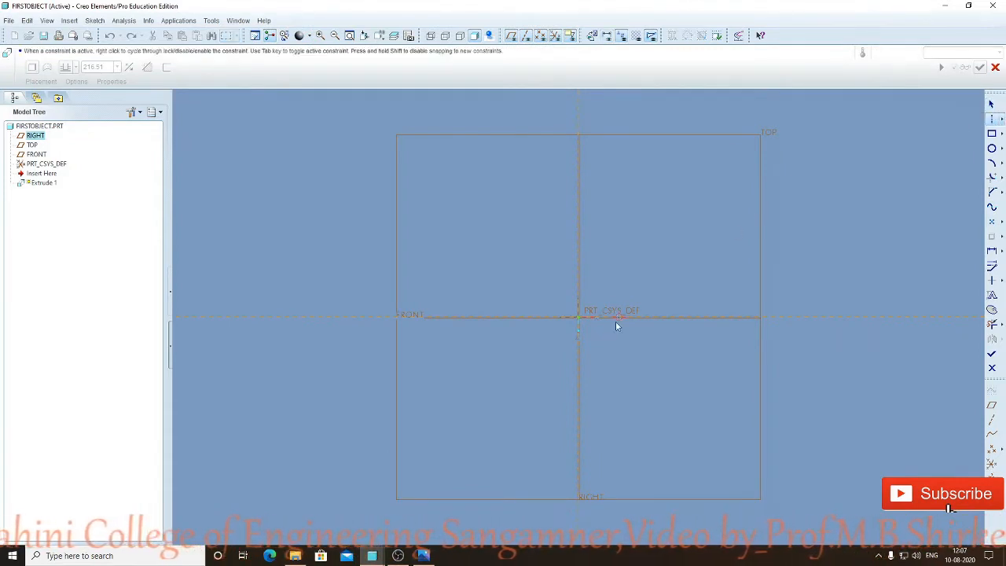
left_click(578, 317)
left_click(524, 318)
middle_click(659, 262)
Sketch a rectangle around the origin, symmetric about both centerlines
left_click(992, 134)
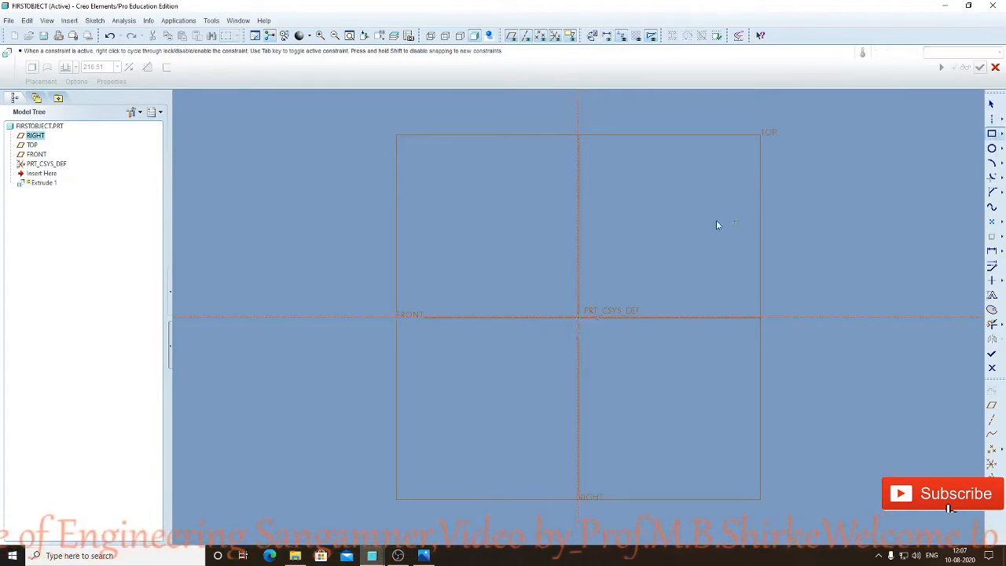
left_click(467, 212)
left_click(690, 421)
middle_click(748, 206)
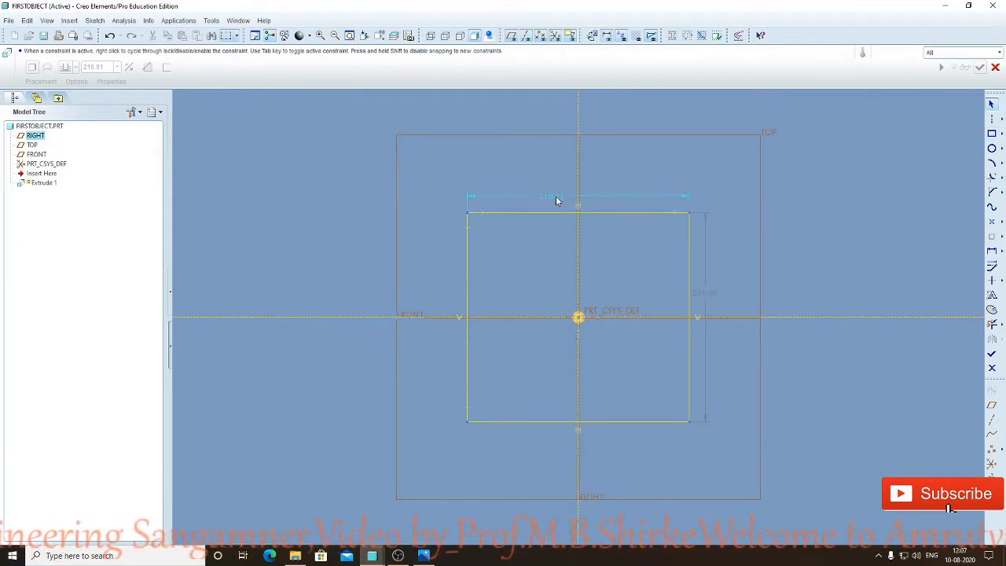
Set the rectangle's width to 120 mm and its height to 50 mm, and finish the sketch
double_click(556, 197)
type("120")
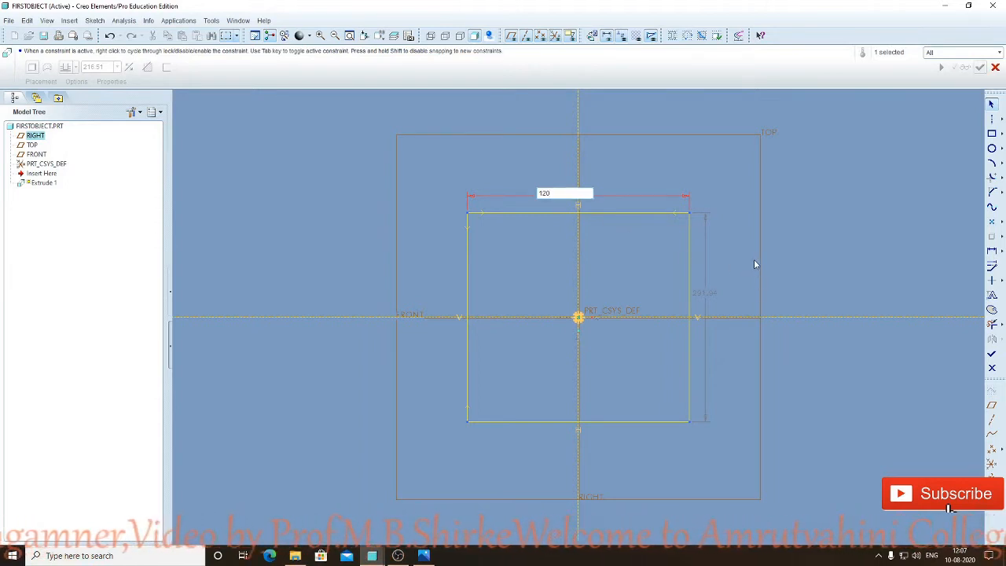
key("Return")
double_click(647, 287)
type("50")
key("Return")
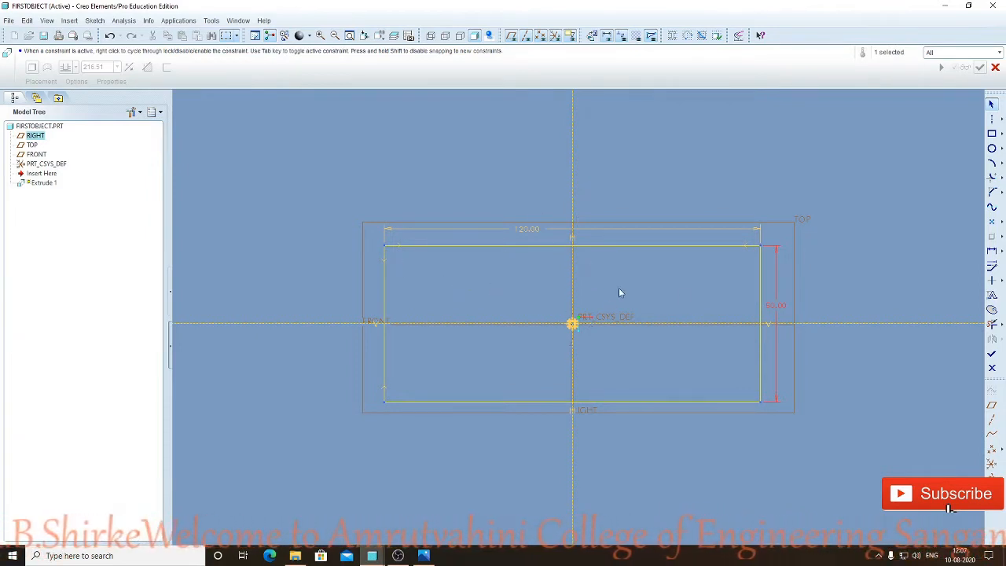
left_click(993, 280)
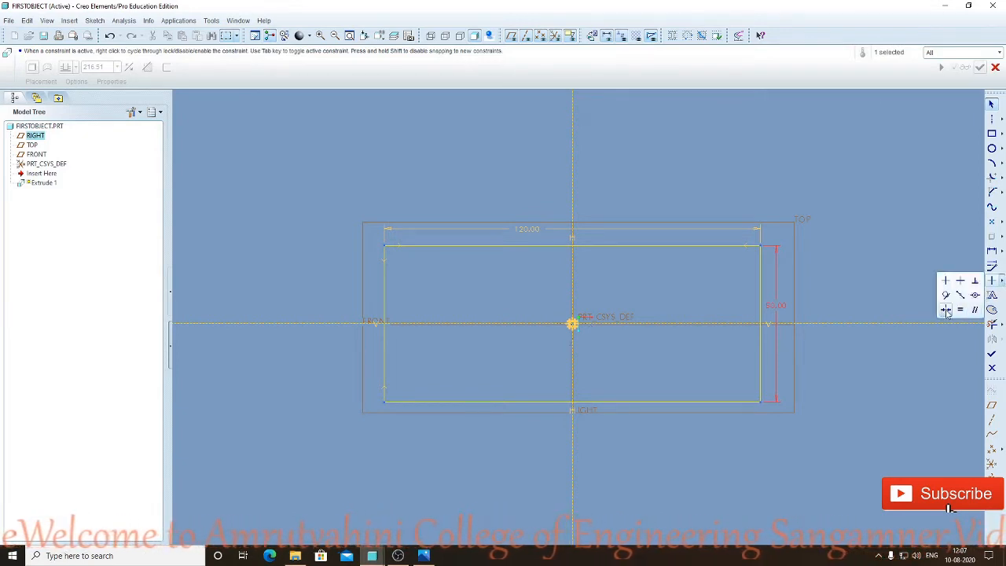
left_click(946, 310)
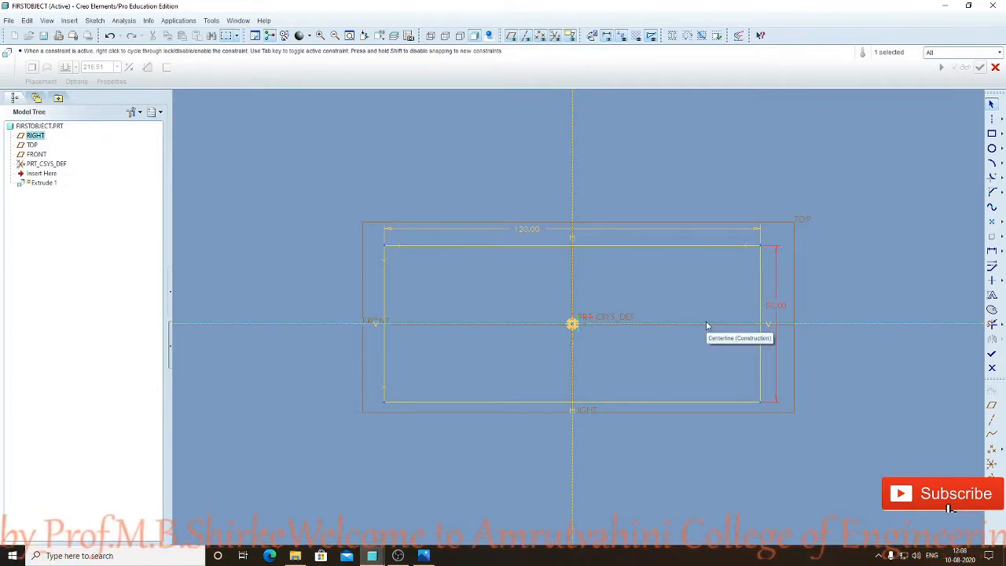
right_click(909, 370)
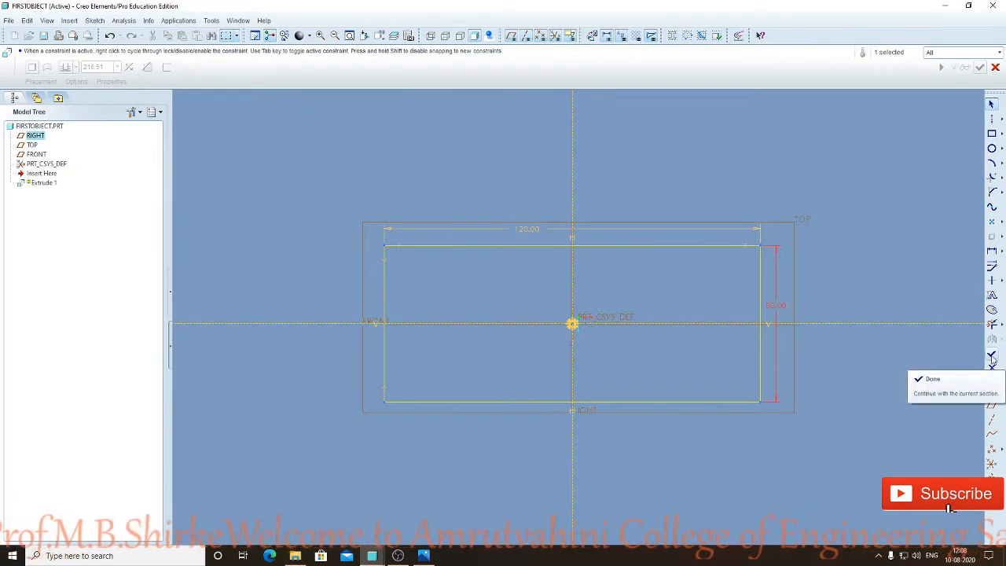
left_click(920, 378)
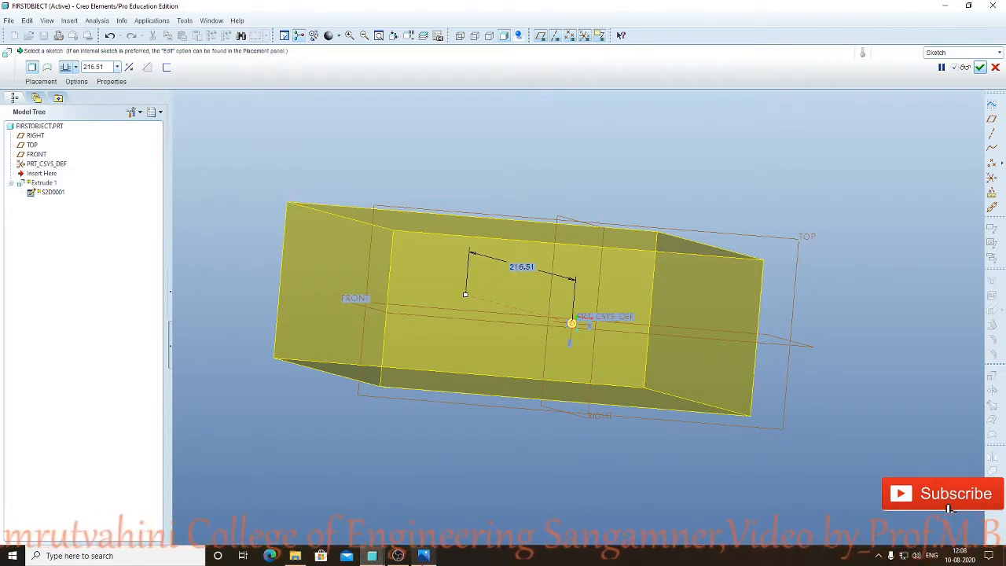
Check the bracket drawing for the thickness and set the extrusion depth to 50 mm
left_click(424, 556)
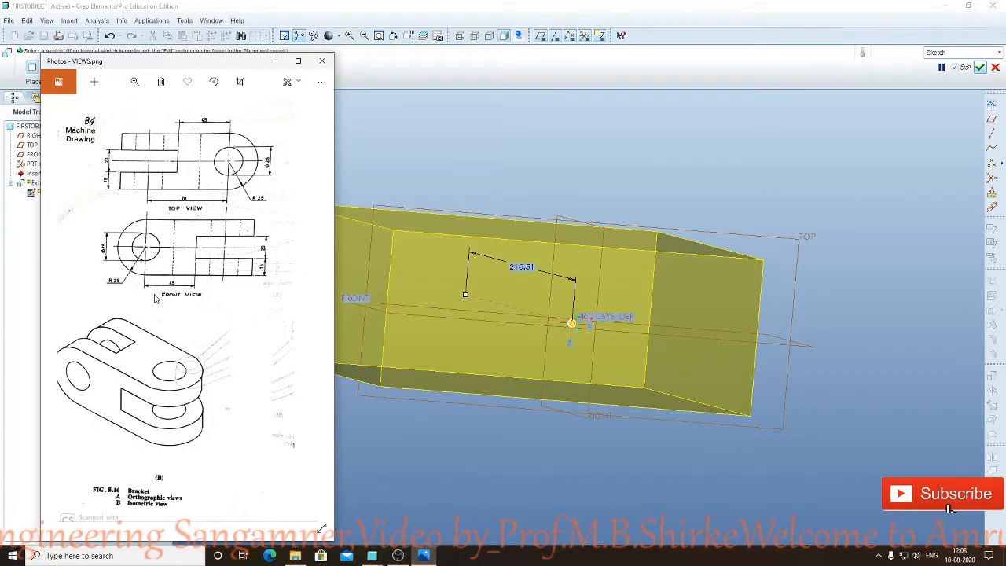
mouse_move(373, 556)
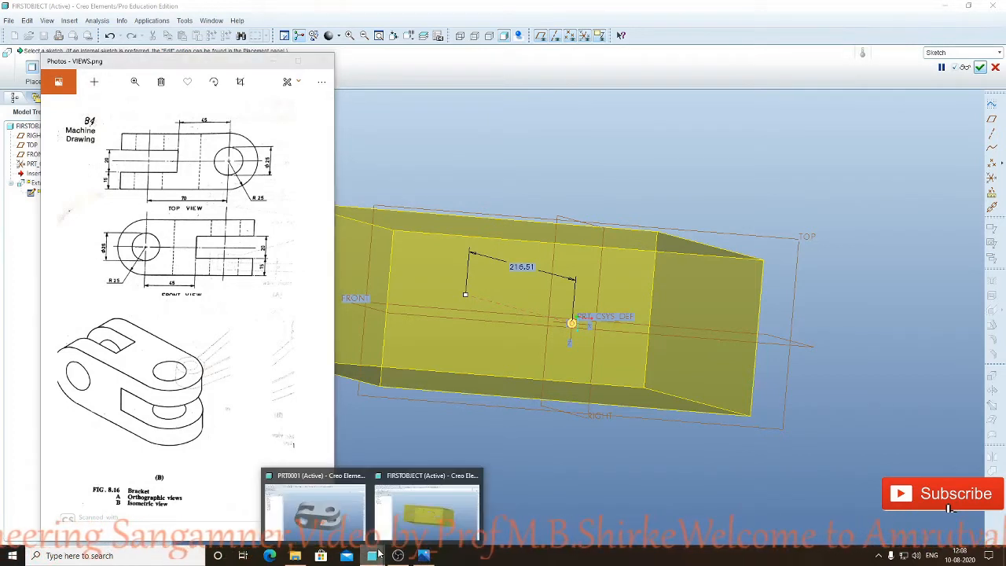
left_click(457, 504)
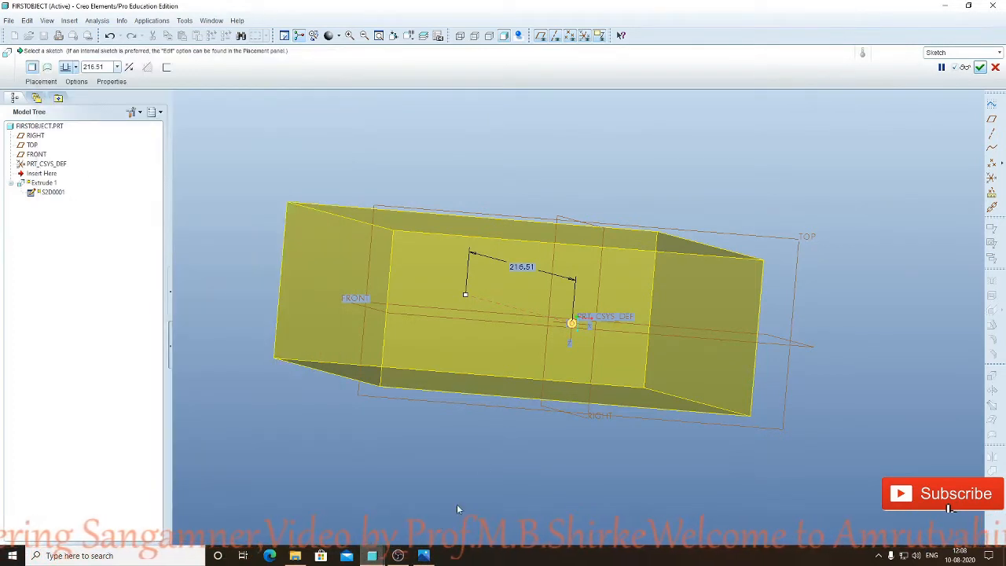
double_click(523, 268)
type("50")
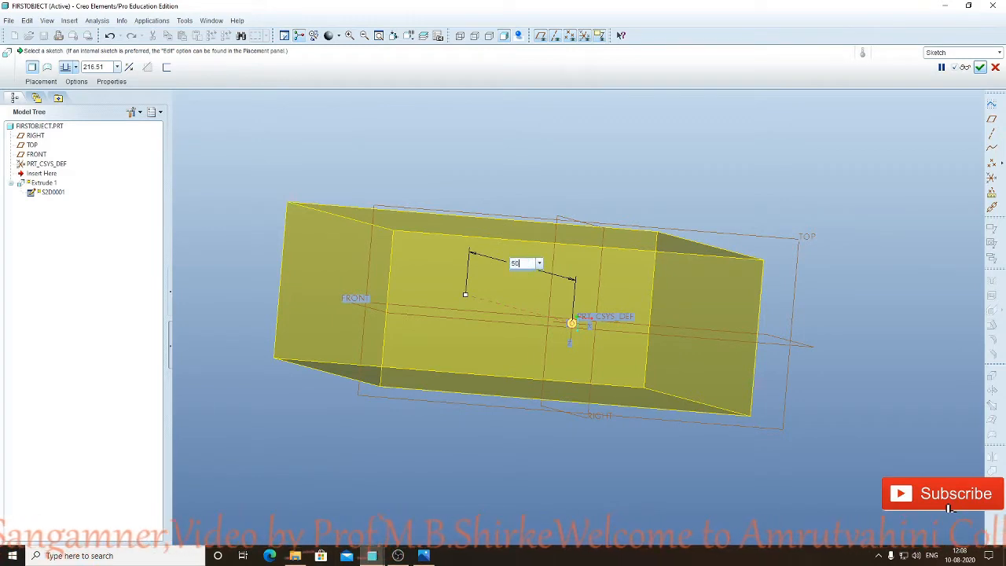
key("Return")
Make the extrusion depth symmetric about the sketch plane and complete the block
middle_click_drag(649, 348, 563, 321)
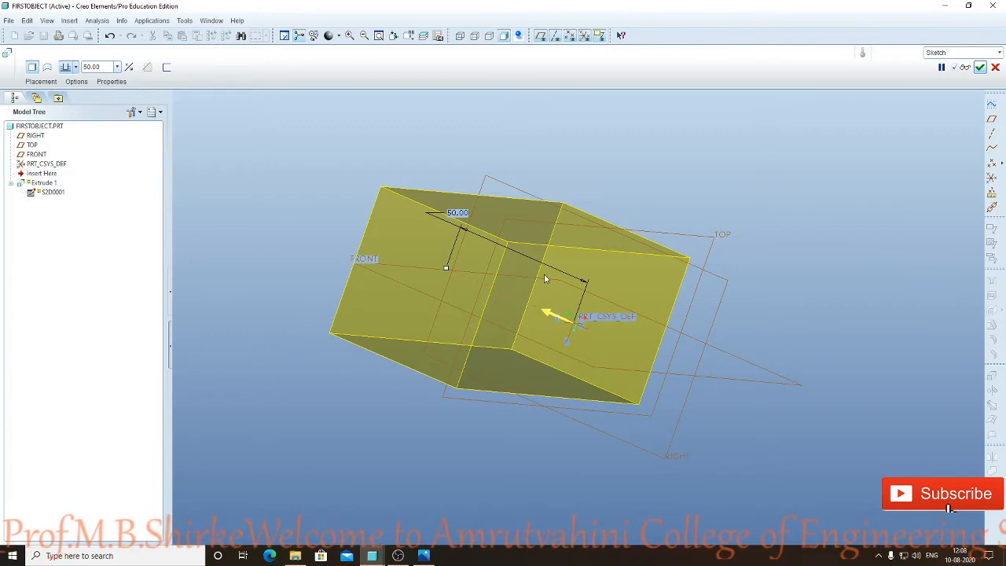
middle_click_drag(575, 280, 550, 315)
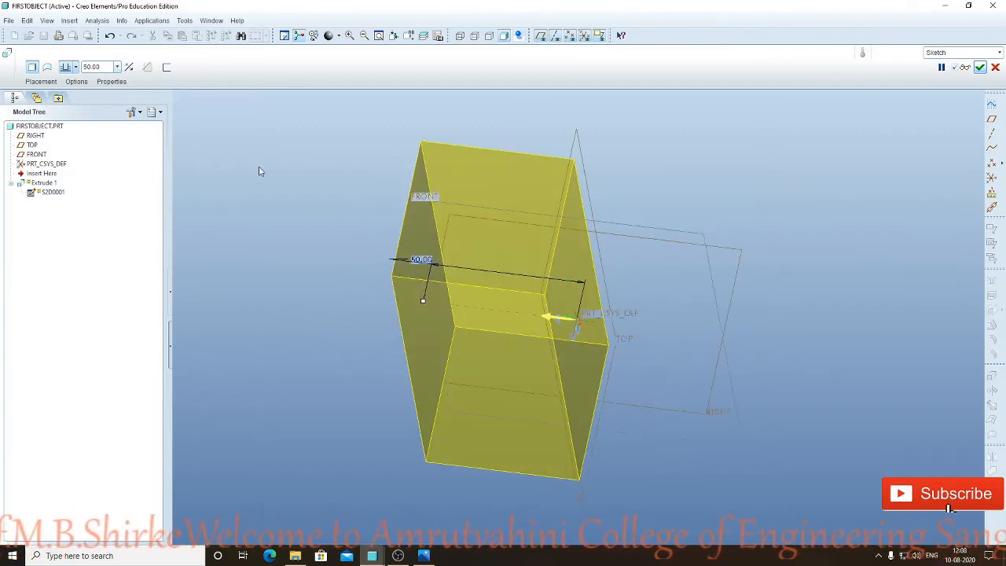
left_click(75, 67)
left_click(66, 100)
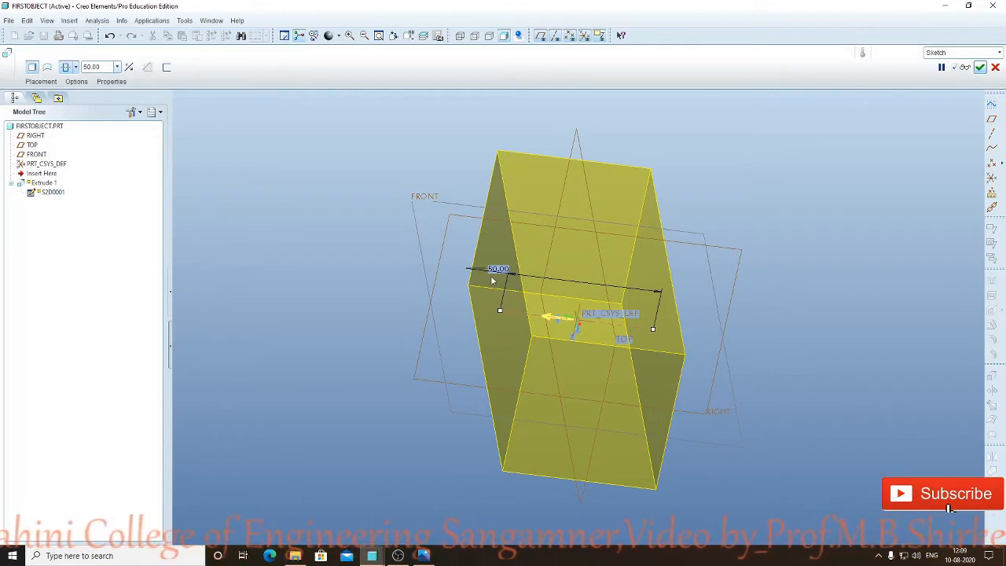
left_click(981, 68)
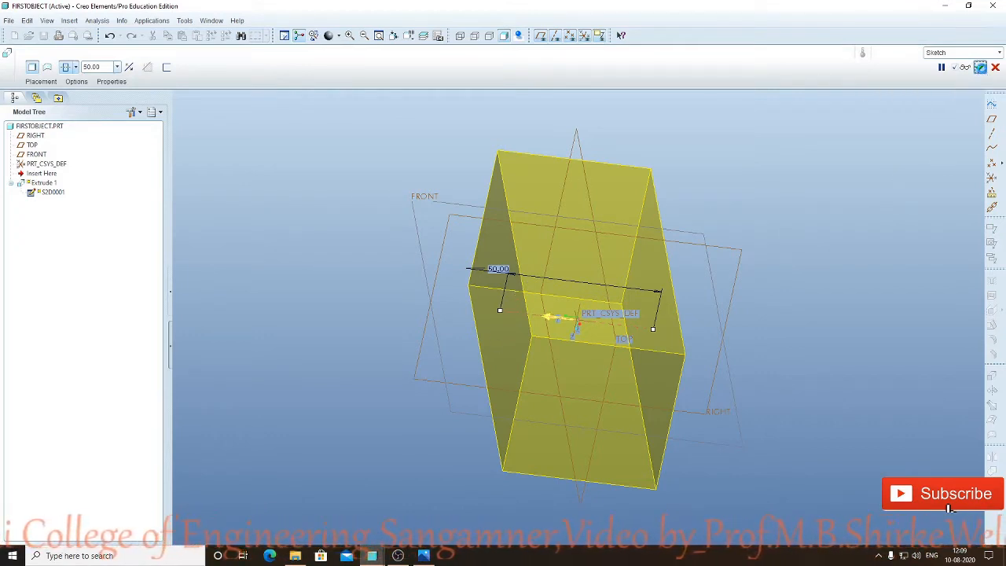
middle_click_drag(871, 189, 937, 136)
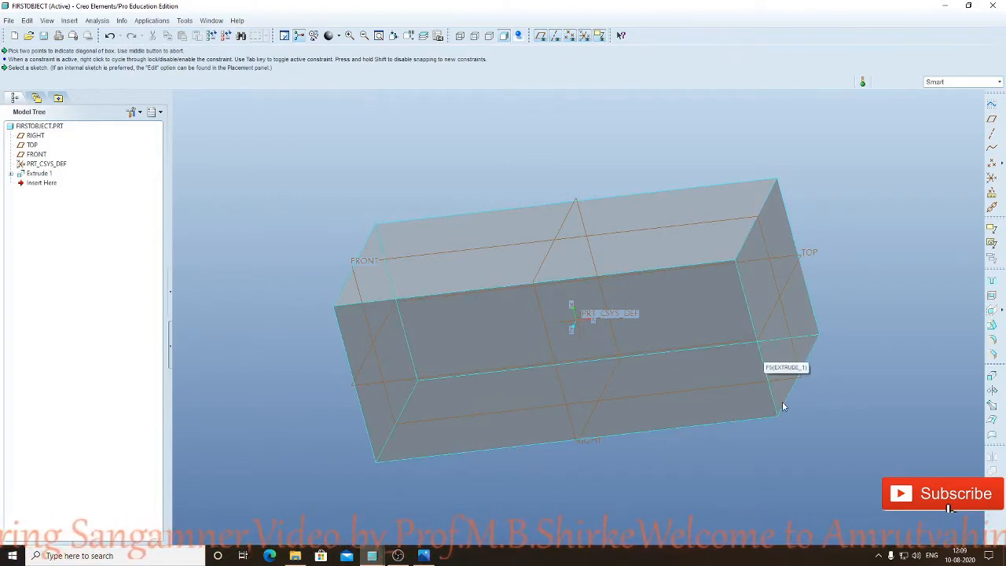
middle_click_drag(672, 181, 690, 214)
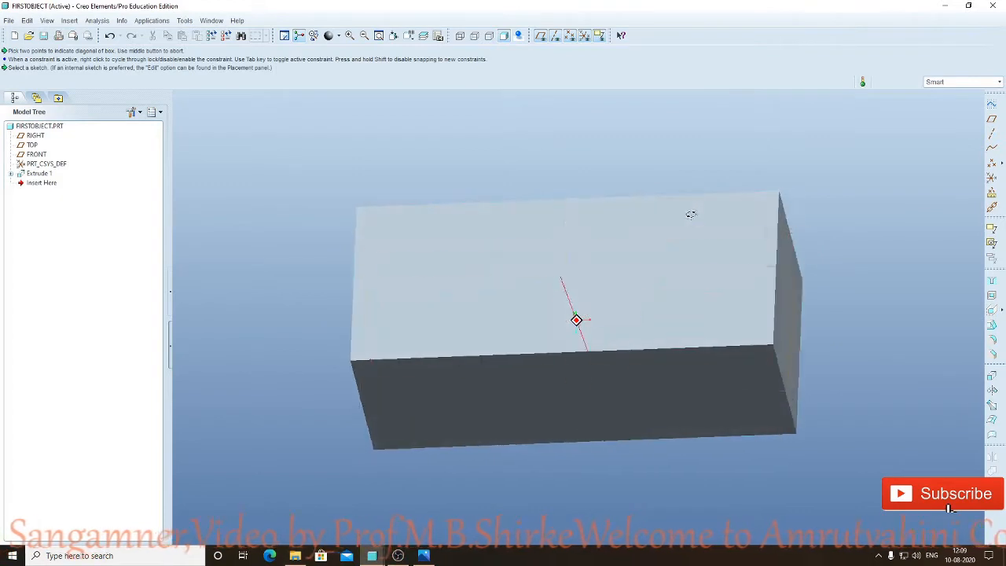
Orient the block to the saved TOP view and compare it with the rounded end in the bracket drawing
left_click(424, 556)
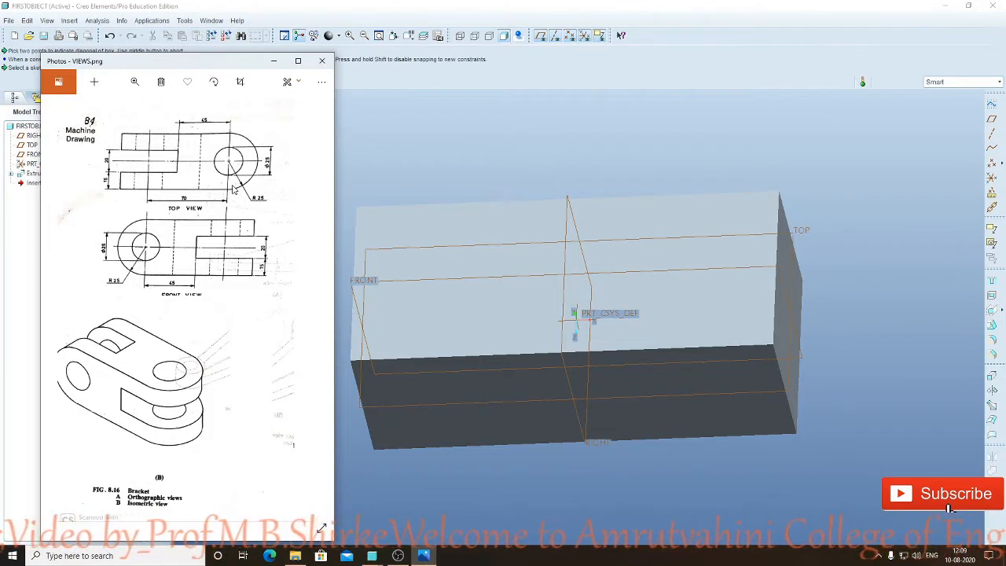
left_click(466, 139)
left_click(410, 35)
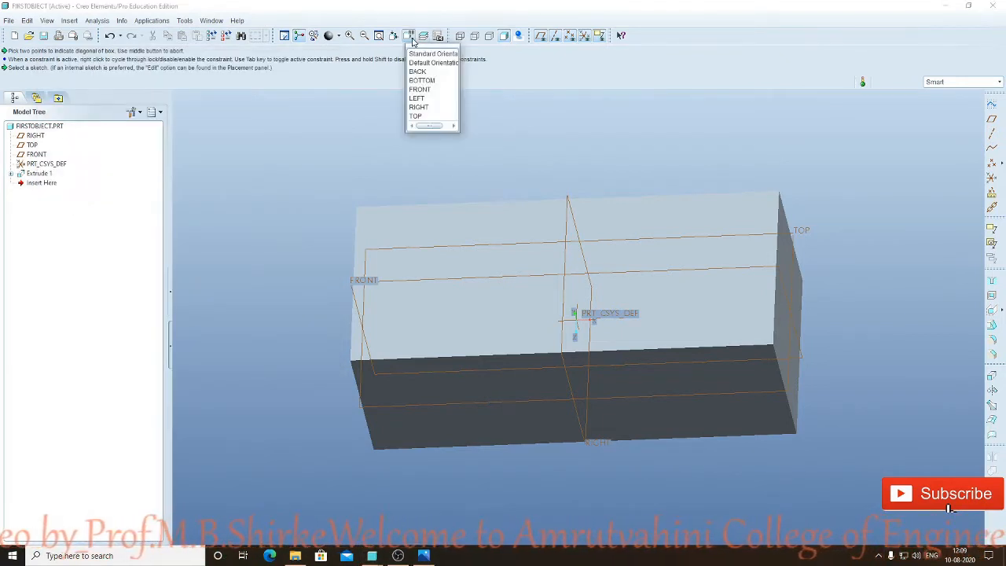
left_click(415, 115)
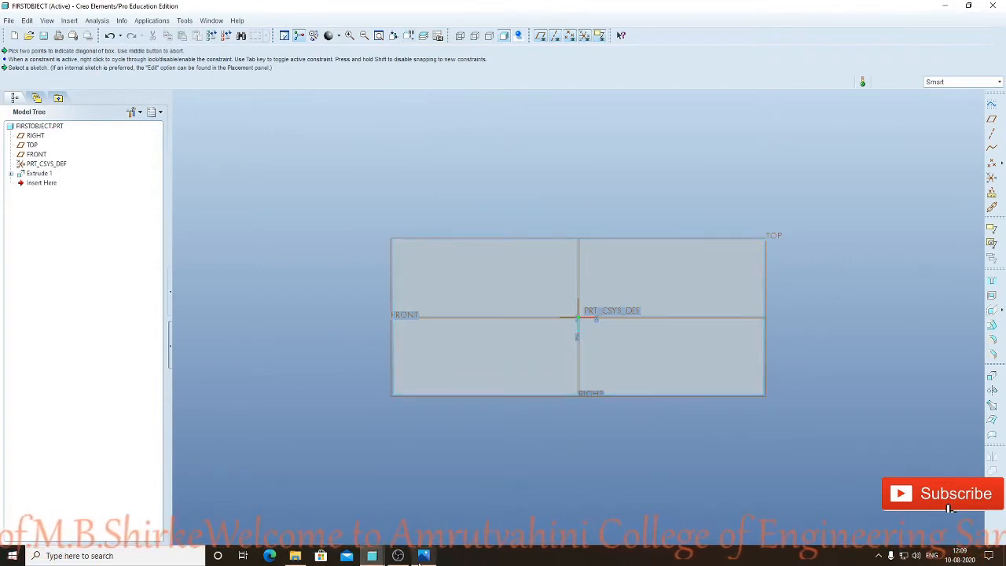
left_click(424, 556)
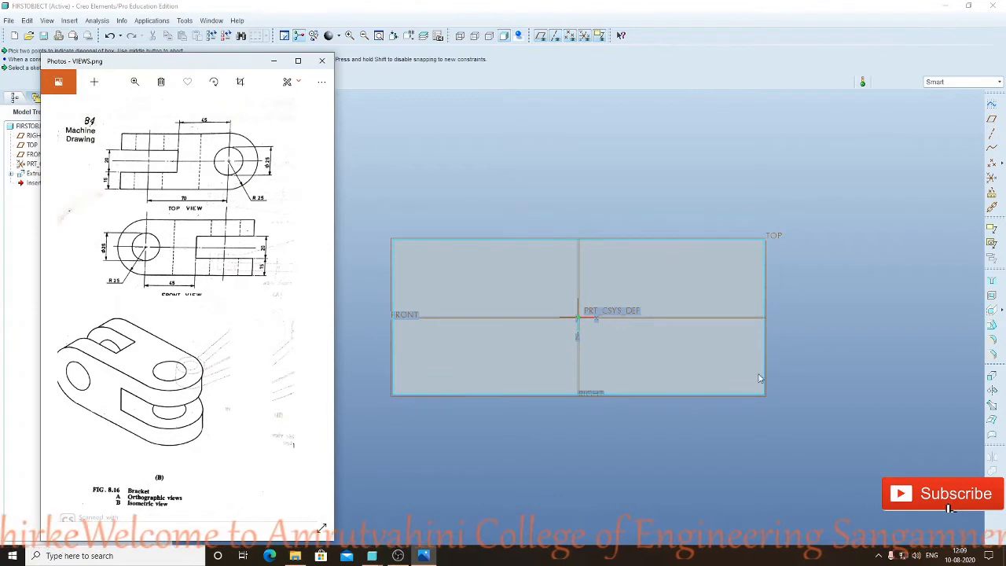
left_click(817, 382)
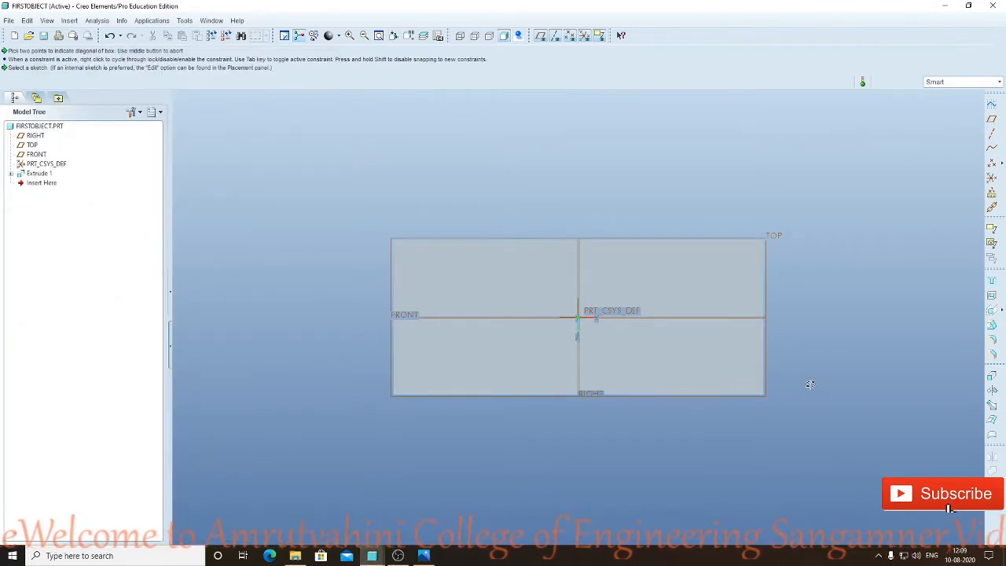
Round the two edges perpendicular to the TOP plane at the block's +X end with a 25 mm radius
middle_click_drag(817, 388, 857, 368)
left_click(992, 340)
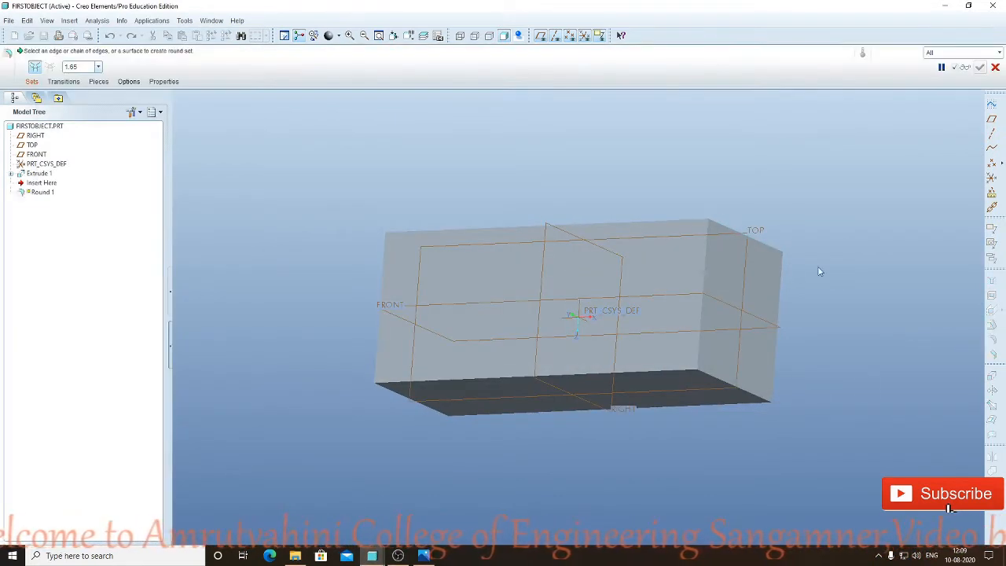
left_click(732, 230)
double_click(779, 221)
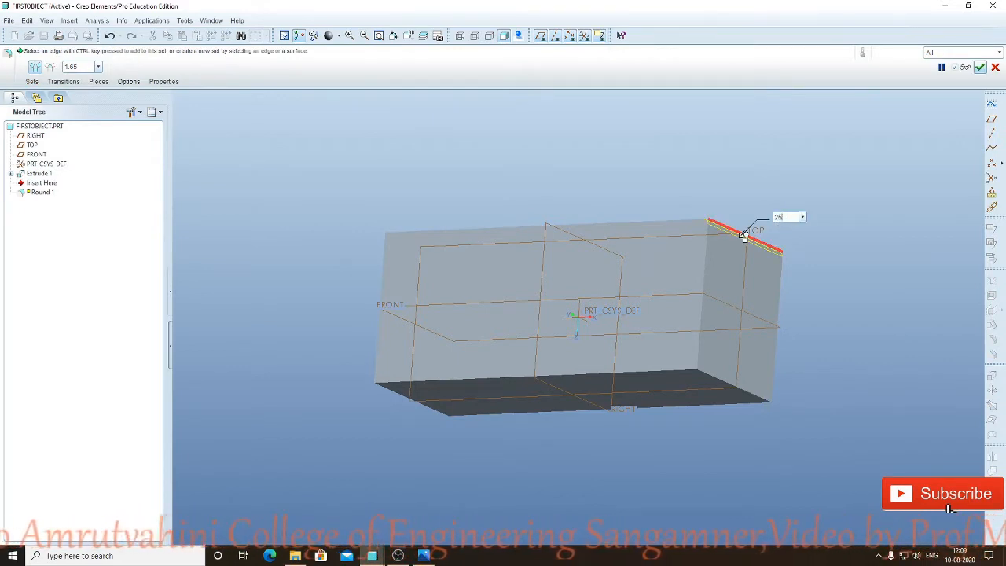
key("Return")
left_click(728, 384)
middle_click_drag(783, 375, 912, 326)
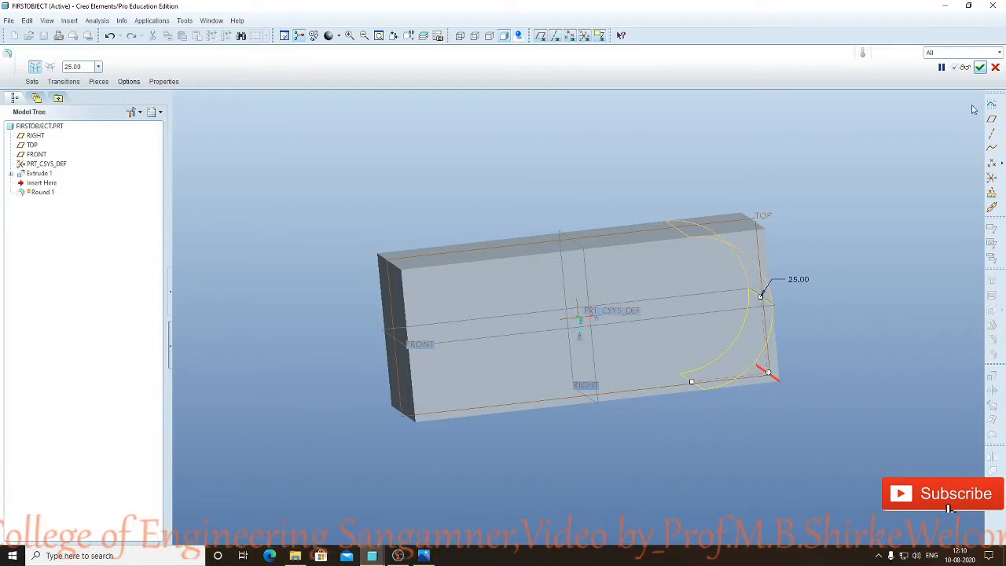
left_click(980, 67)
left_click(907, 188)
mouse_move(908, 189)
middle_mouse_down()
mouse_move(838, 193)
mouse_move(864, 207)
middle_mouse_up()
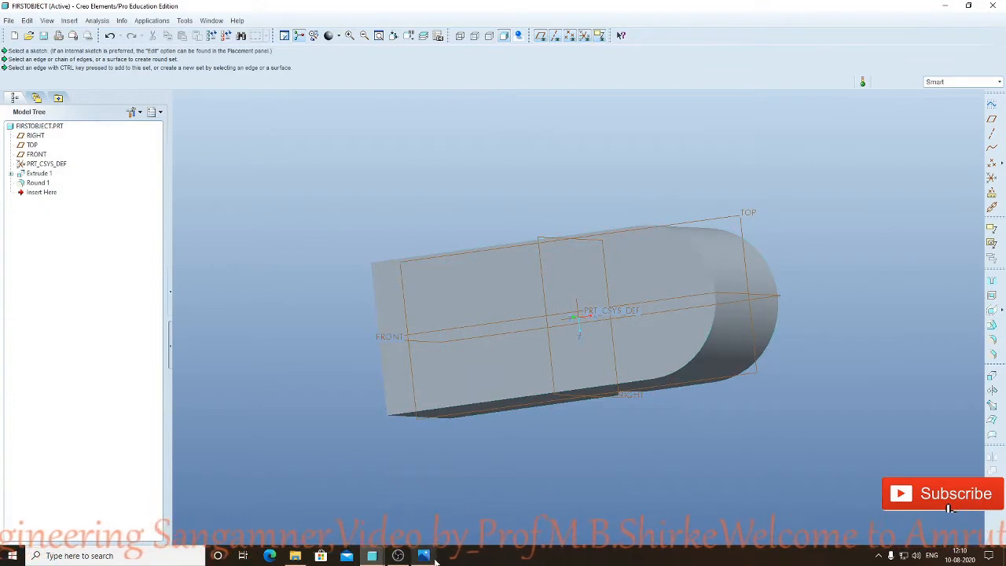
Check the bracket drawing and start an extrusion sketch on the block's upper flat face parallel to TOP, using RIGHT as orientation reference
left_click(411, 507)
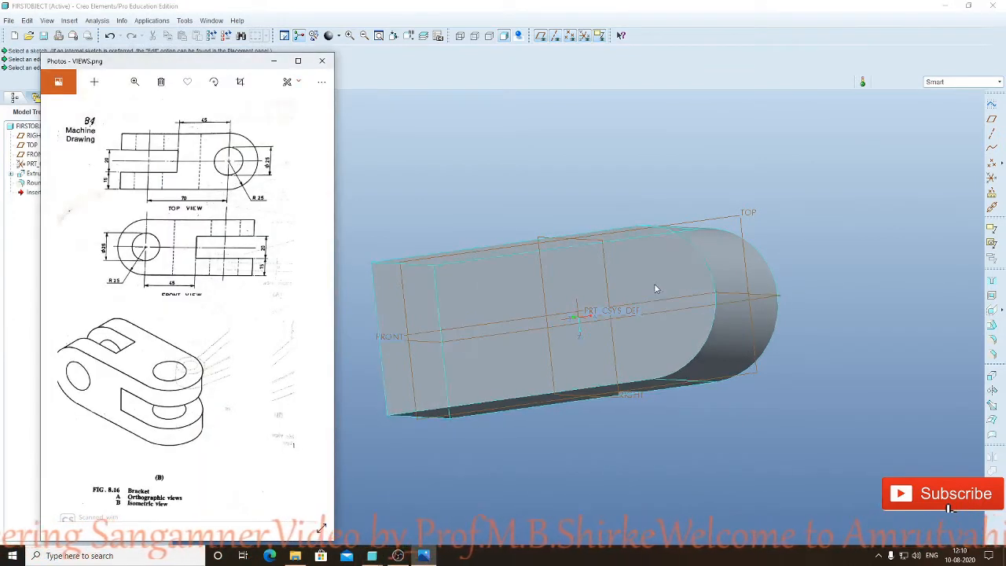
left_click(872, 252)
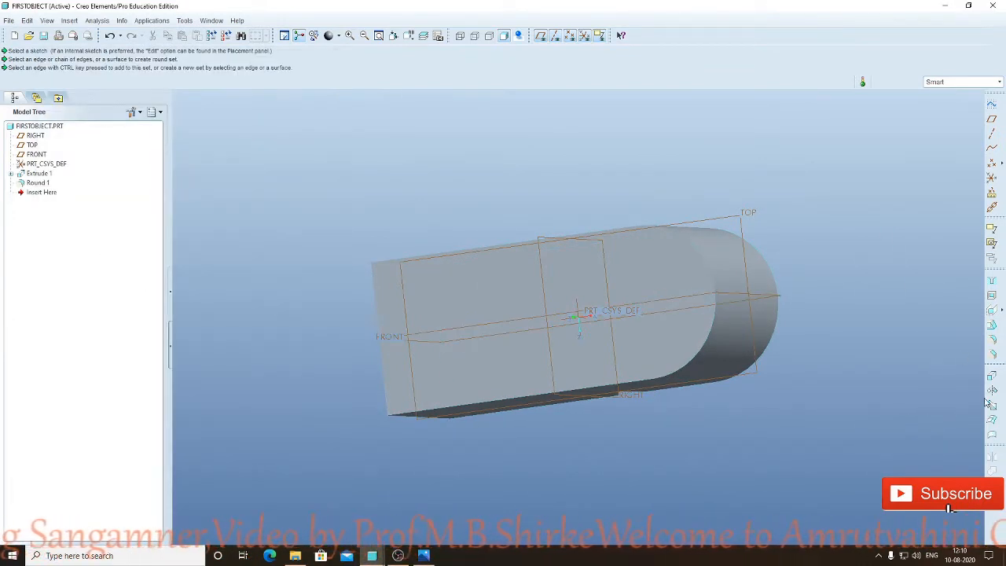
left_click(993, 376)
left_click(46, 82)
left_click(128, 120)
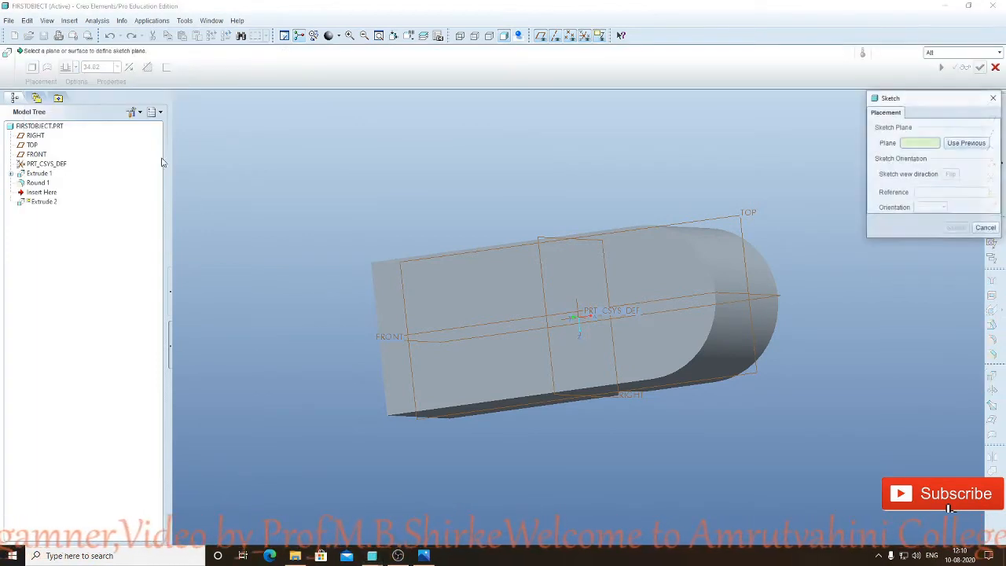
left_click(656, 280)
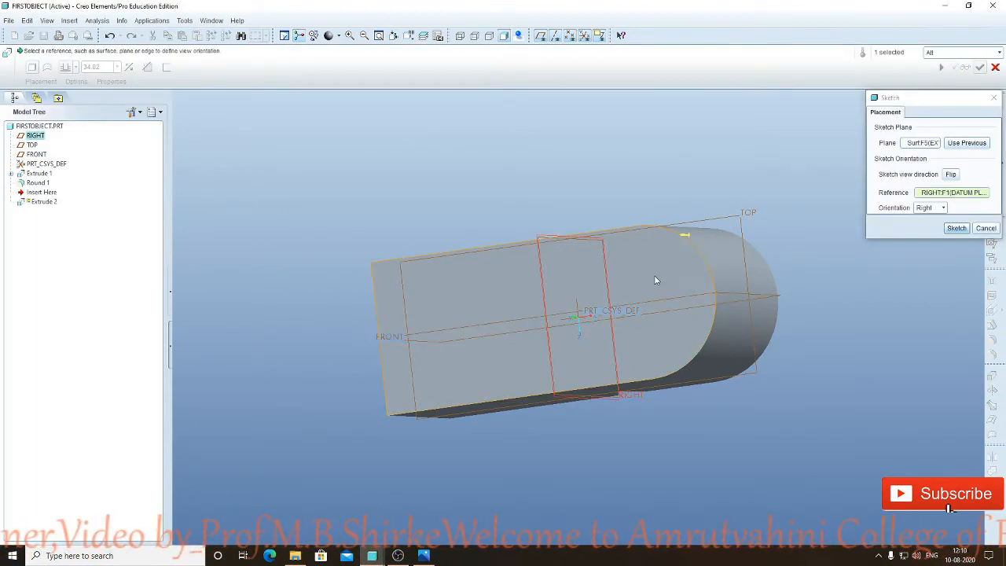
left_click(956, 229)
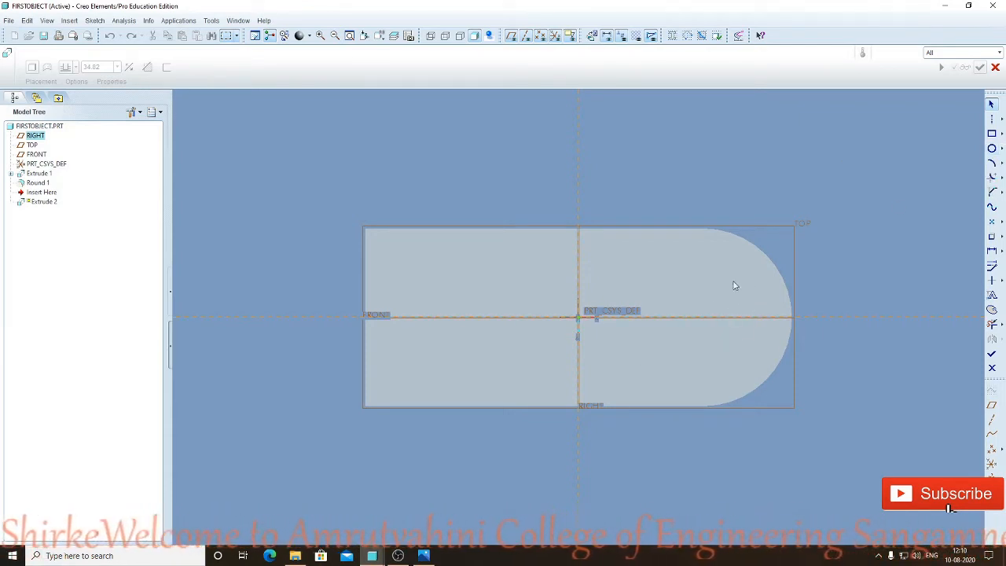
Add the curved surface of the rounded end as a sketch reference
left_click(95, 20)
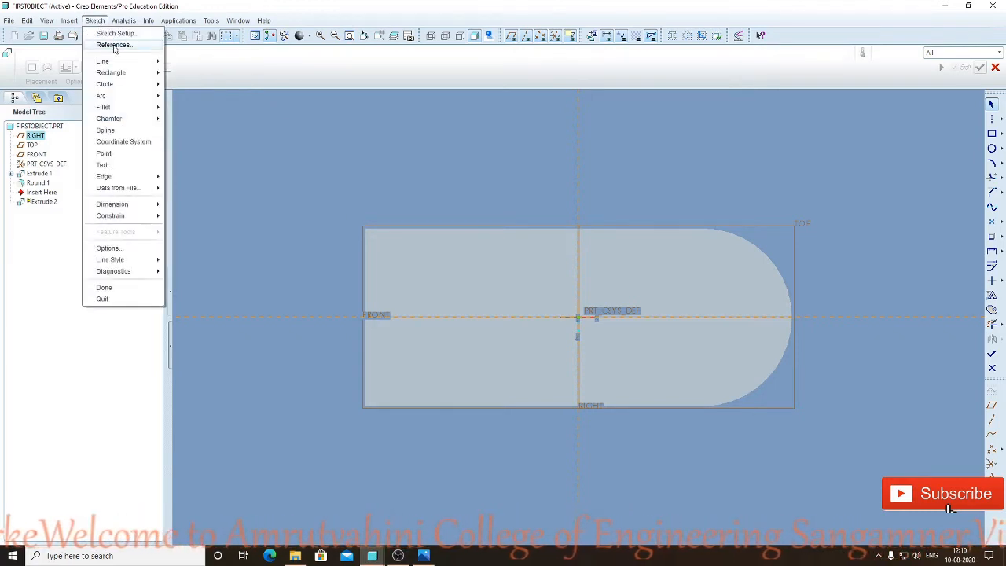
left_click(114, 45)
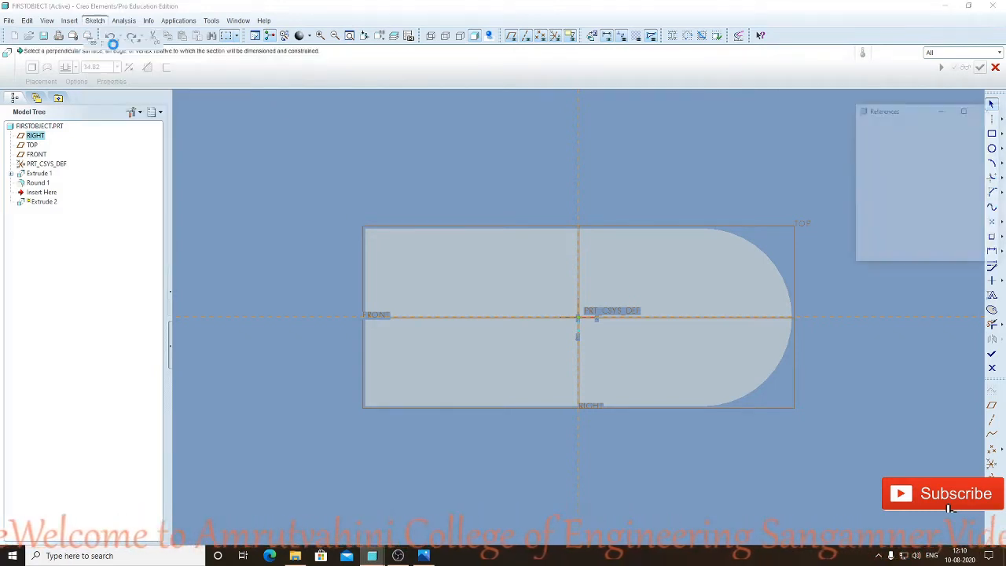
left_click(770, 262)
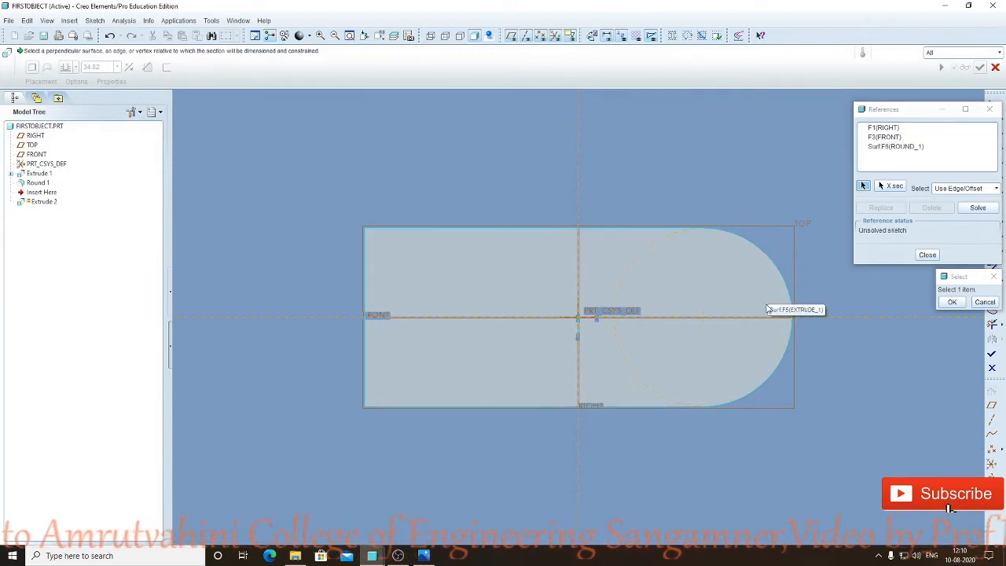
left_click(949, 304)
left_click(927, 255)
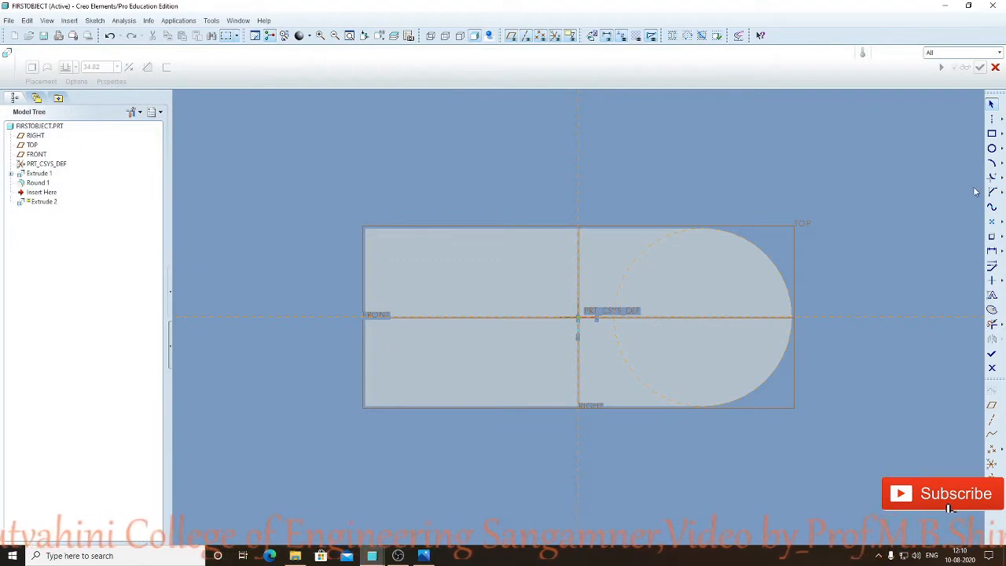
Sketch a circle concentric with the rounded end and set its diameter to 25 mm
left_click(993, 150)
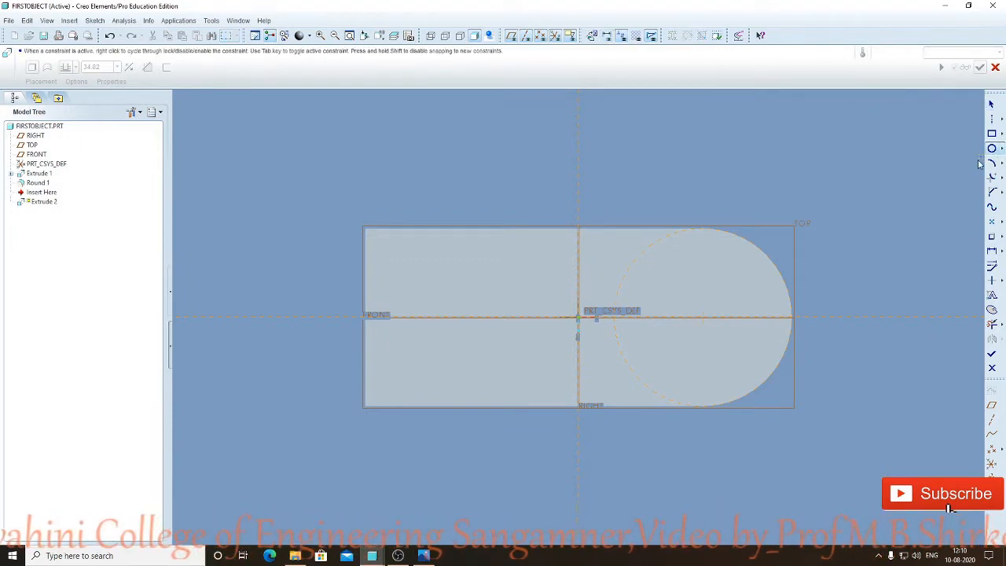
left_click(703, 317)
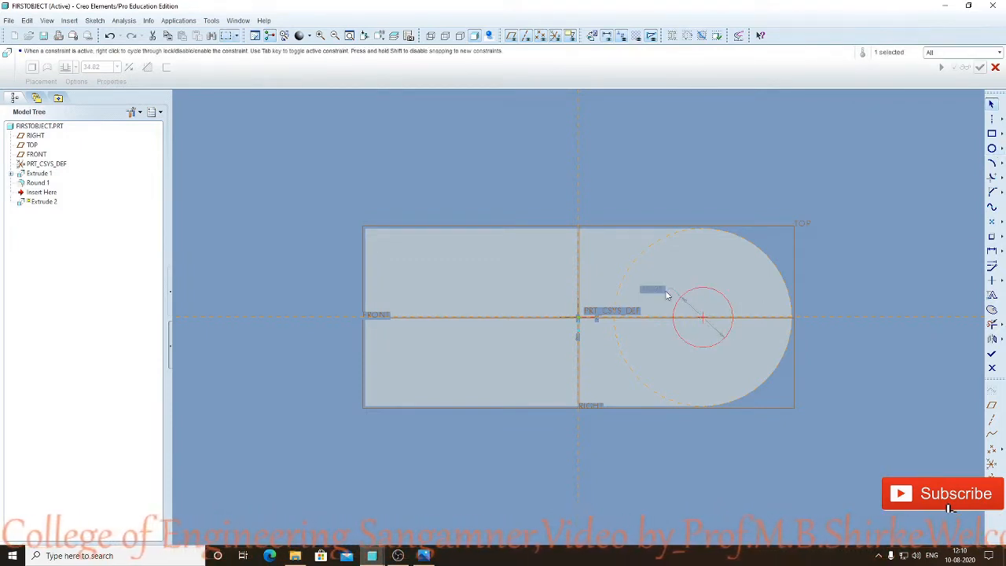
type("25")
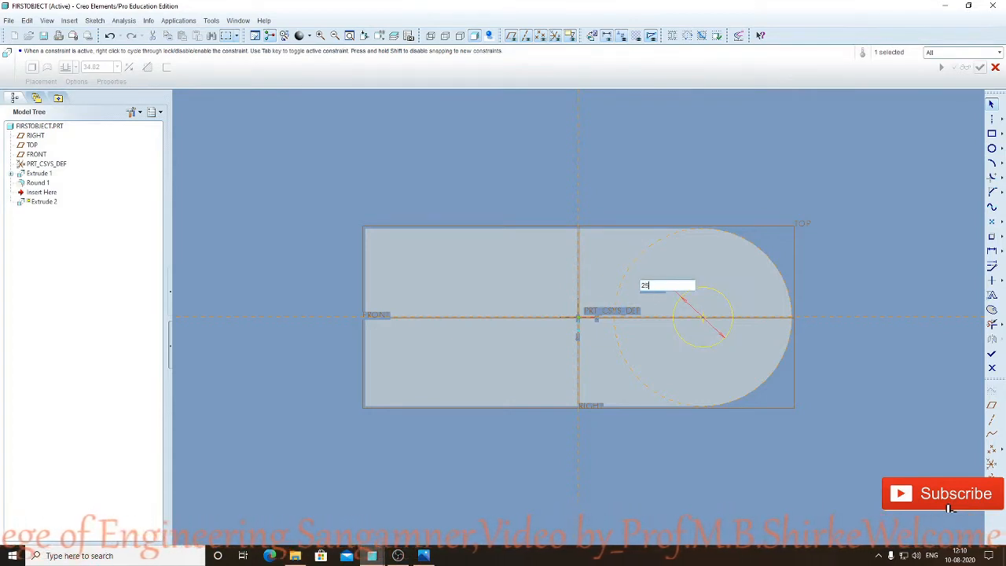
key("Return")
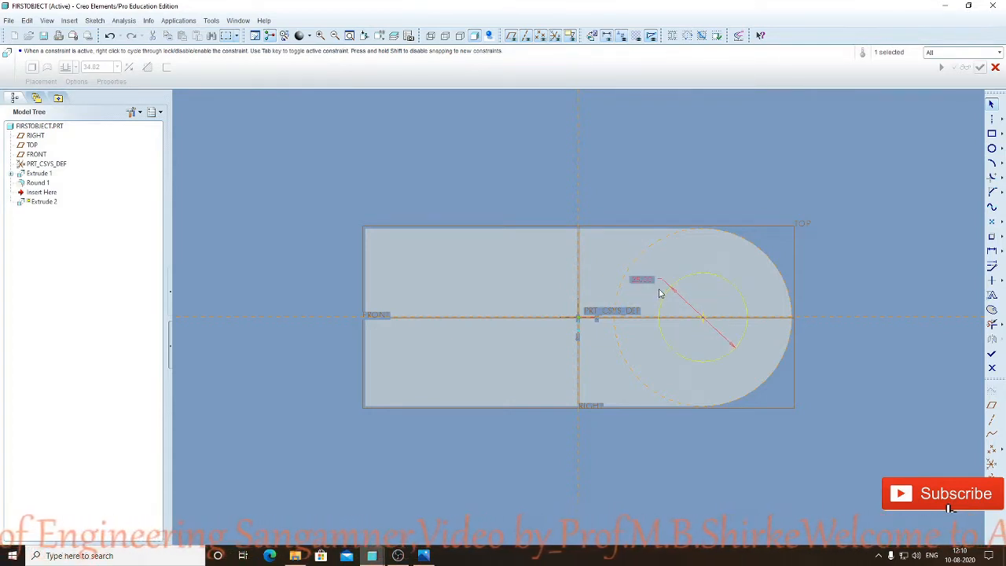
Finish the circle sketch and extrude it into the block as a Through All material-removing cut
left_click(992, 356)
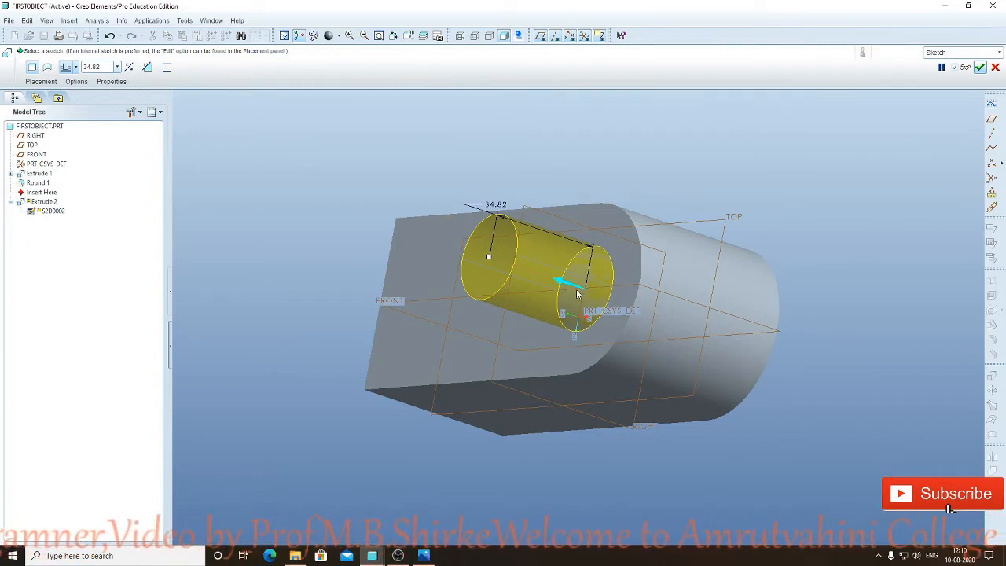
left_click(561, 284)
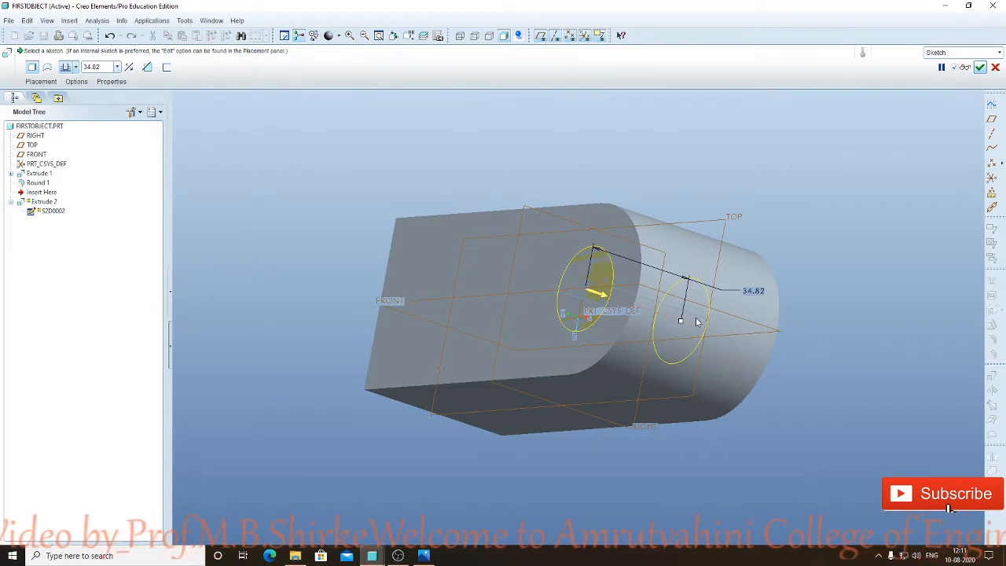
left_click(75, 67)
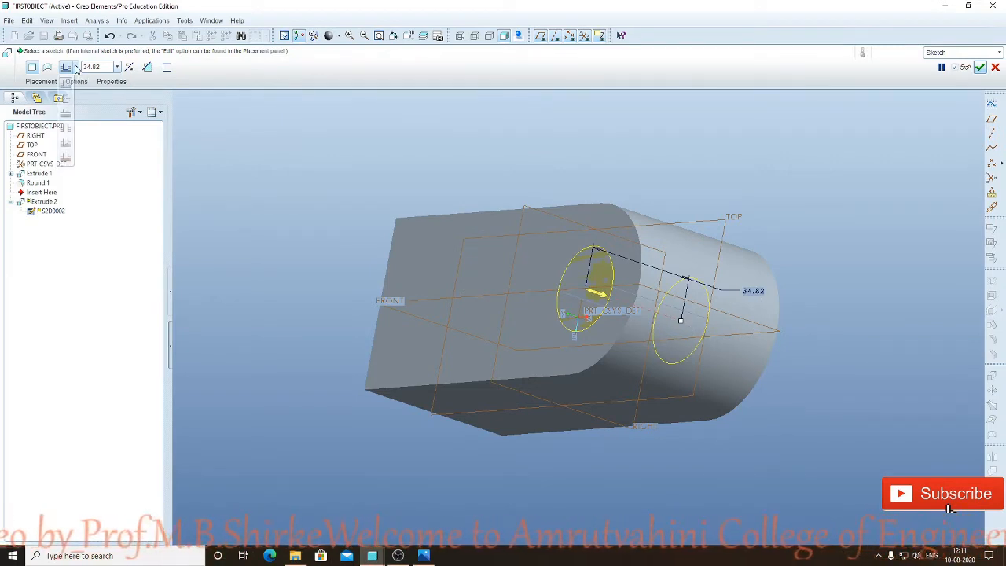
left_click(66, 129)
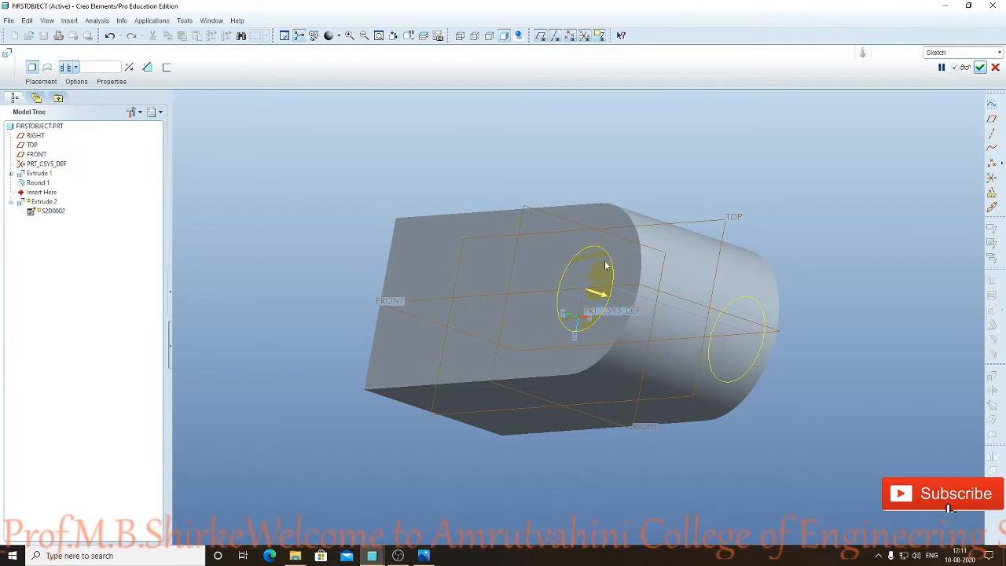
left_click(146, 68)
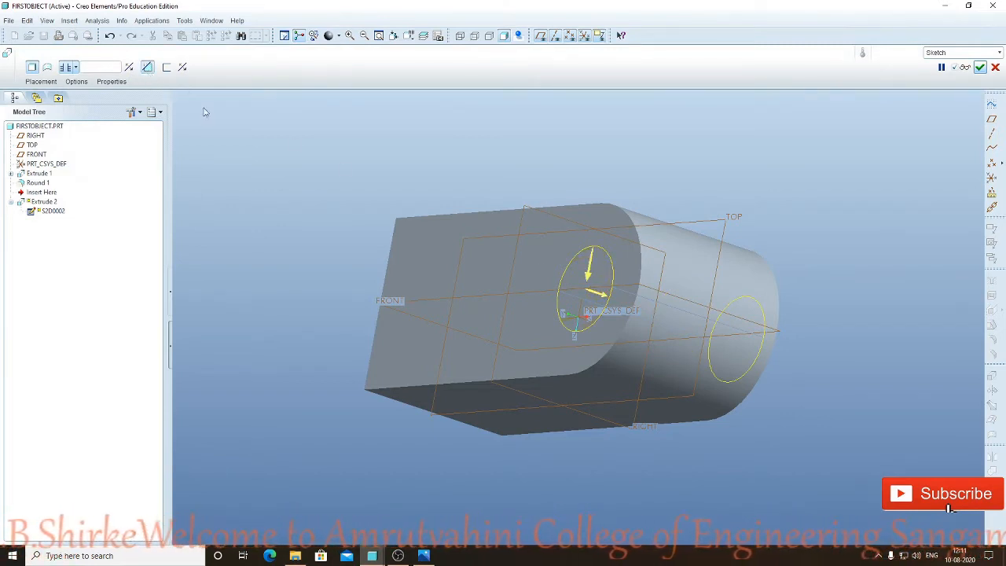
left_click(980, 66)
left_click(834, 226)
Inspect the hole from several angles, orient the part to the saved FRONT view and compare it with the drawing's front view
middle_click_drag(826, 297, 859, 296)
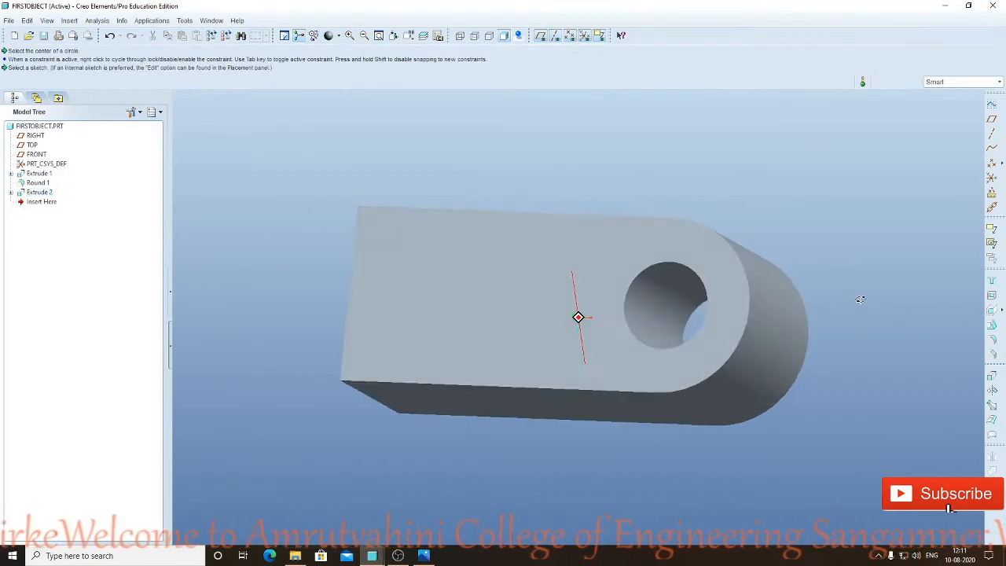
middle_click_drag(696, 334, 700, 283)
middle_click_drag(698, 337, 650, 316)
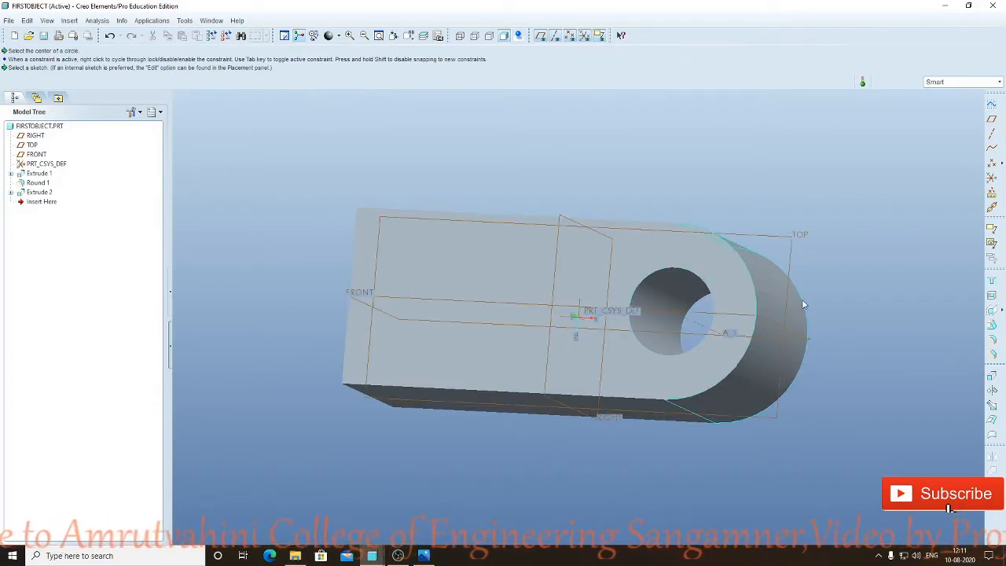
middle_click_drag(900, 338, 912, 322)
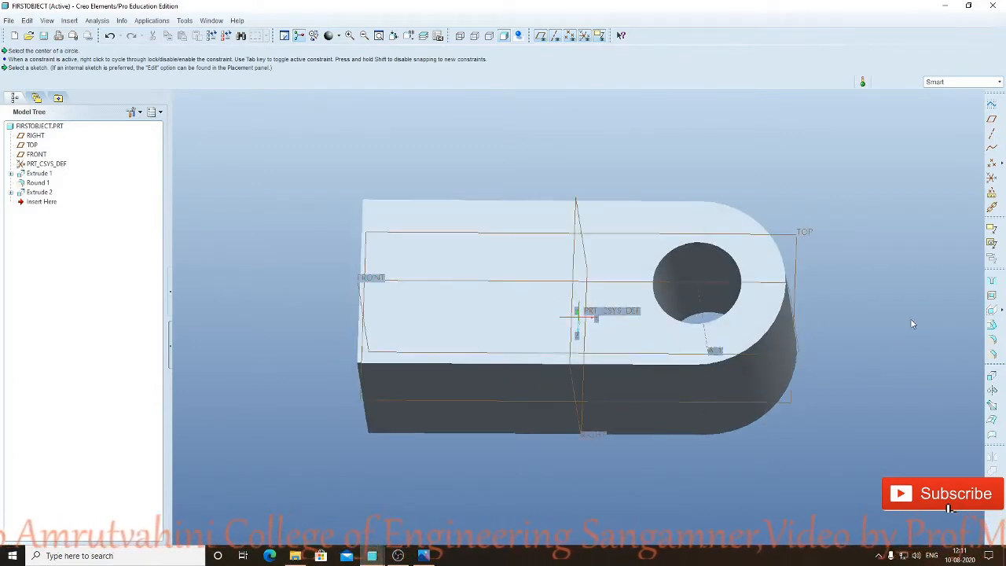
left_click(424, 555)
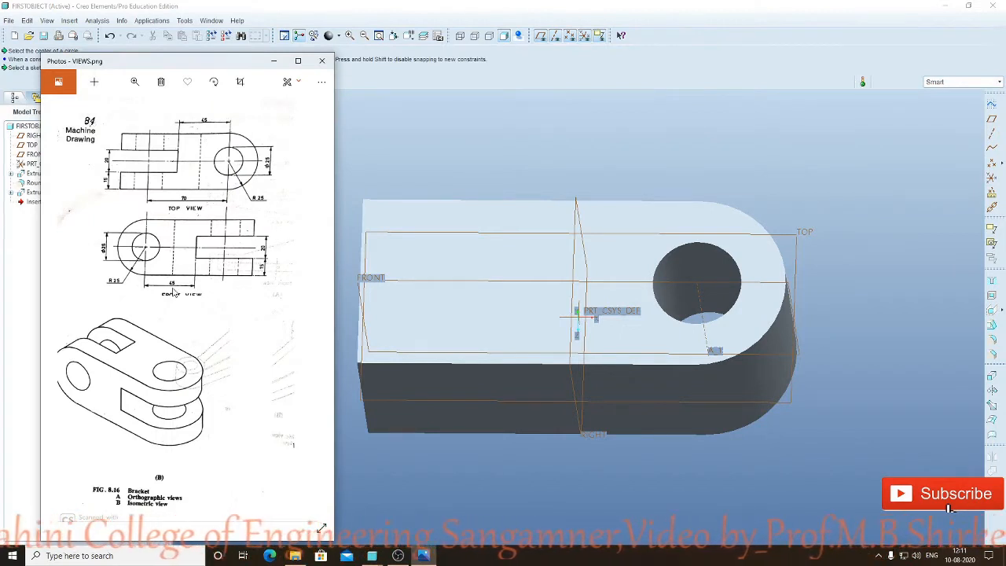
left_click(388, 66)
left_click(409, 35)
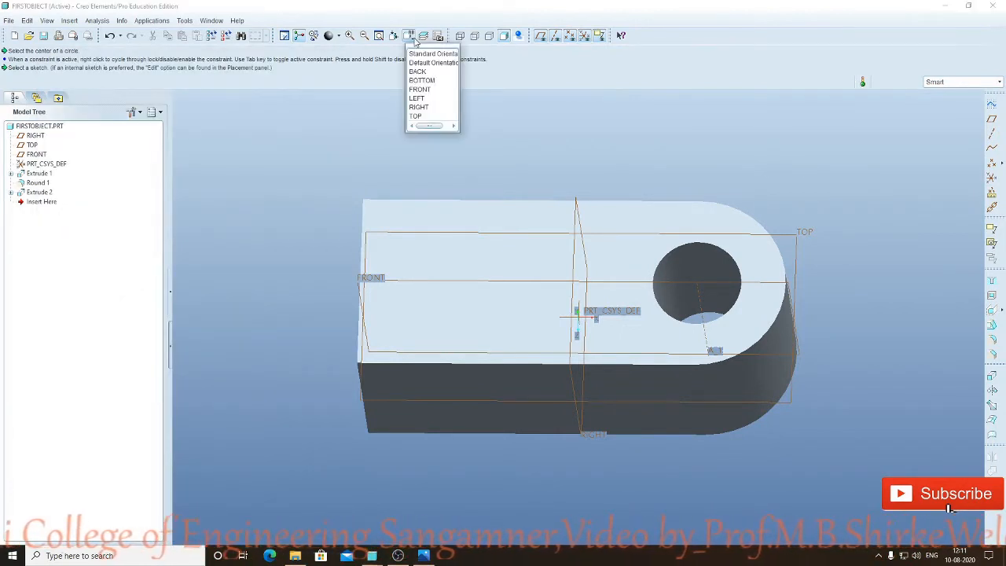
left_click(417, 99)
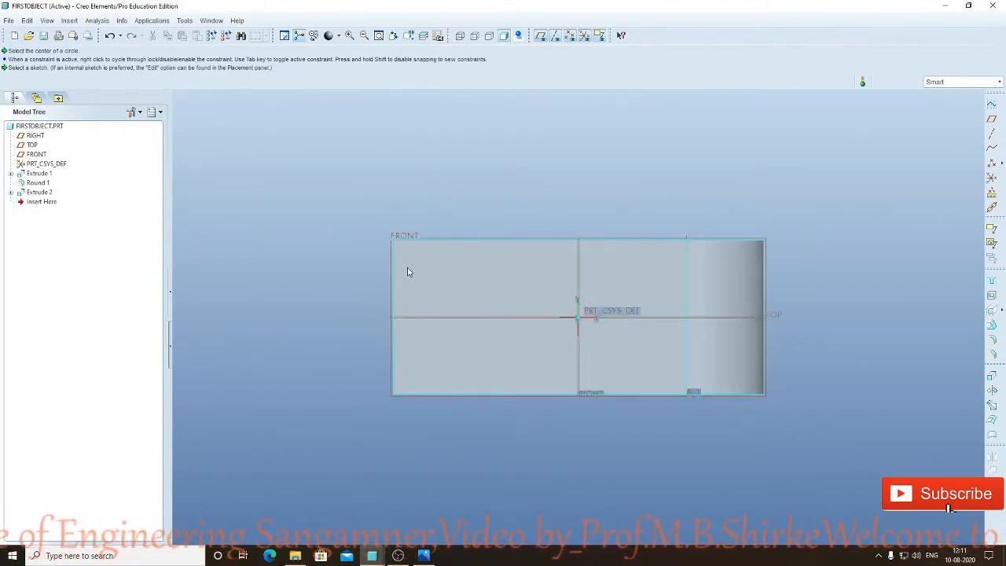
left_click(423, 556)
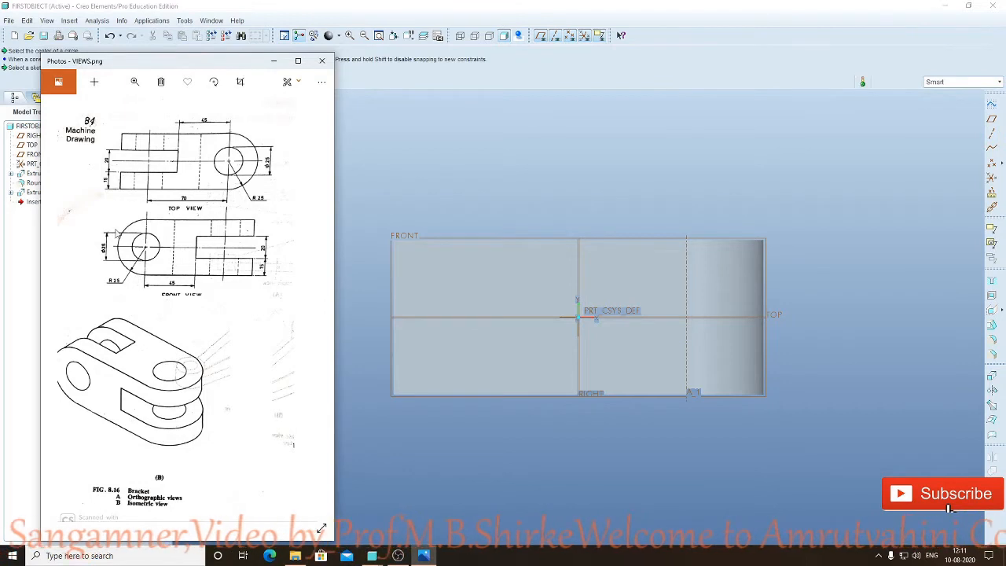
Round the two edges perpendicular to the FRONT plane at the block's -X end with a 25 mm radius
left_click(397, 395)
middle_click_drag(397, 394, 434, 393)
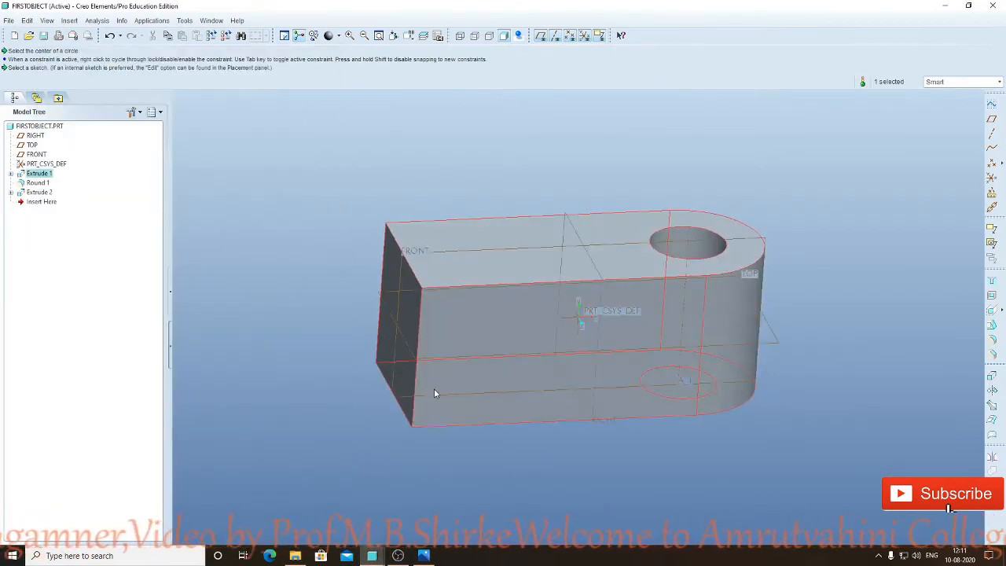
left_click(667, 153)
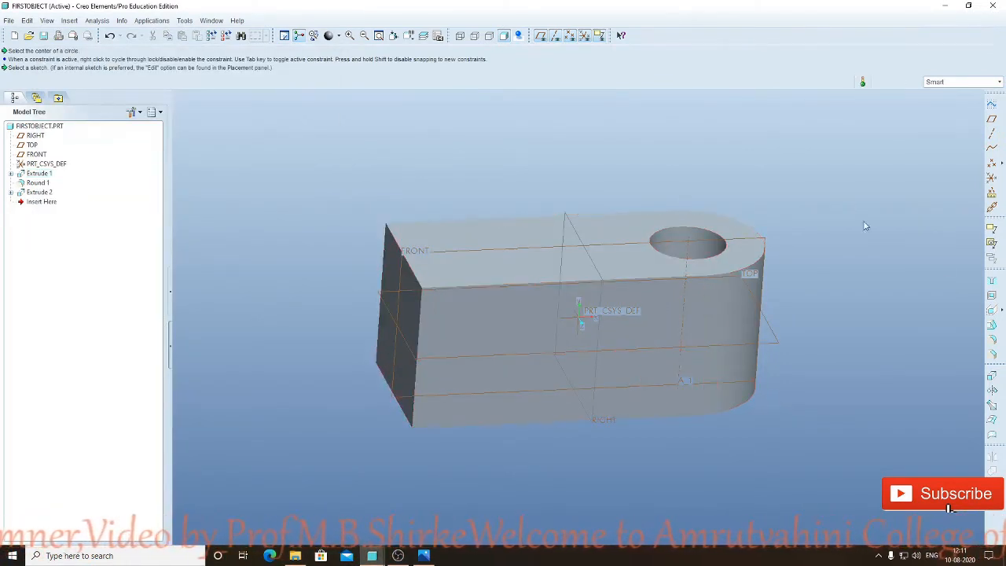
left_click(988, 351)
left_click(408, 275)
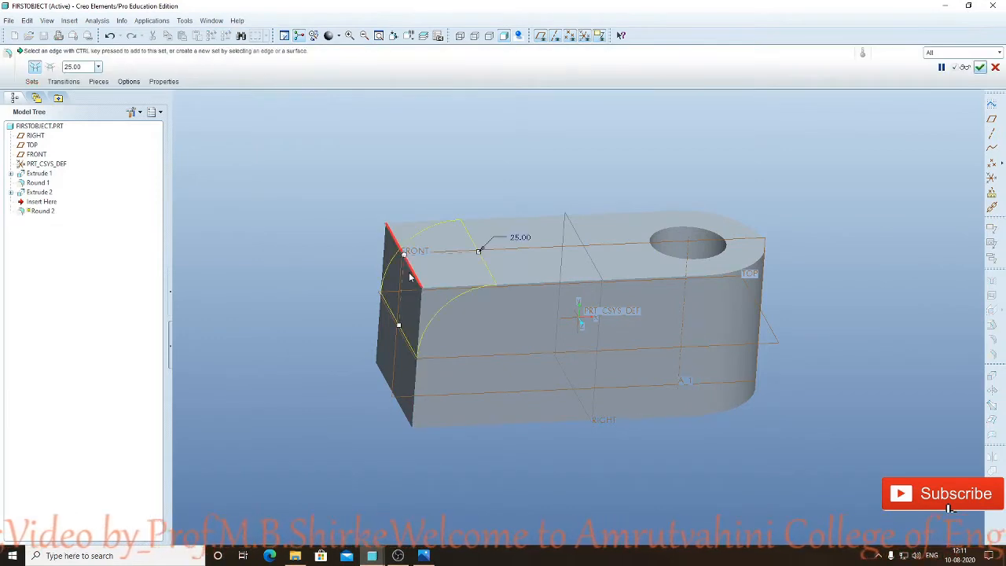
middle_click_drag(417, 413, 668, 262)
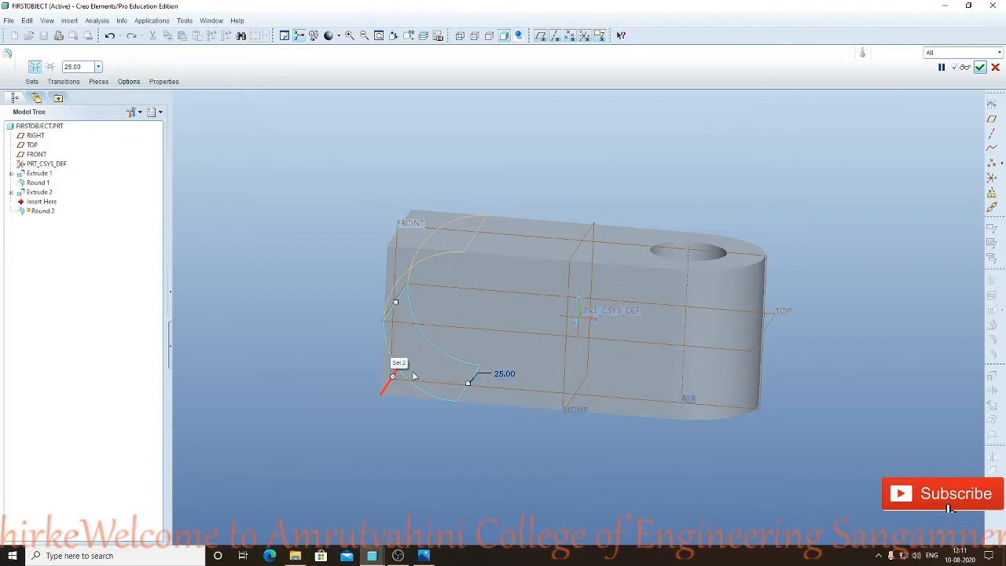
left_click(980, 68)
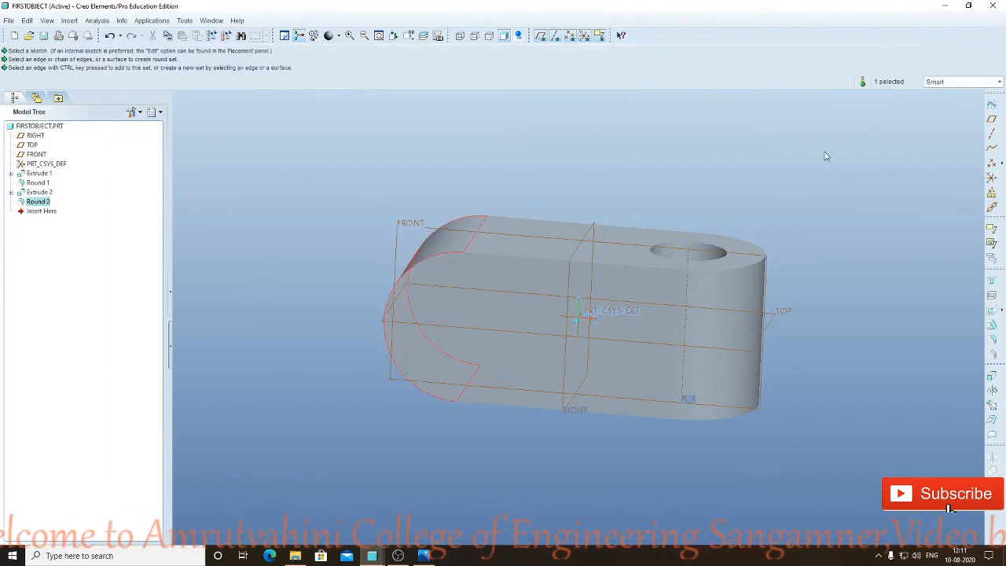
mouse_move(835, 218)
middle_mouse_down()
mouse_move(813, 231)
mouse_move(842, 218)
middle_mouse_up()
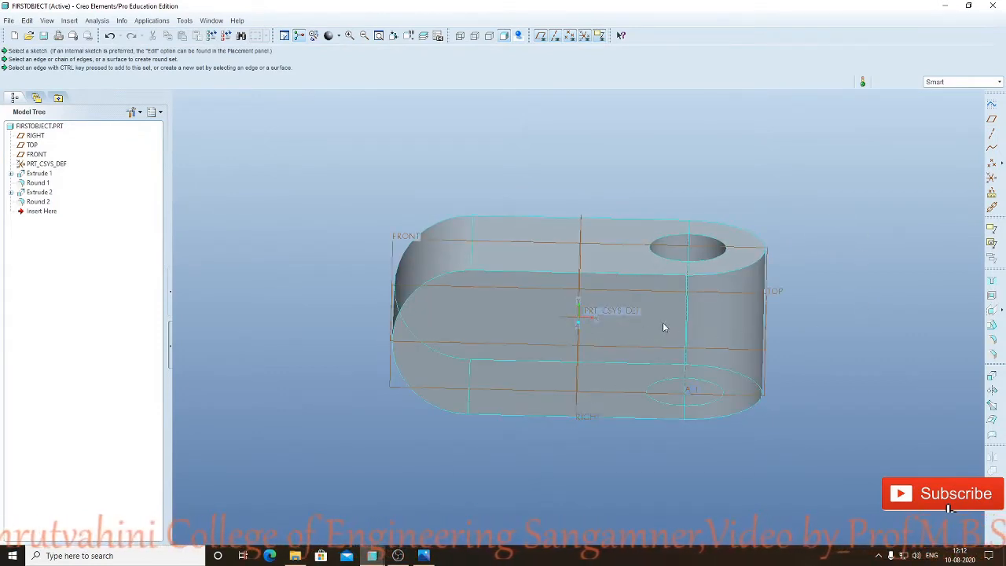
Check the reference drawing, orient the part to the saved TOP view and open a new extrude sketch on the block's top face
left_click(424, 555)
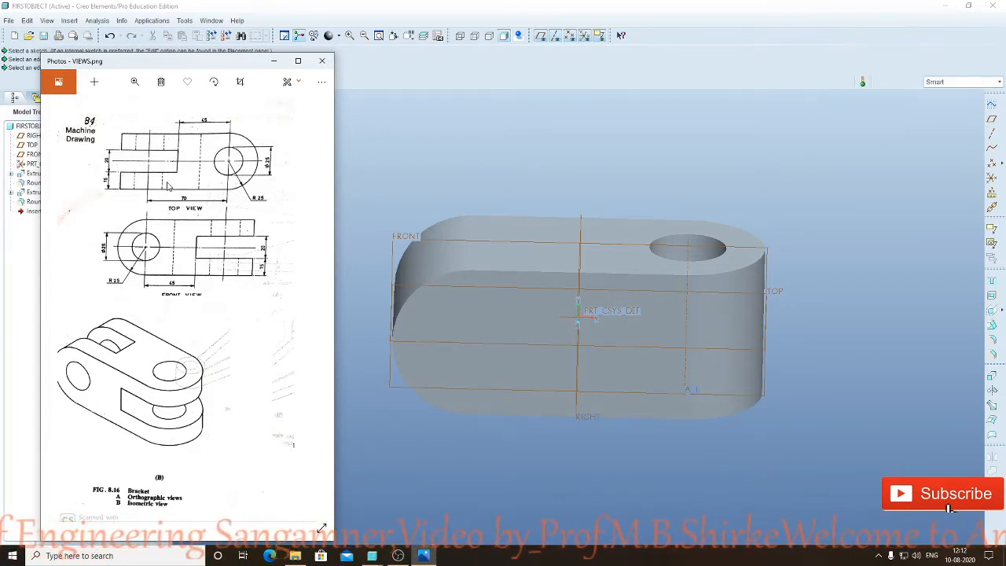
left_click(321, 62)
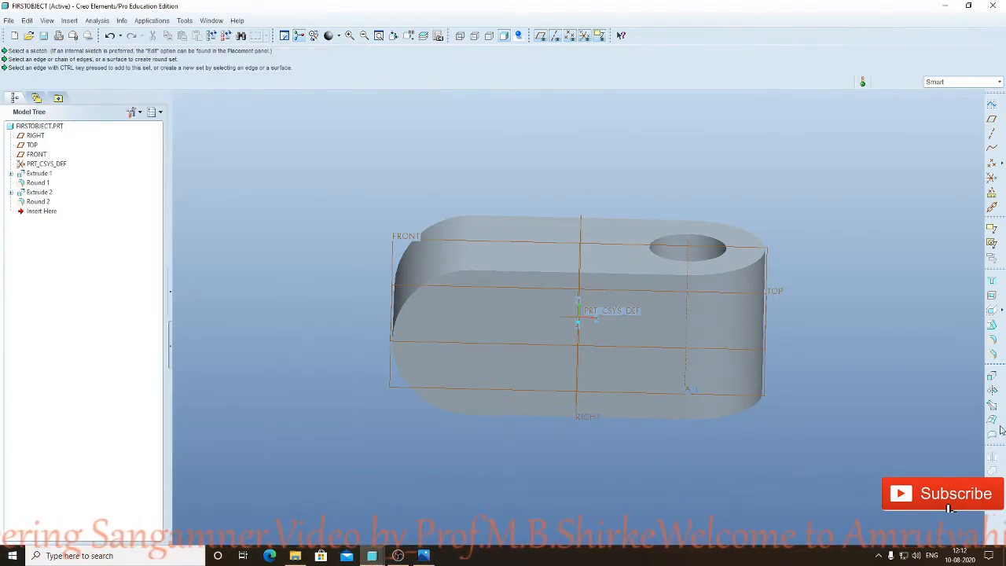
left_click(992, 378)
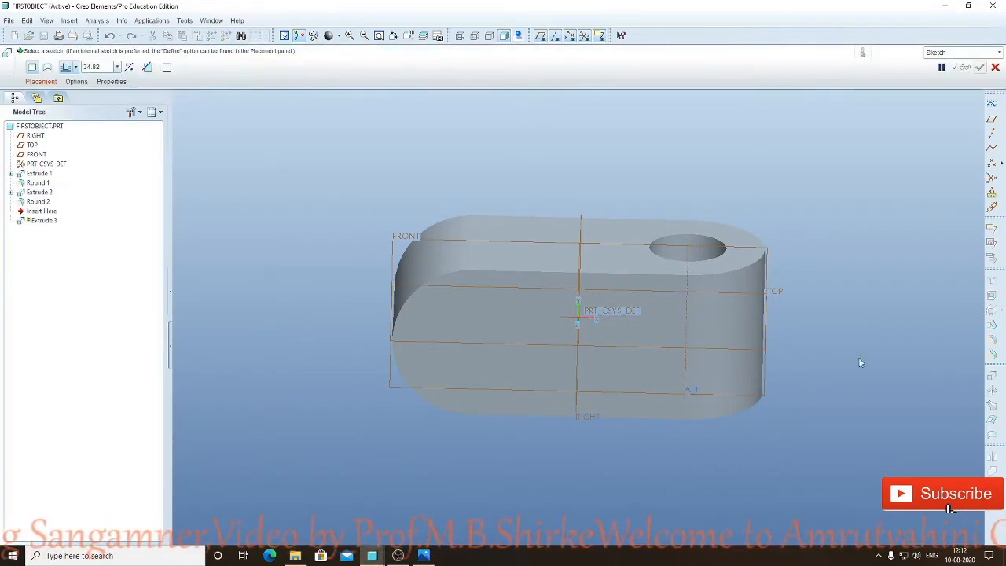
left_click(410, 35)
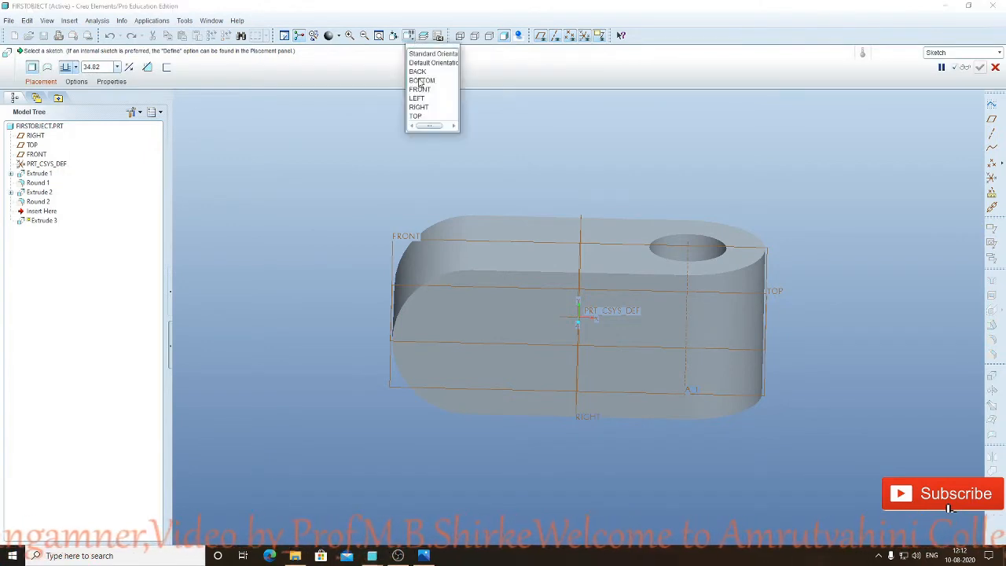
left_click(423, 115)
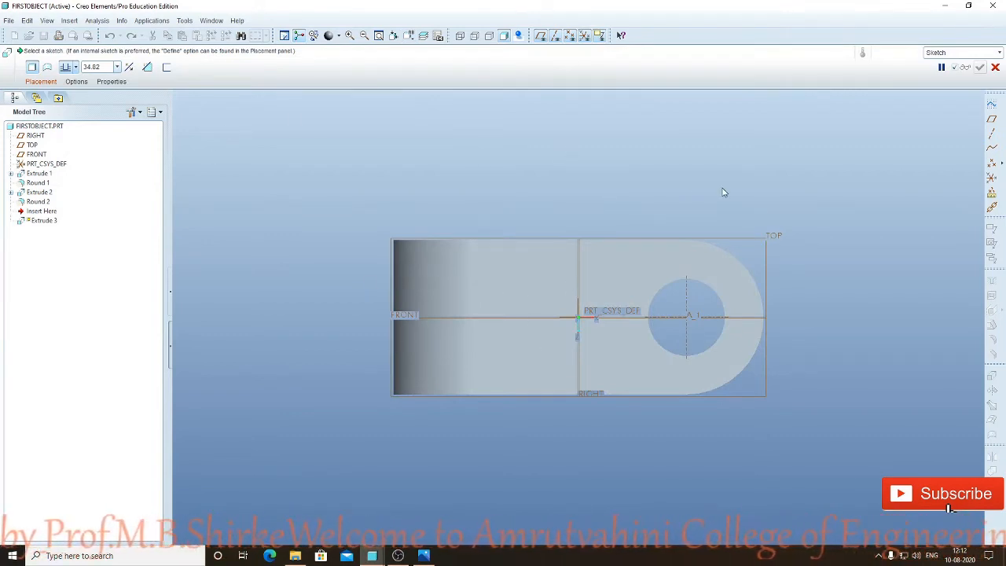
left_click(41, 81)
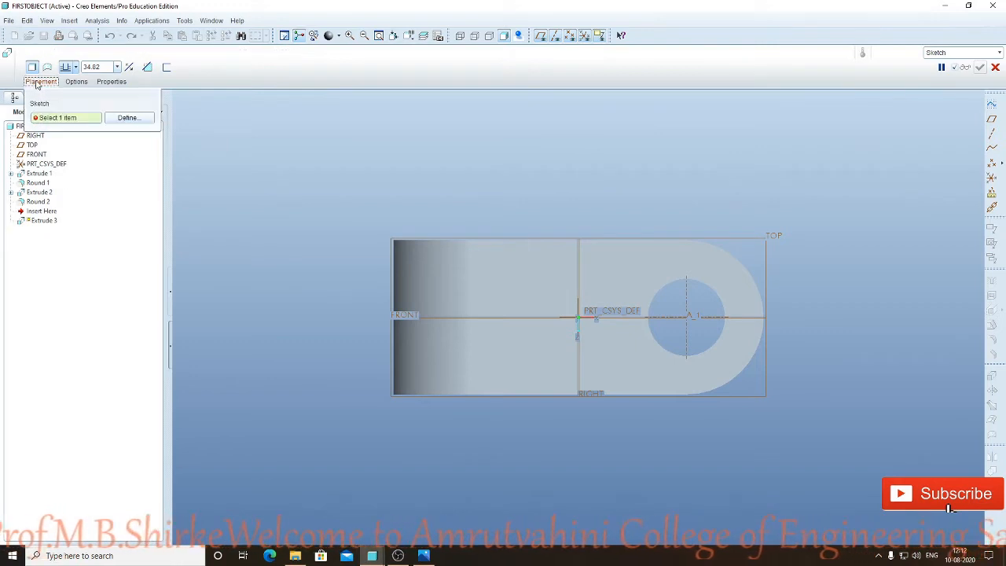
left_click(130, 118)
left_click(534, 291)
left_click(957, 228)
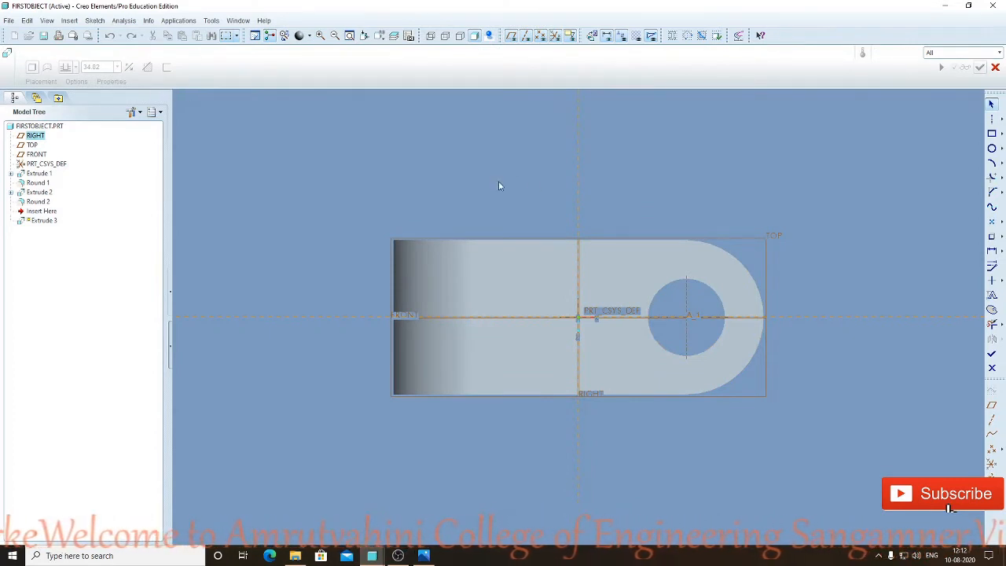
Add the block's two long side surfaces and the rounded surface at its -X end as sketch references
left_click(95, 21)
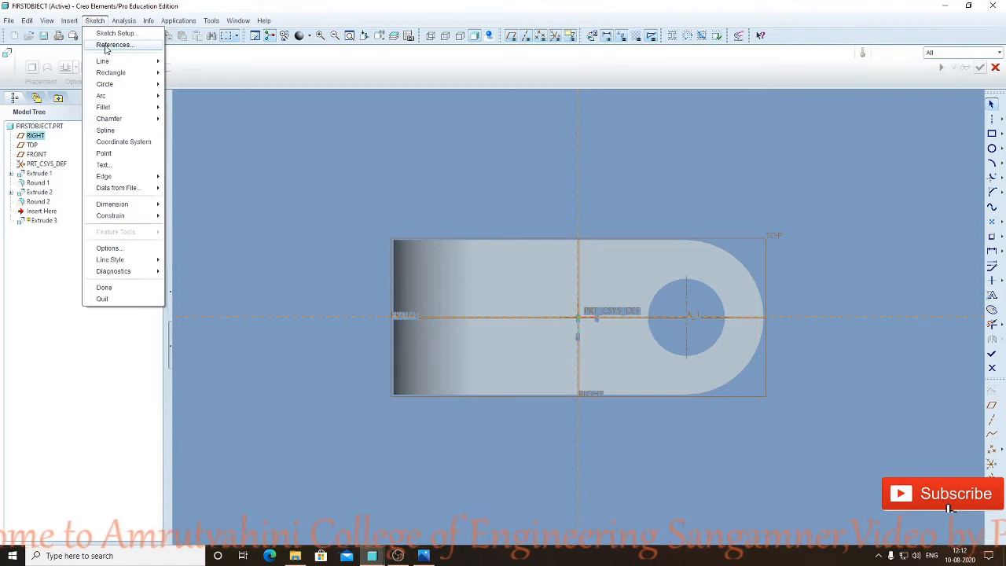
left_click(110, 44)
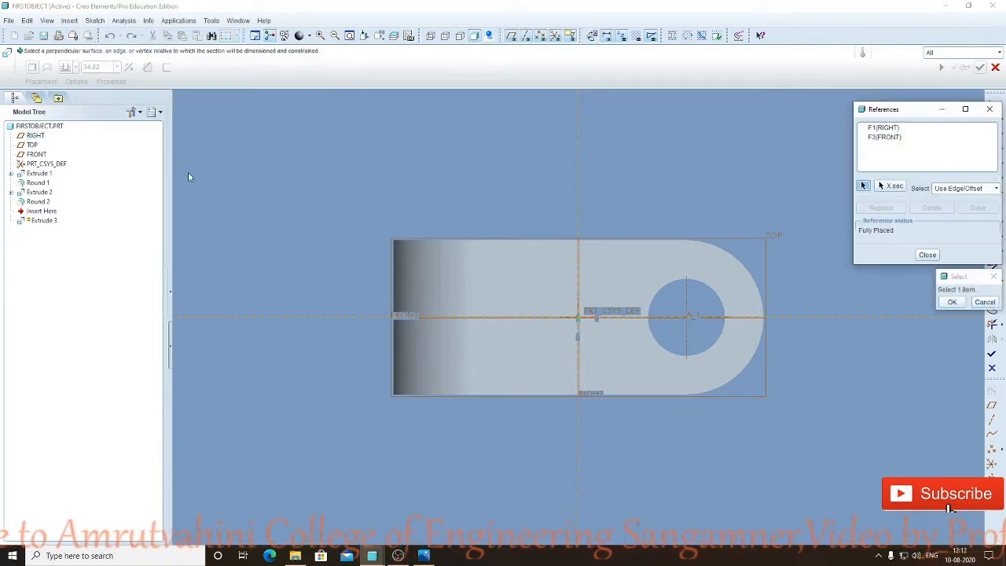
left_click(437, 244)
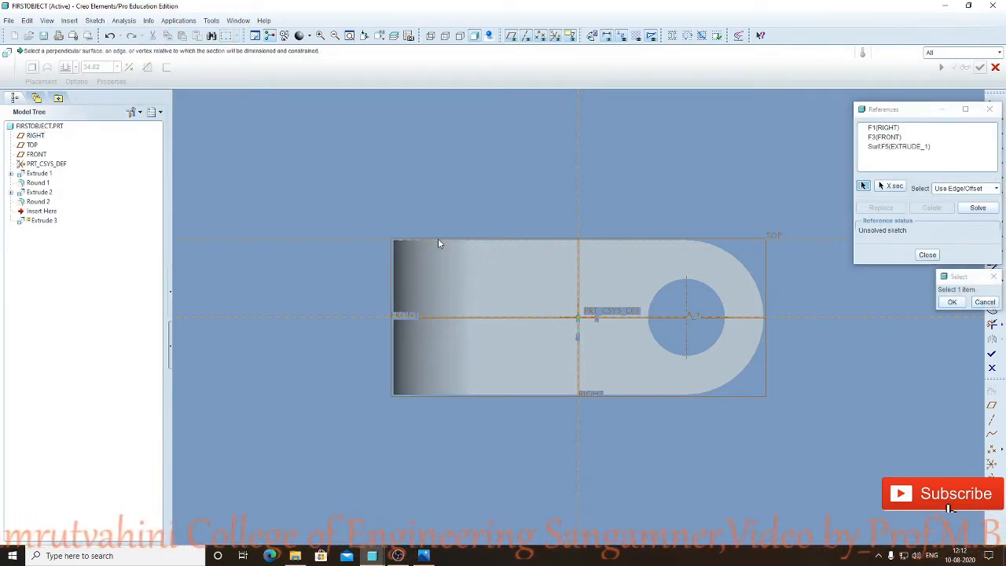
left_click(395, 269)
left_click(428, 394)
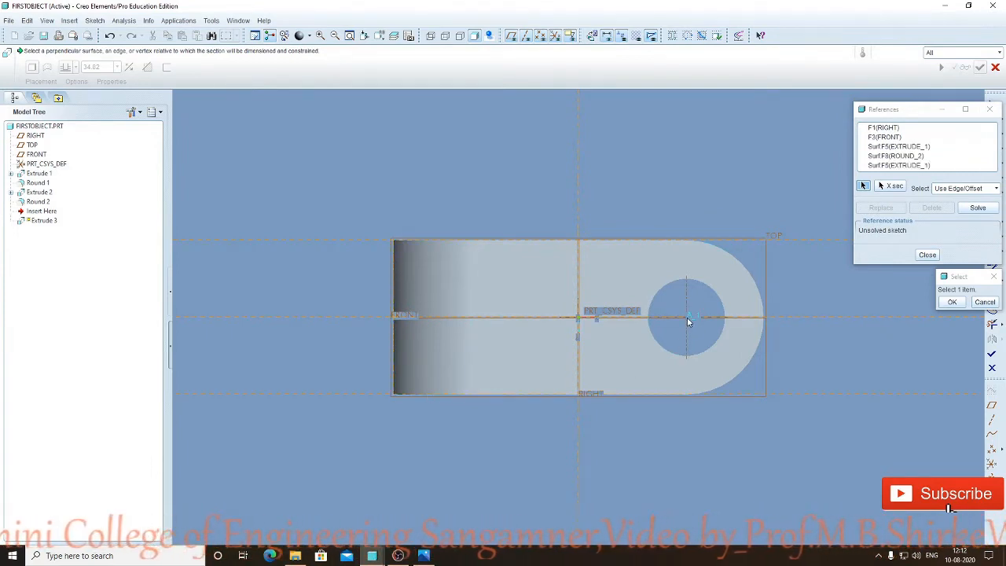
left_click(927, 256)
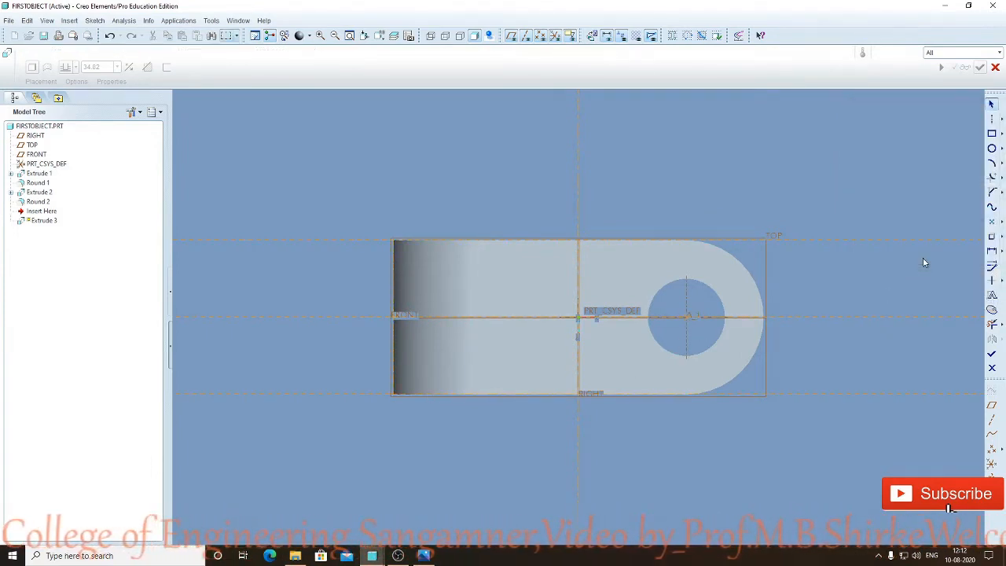
Draw a vertical centerline 45 mm from the hole's axis toward the block's -X end, as given in the drawing's top view
left_click(422, 555)
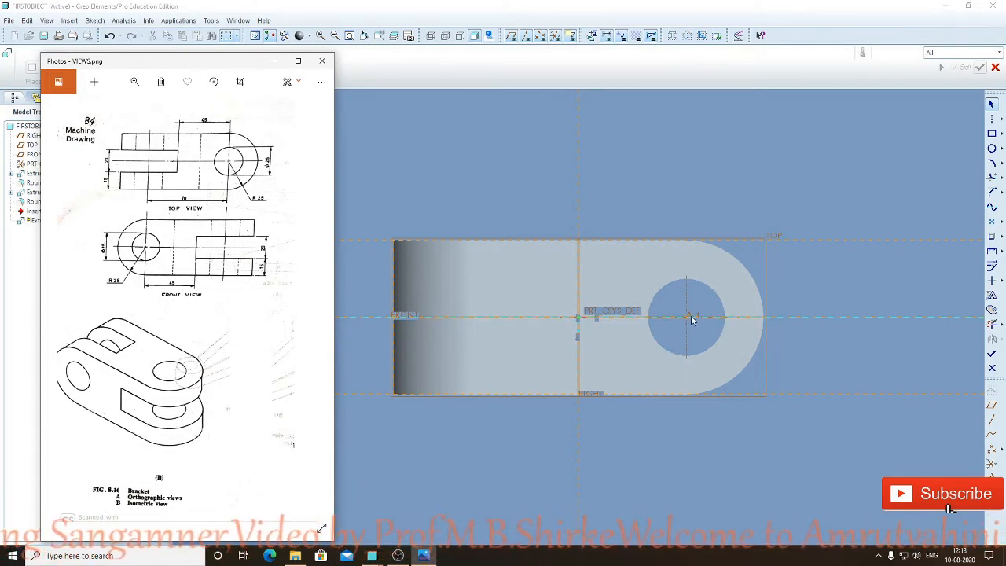
left_click(715, 253)
left_click(991, 119)
left_click(507, 201)
left_click(511, 432)
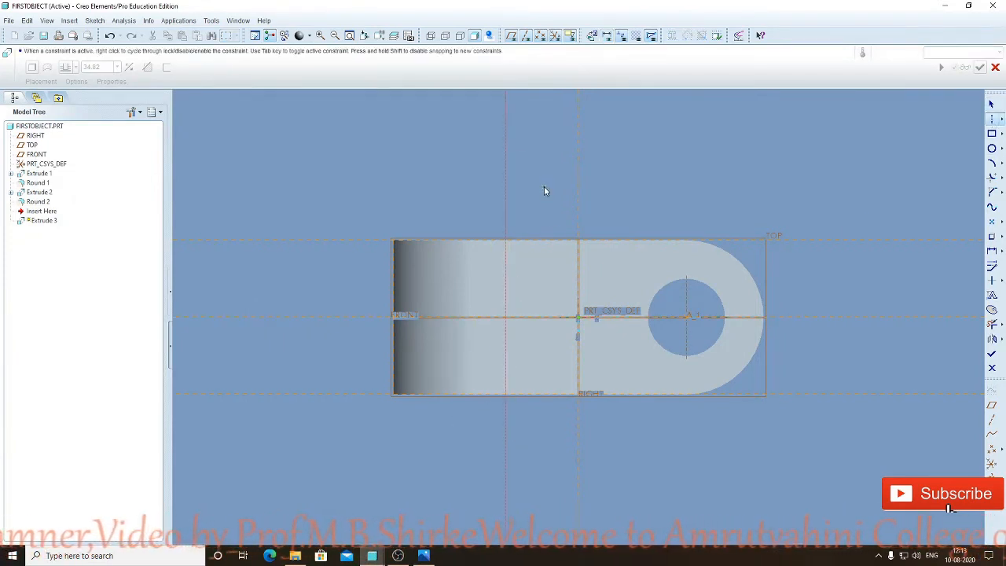
double_click(598, 325)
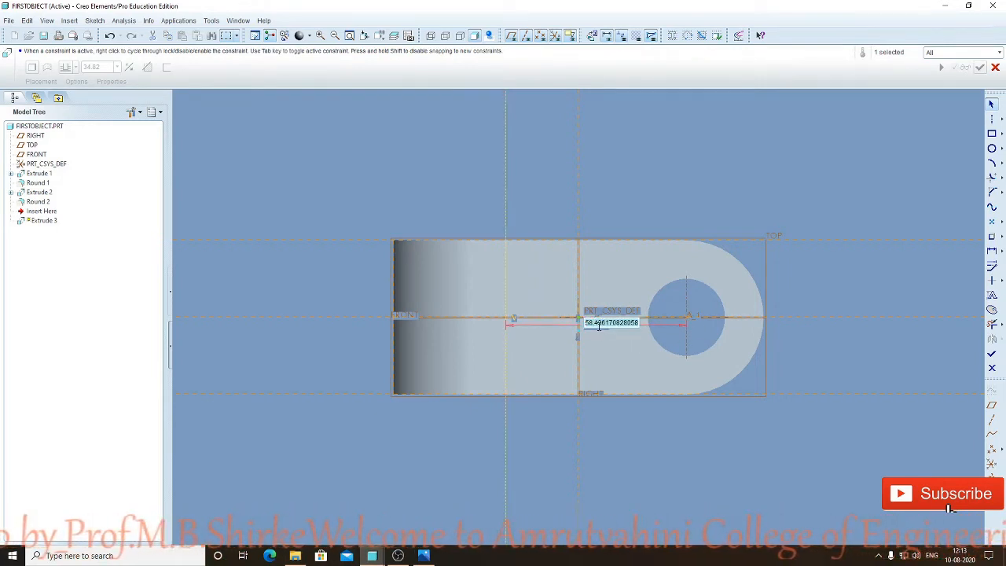
type("45")
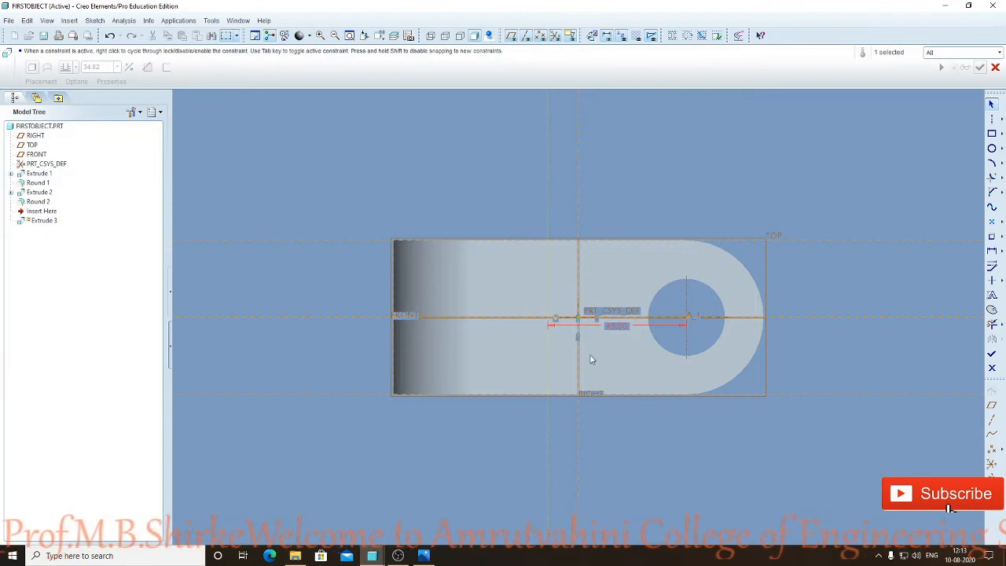
Sketch a slot rectangle from the block's -X end edge to the vertical centerline, straddling the FRONT plane
left_click(991, 135)
left_click(394, 290)
left_click(546, 355)
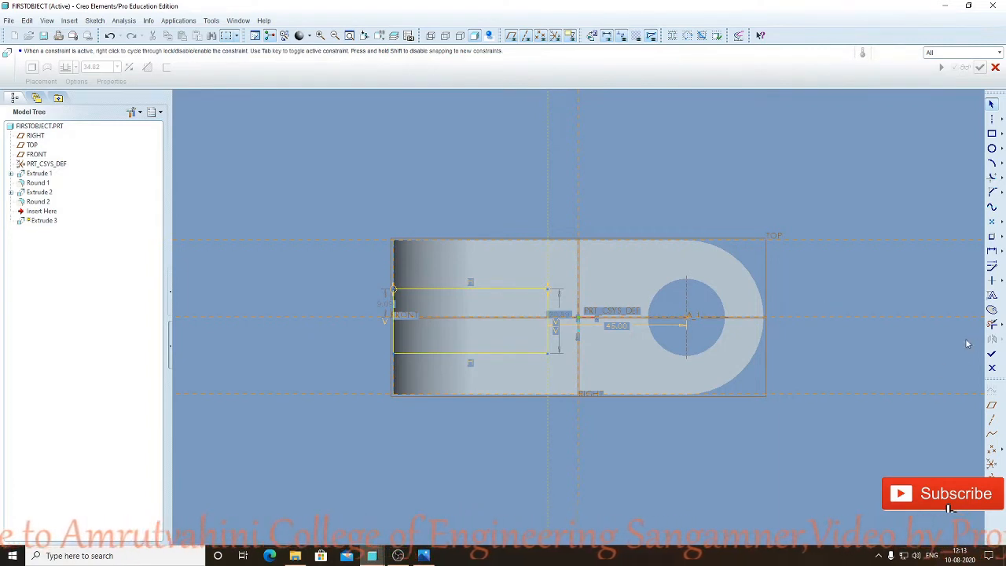
Check the slot dimensions in the drawing and set the rectangle's lower side 15 mm from the block's lower edge
left_click(424, 555)
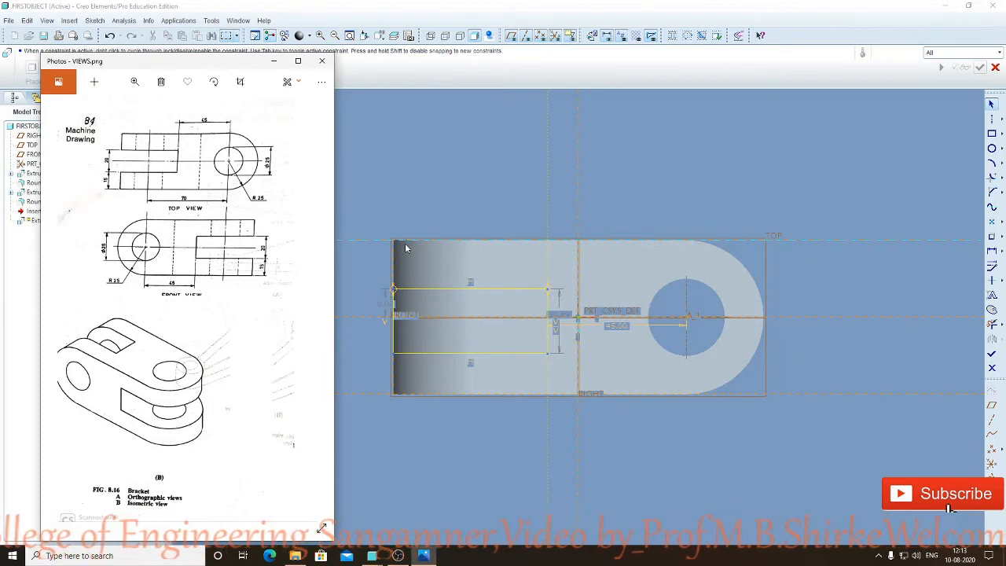
left_click(656, 456)
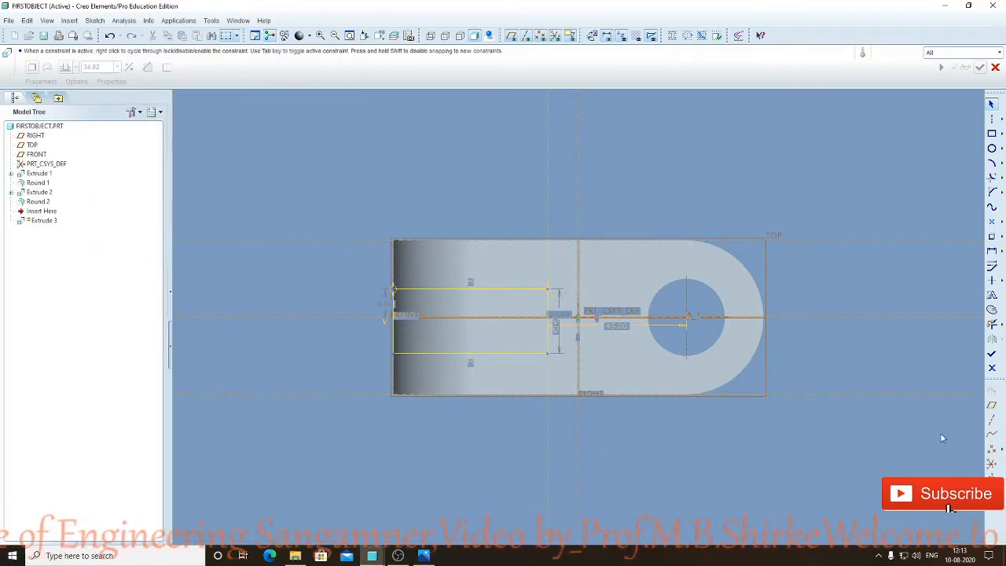
left_click(992, 251)
left_click(458, 391)
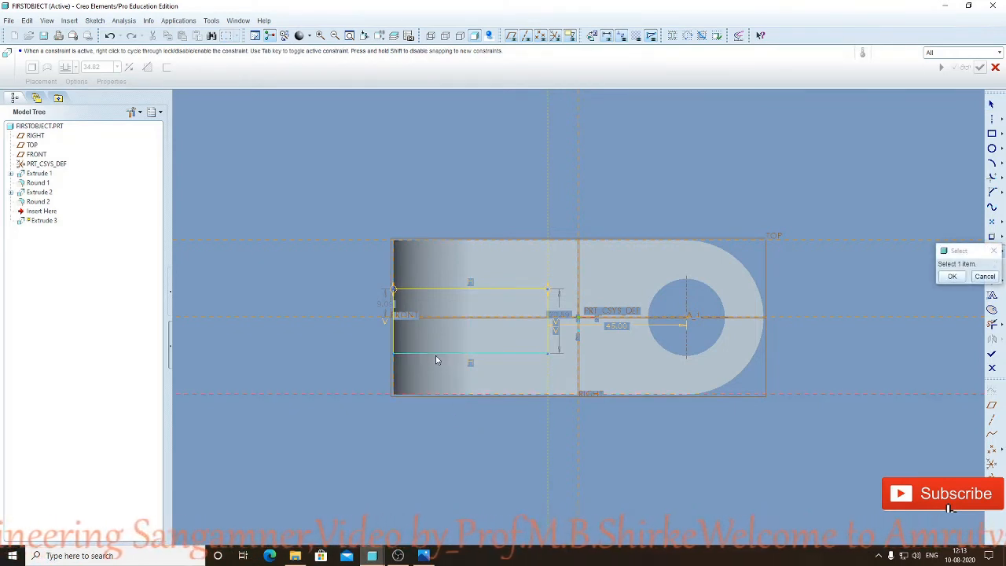
type("15")
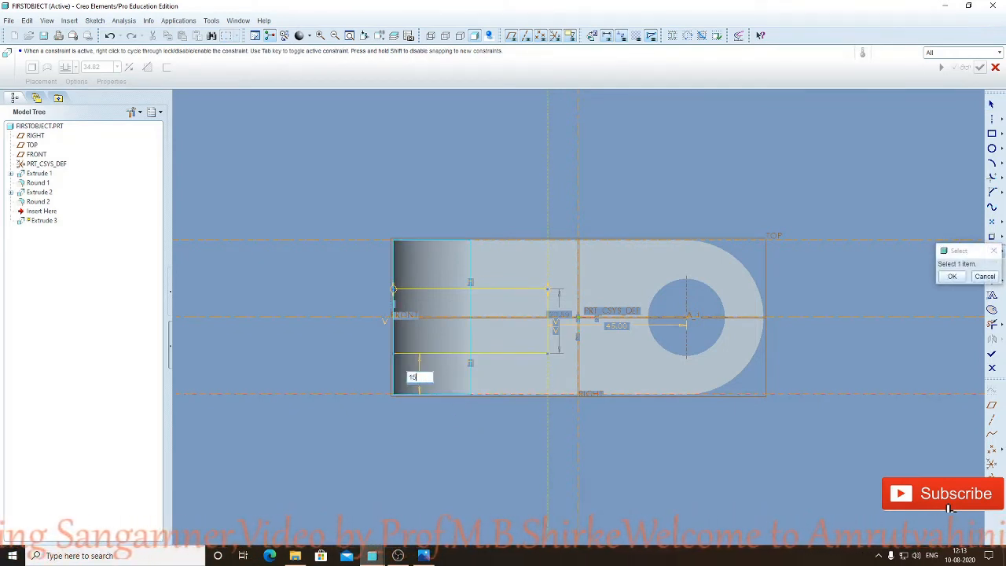
key("Return")
Set the slot rectangle's height to 20 mm
left_click(553, 313)
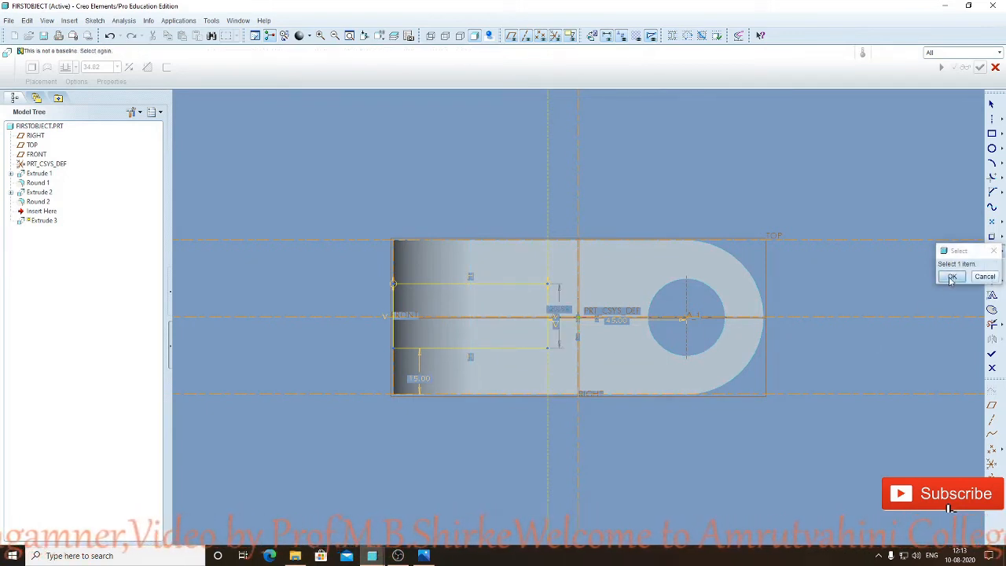
double_click(558, 310)
type("20")
key("Return")
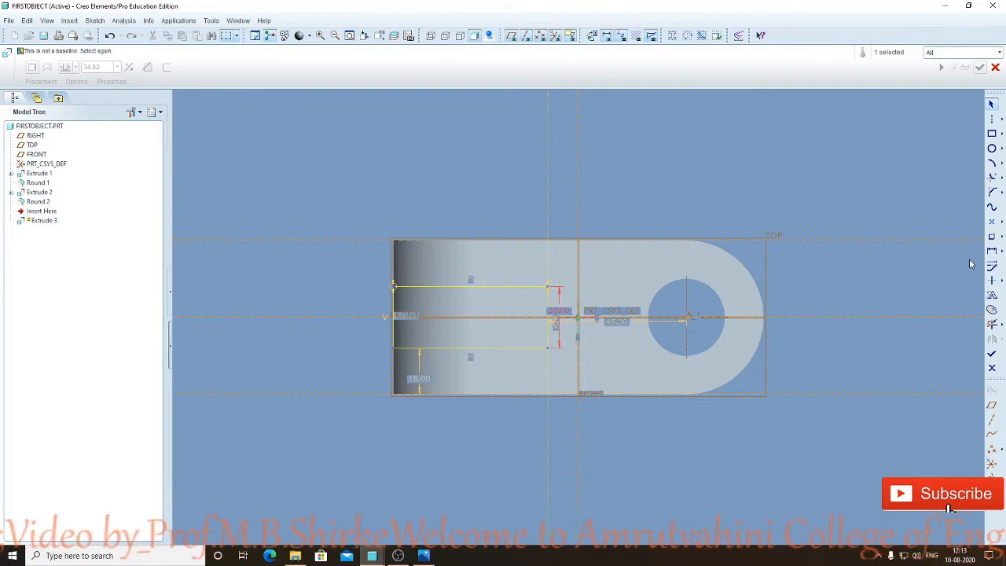
Try to dimension the gap between the rectangle's upper side and the block's upper edge, and delete the conflicting dimension
left_click(991, 252)
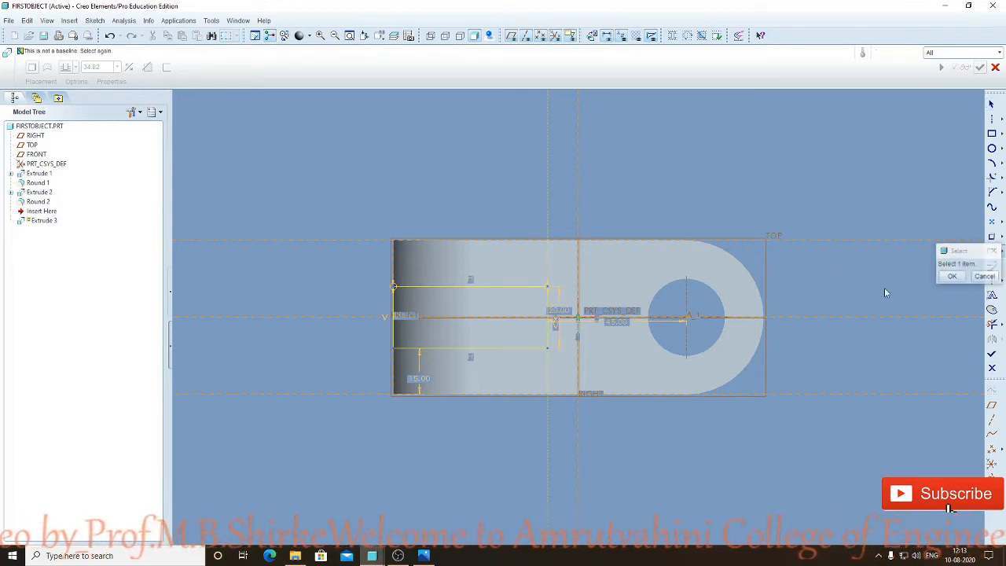
left_click(417, 243)
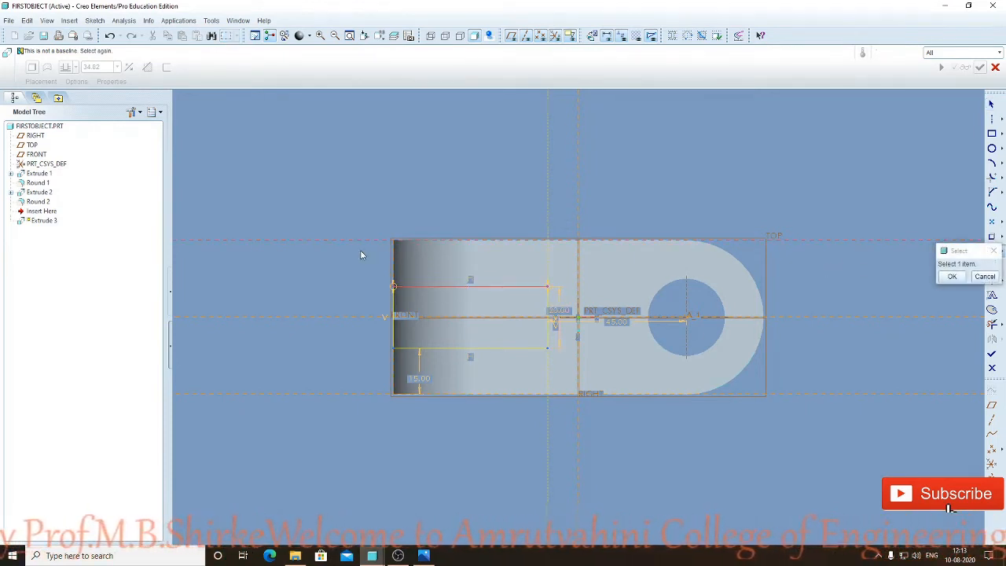
middle_click(364, 254)
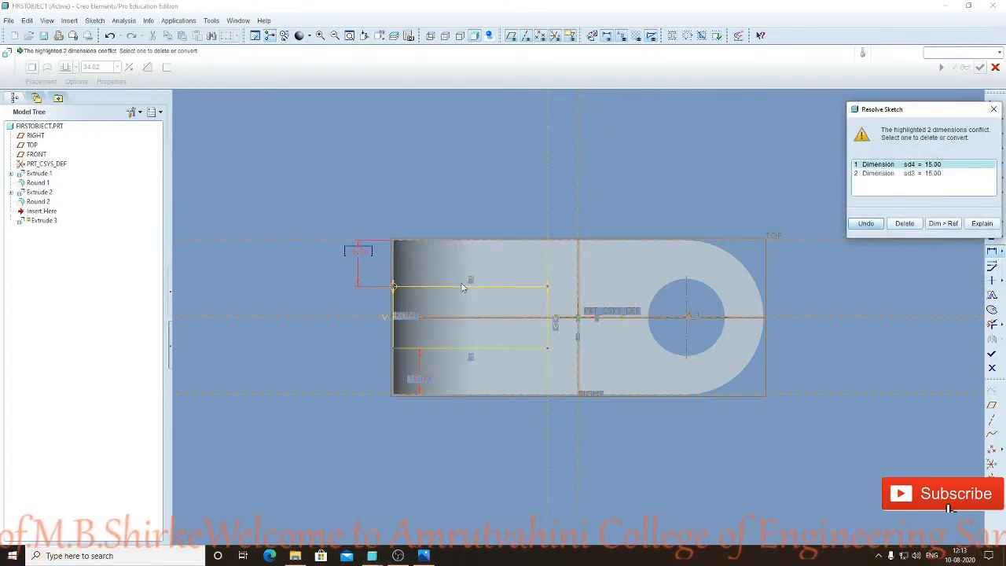
left_click(904, 223)
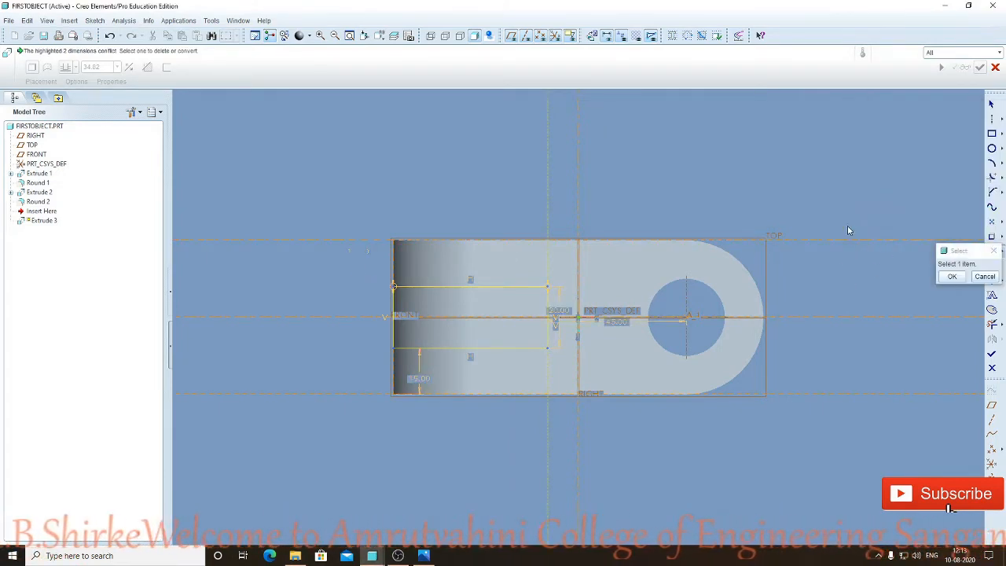
left_click(951, 278)
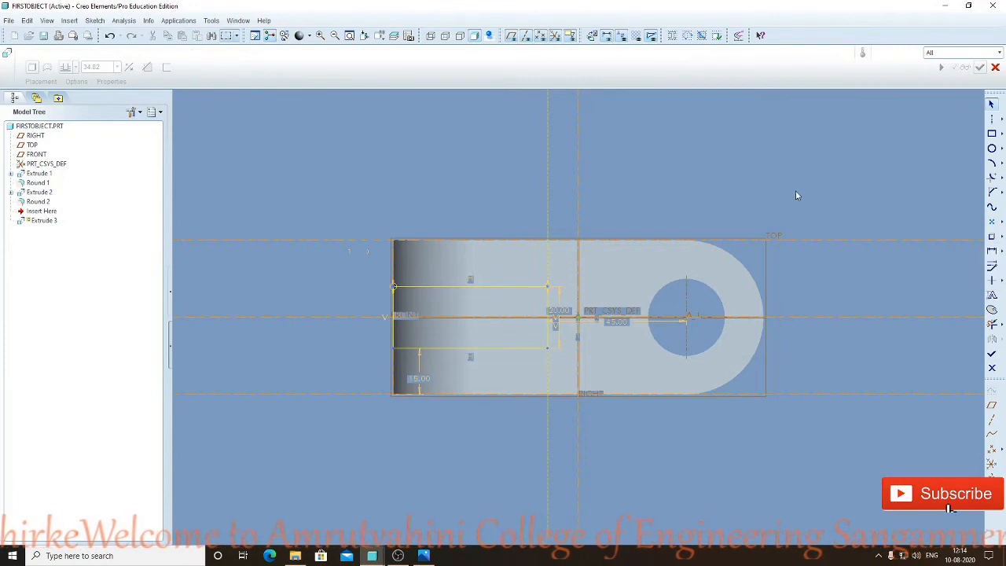
Finish the slot sketch and extrude it into the block as a Through All material-removing cut
left_click(992, 355)
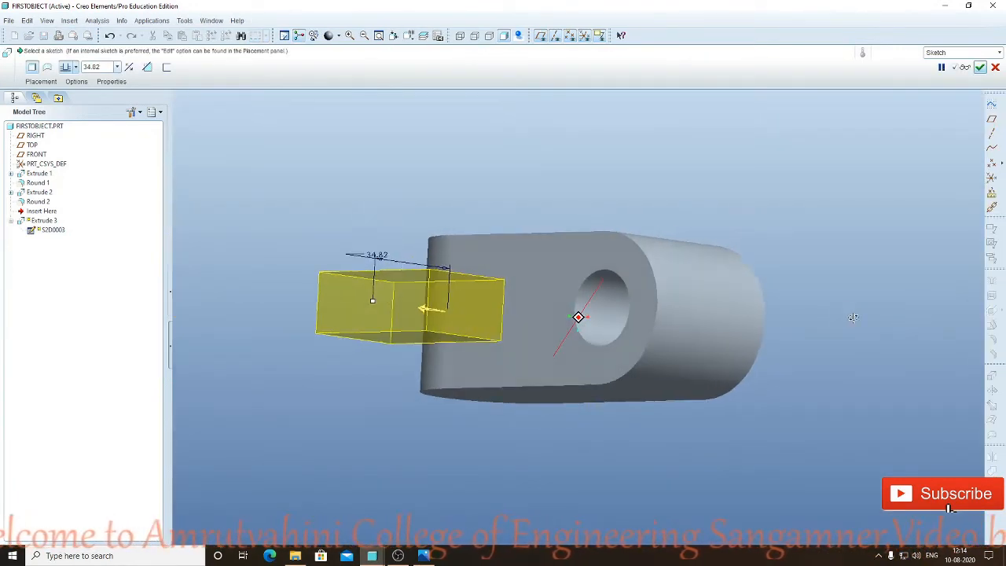
left_click(439, 312)
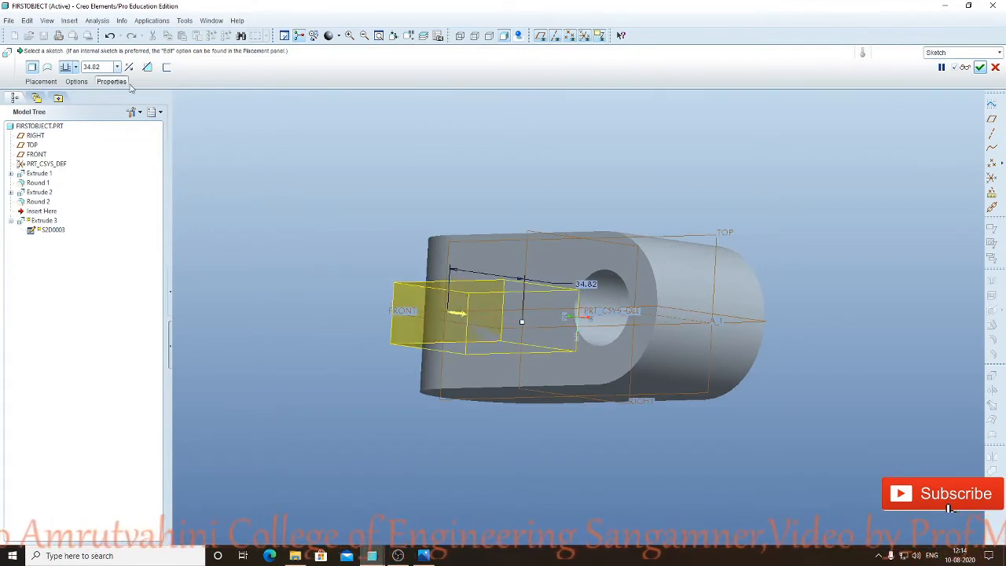
left_click(76, 68)
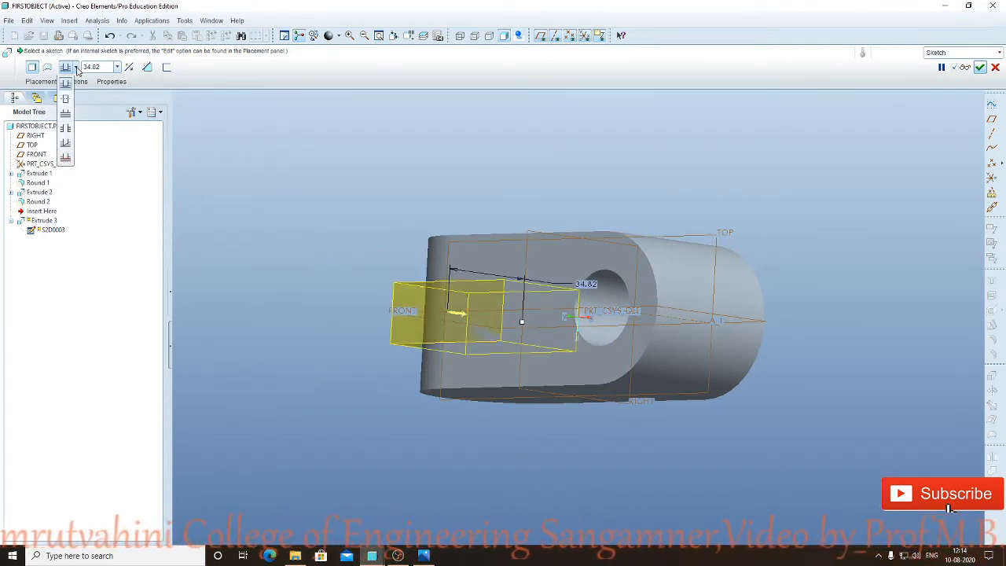
left_click(66, 128)
middle_click_drag(279, 148, 337, 206)
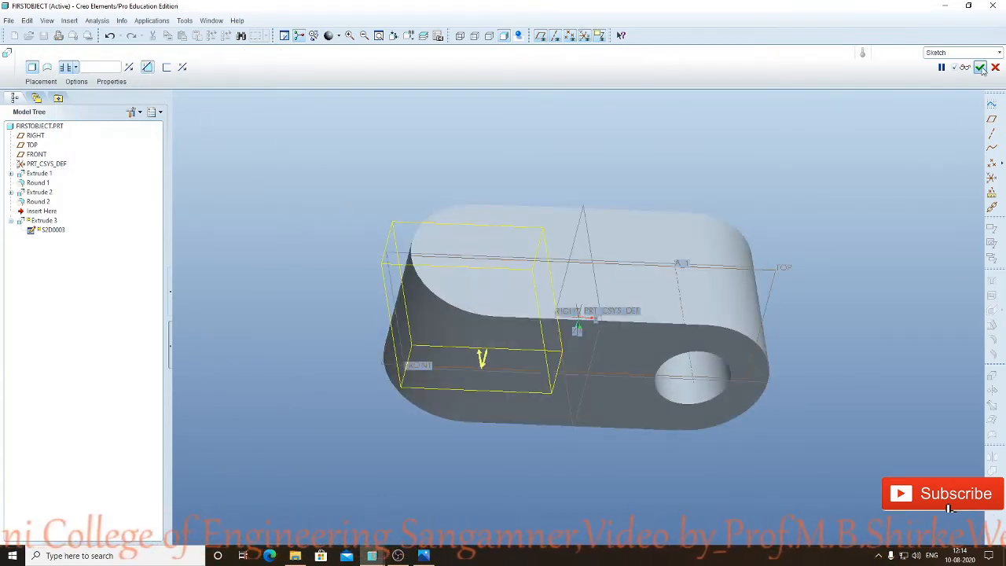
middle_click(927, 138)
Inspect the slot at an angle and compare the part with the reference drawing
middle_click_drag(919, 150, 874, 188)
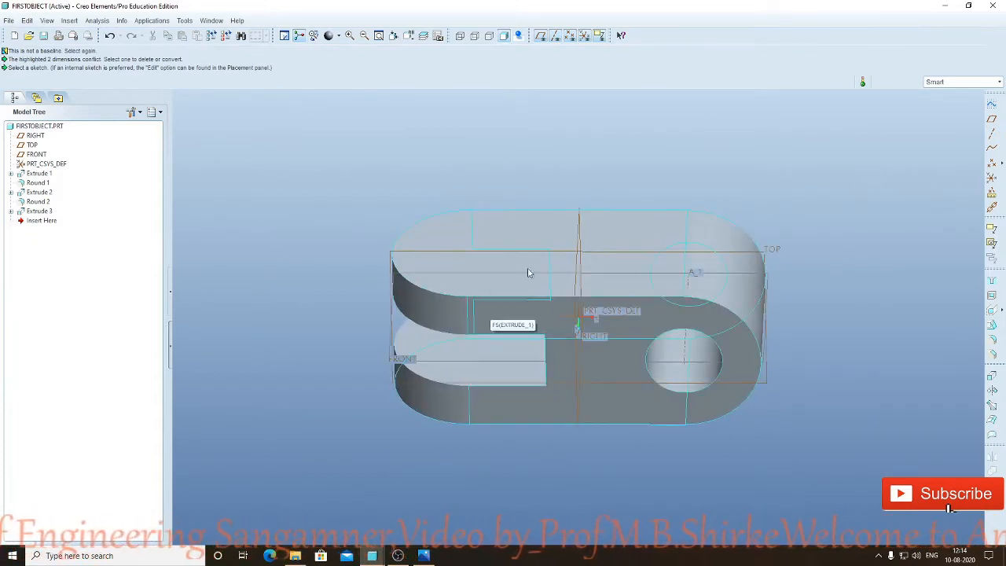
left_click(425, 557)
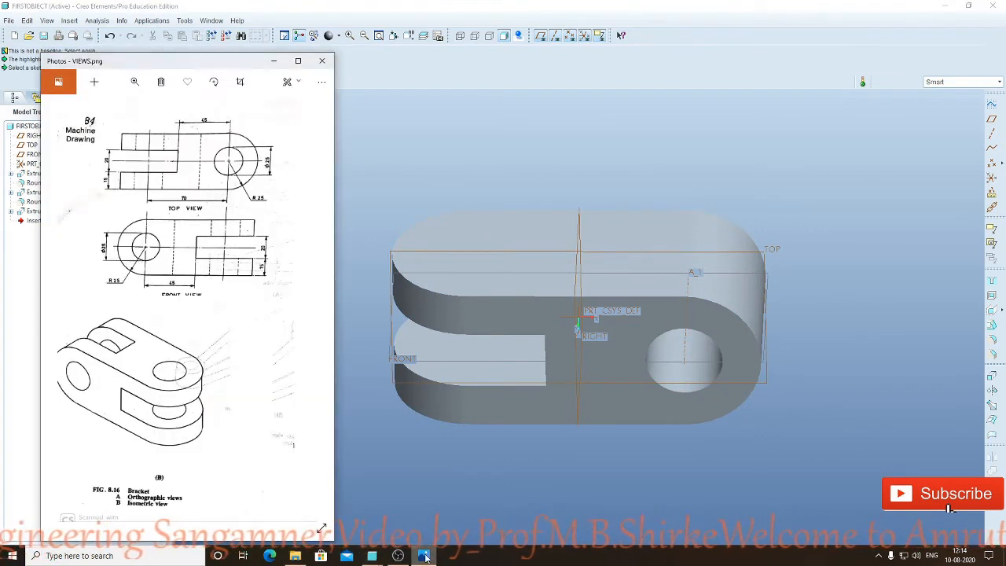
left_click(382, 212)
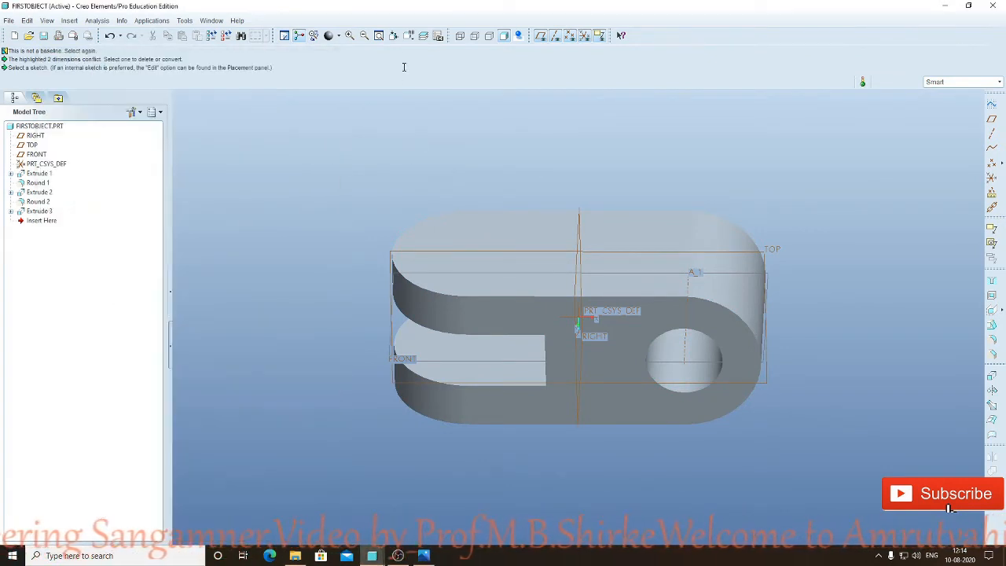
Compare the part's top view with the reference drawing in wireframe and hidden-line display, and inspect the shaded part at an angle
left_click(409, 35)
left_click(416, 117)
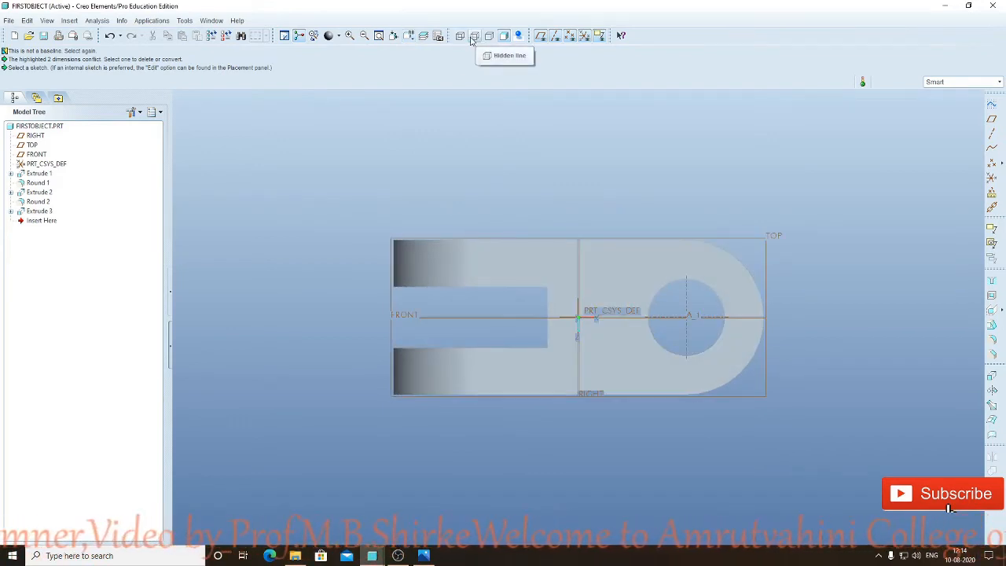
left_click(462, 37)
left_click(474, 36)
left_click(391, 556)
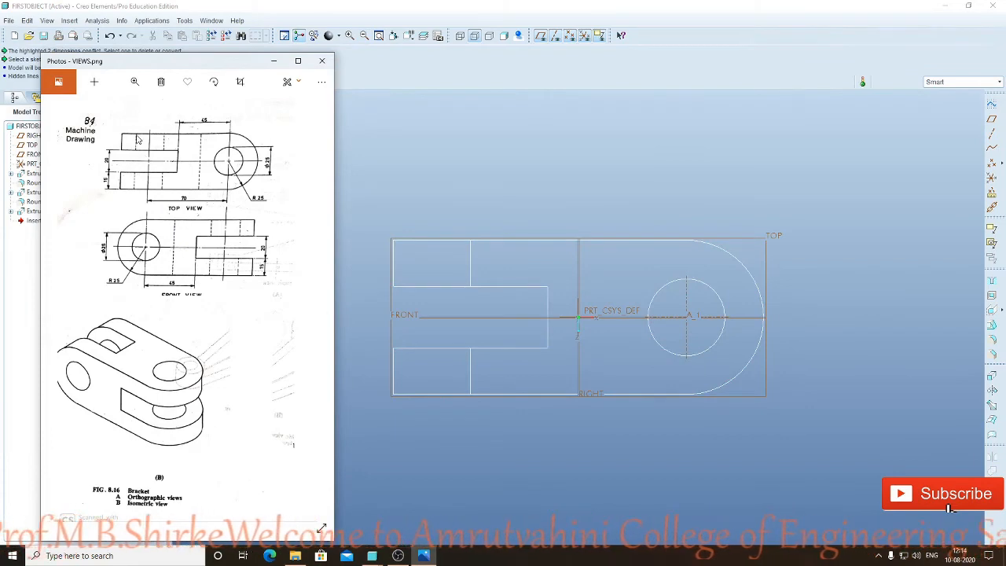
middle_click_drag(427, 265, 469, 246)
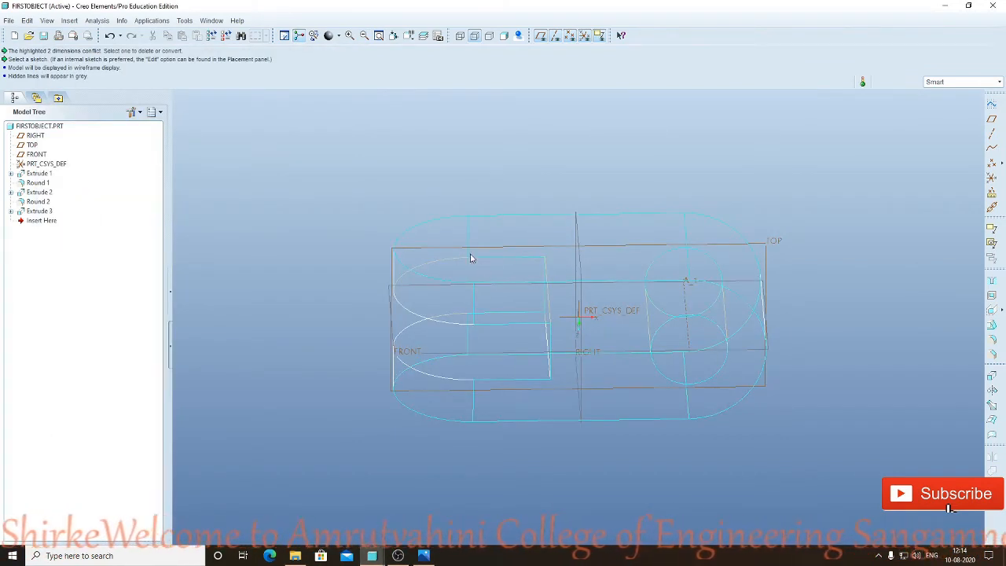
left_click(505, 37)
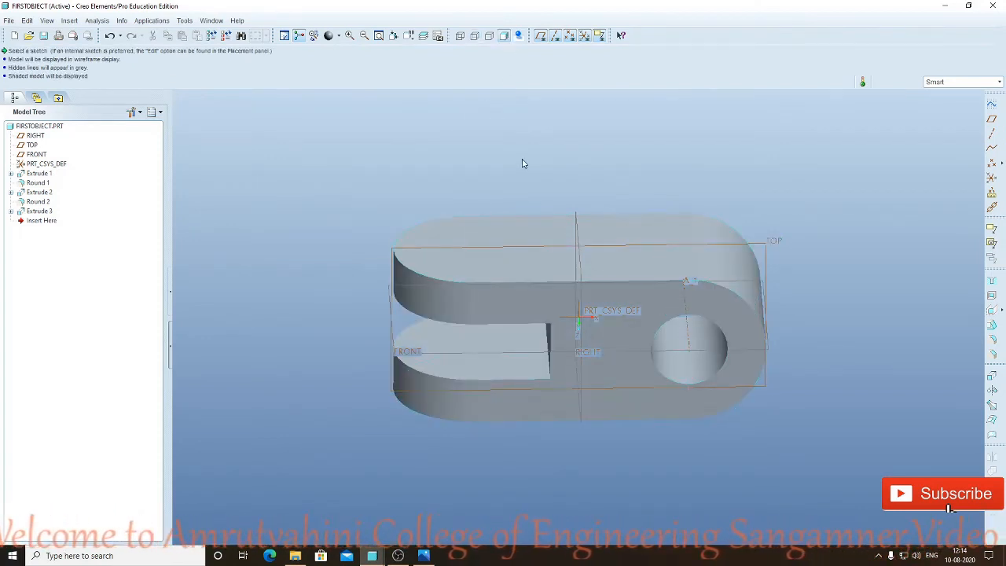
middle_click_drag(522, 160, 519, 186)
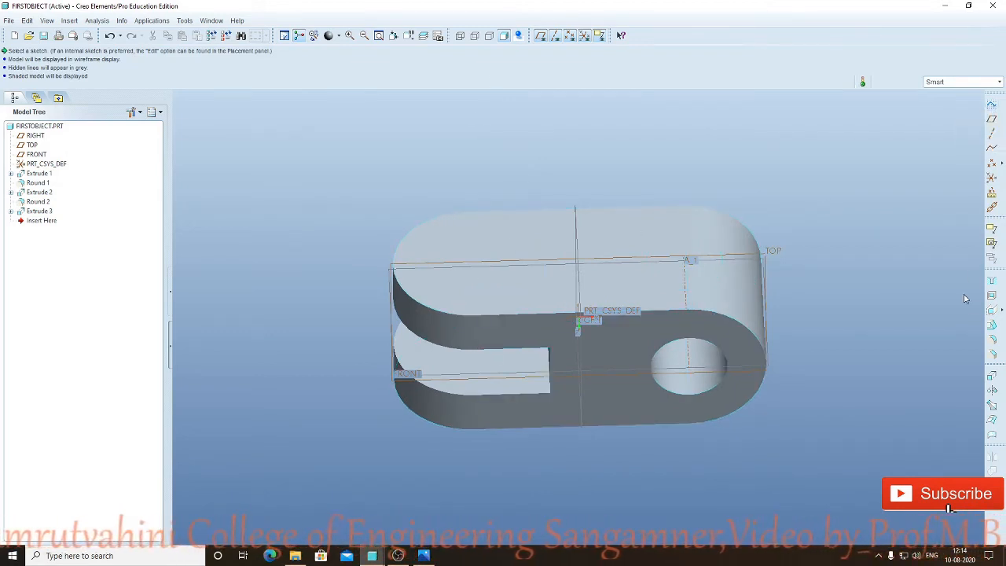
Start a new extrusion and open its internal sketch on the block's flat upper face, perpendicular to the existing hole's face
left_click(992, 380)
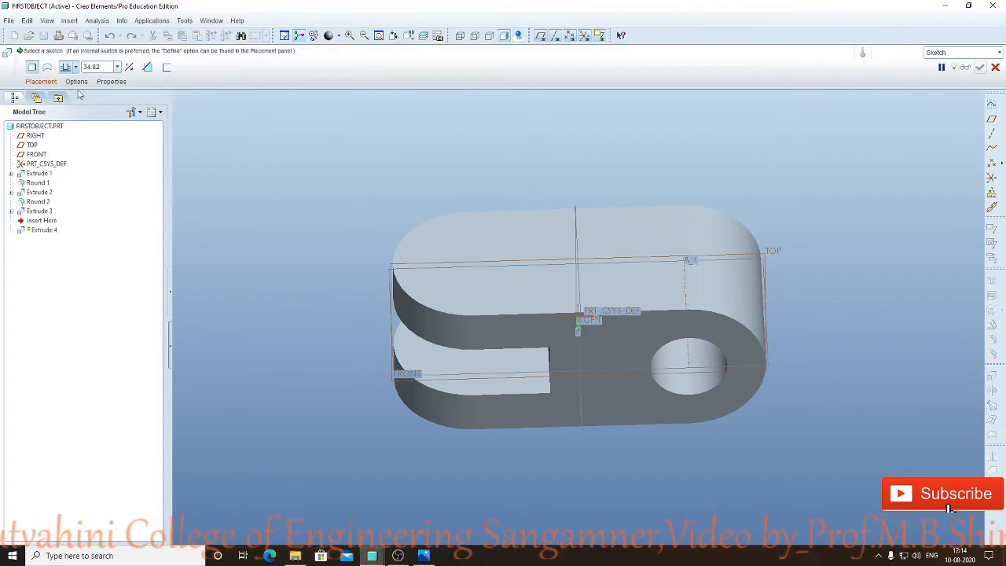
left_click(47, 82)
left_click(126, 118)
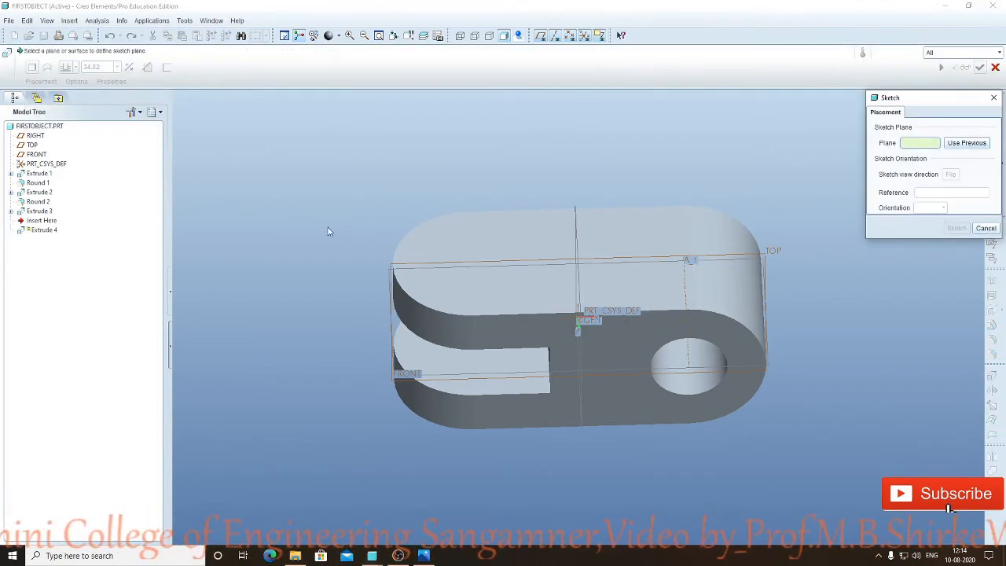
left_click(514, 256)
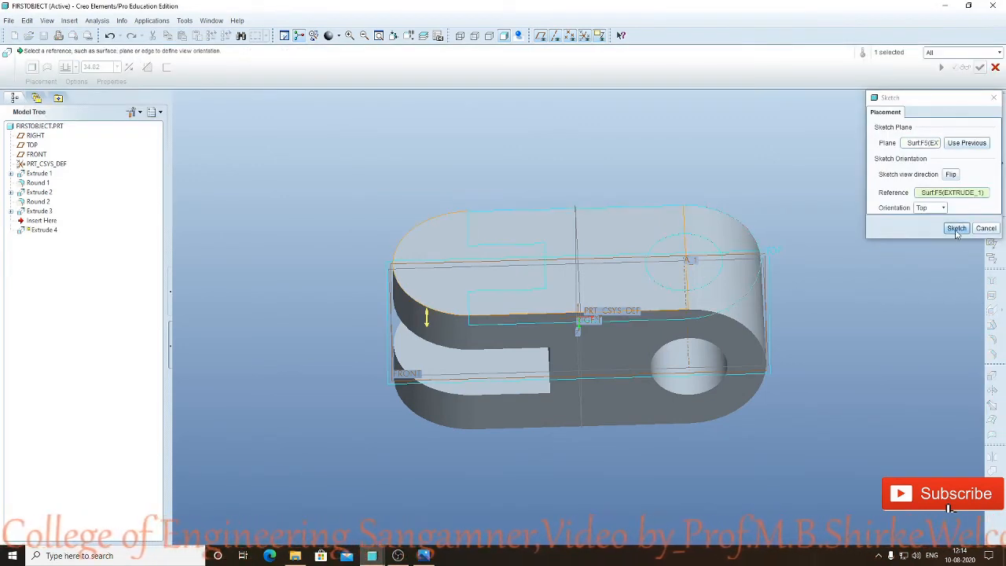
left_click(957, 229)
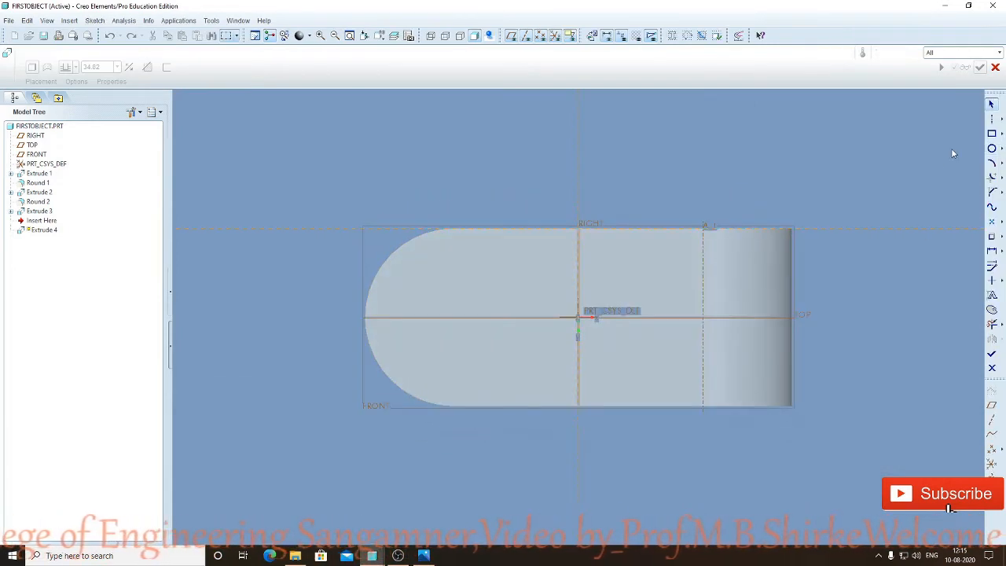
Add the arc of the block's rounded slotted end as a sketch reference
left_click(94, 21)
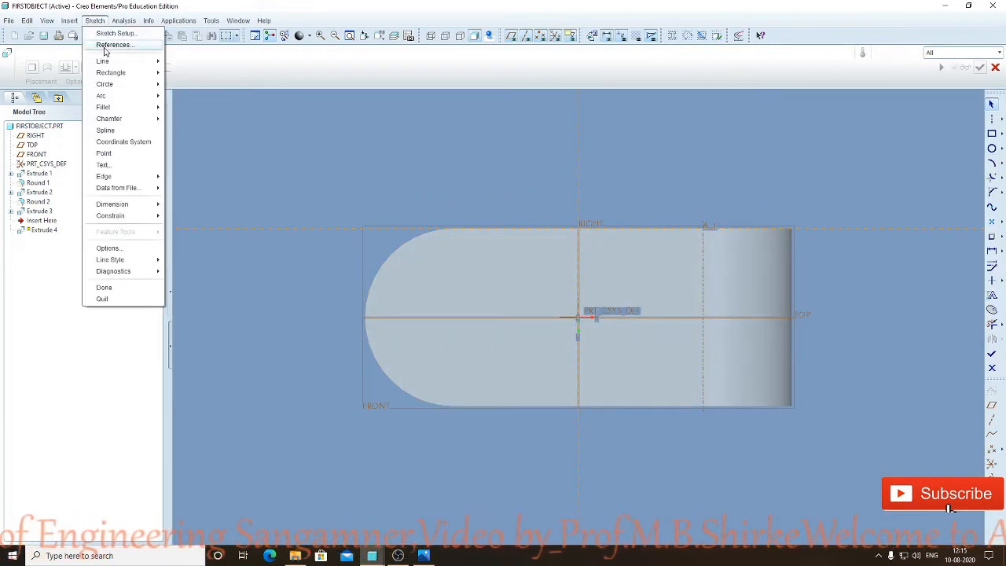
left_click(110, 44)
left_click(379, 278)
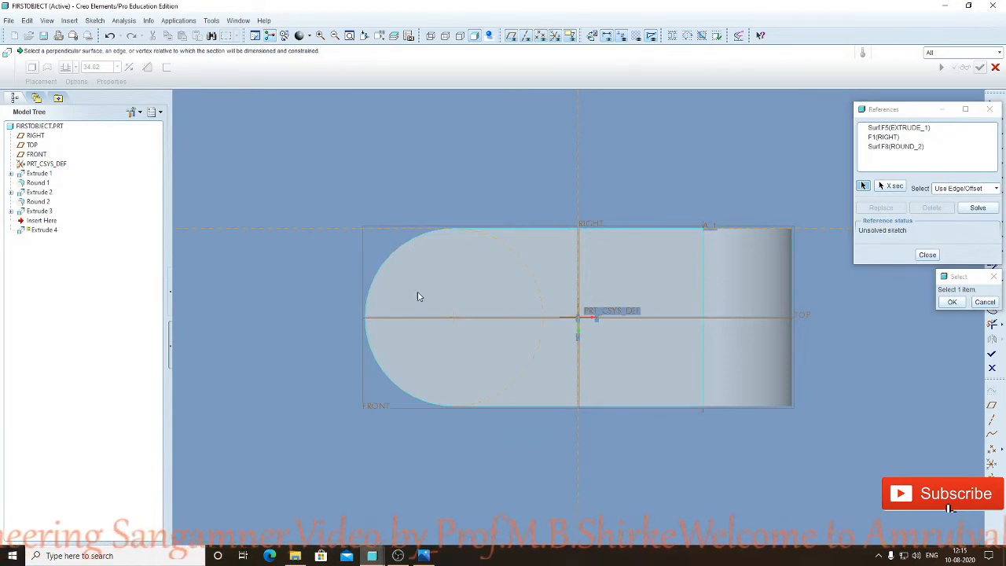
left_click(927, 255)
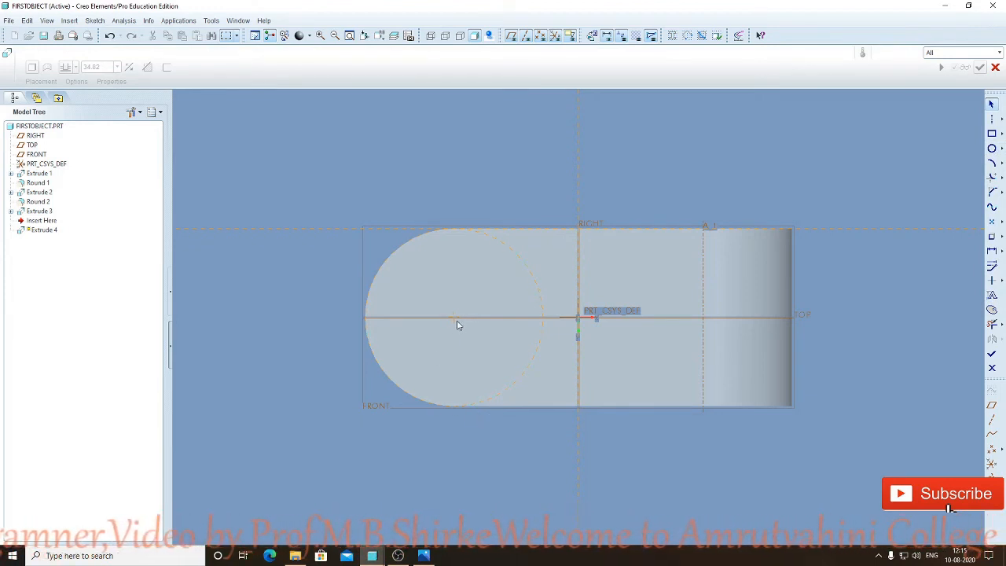
Sketch a circle concentric with the rounded slotted end and set its diameter to 25 mm
left_click(992, 148)
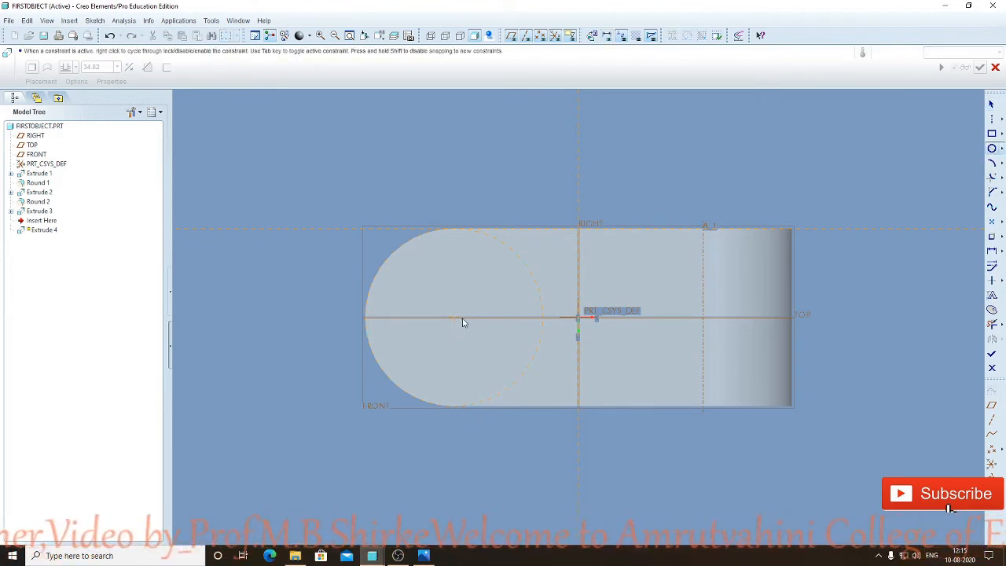
left_click(443, 300)
middle_click(458, 280)
double_click(407, 295)
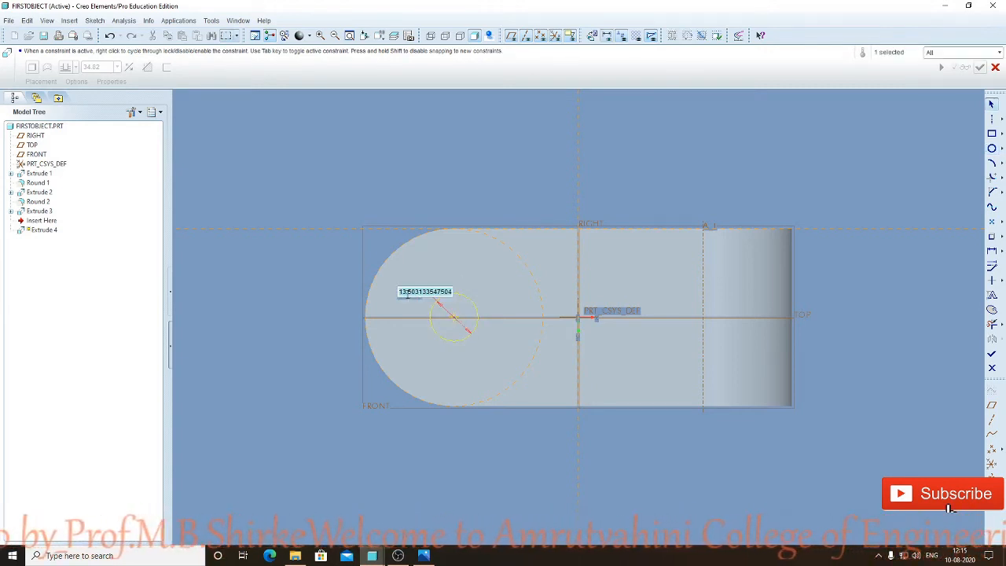
type("25")
key("Return")
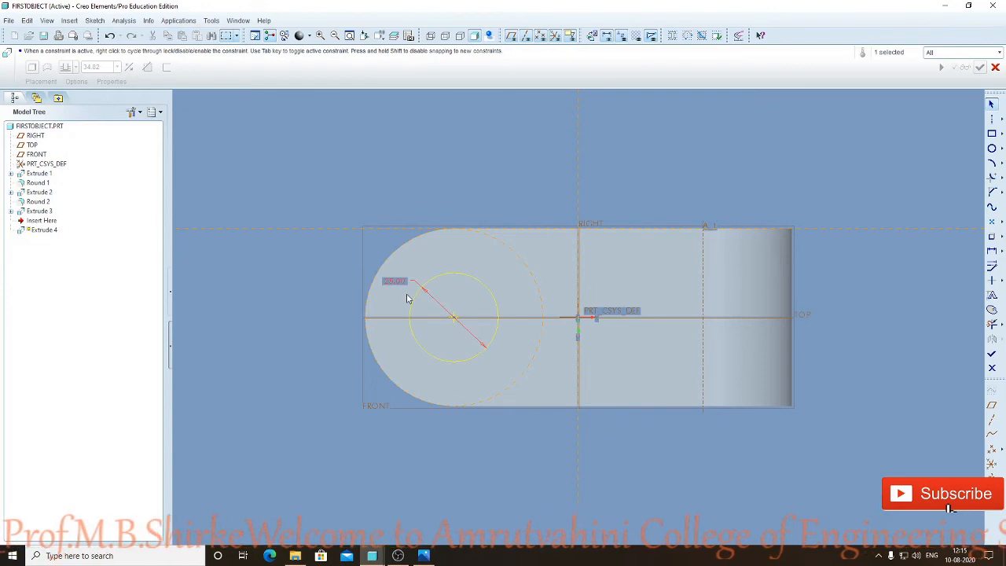
Finish the circle sketch and extrude it into the block as a Through All material-removing cut
left_click(992, 353)
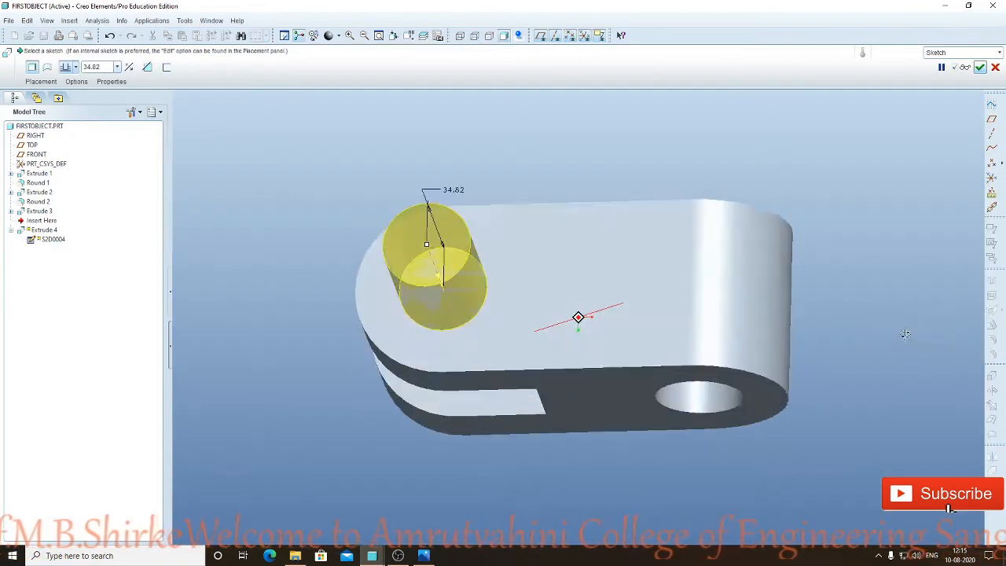
left_click(441, 242)
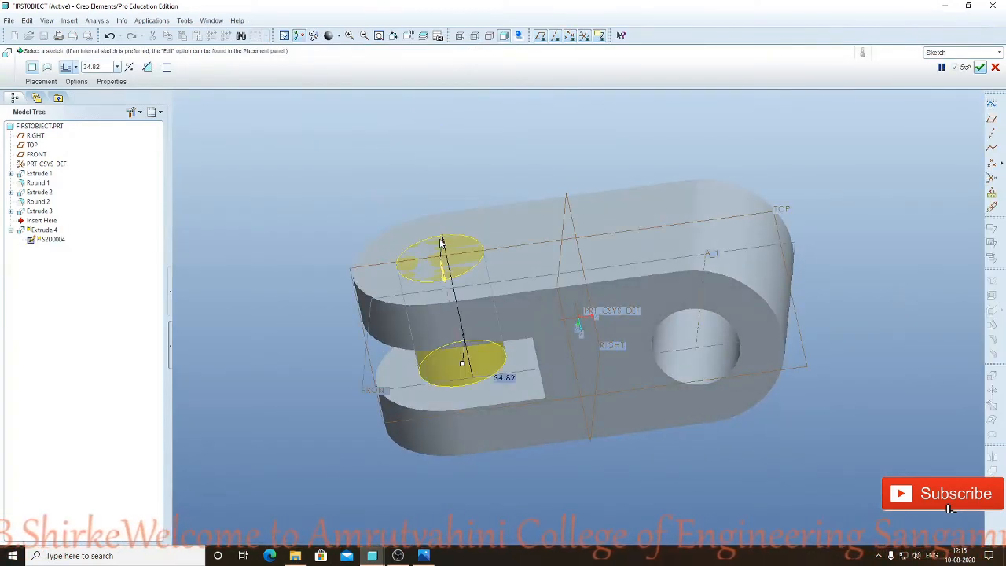
left_click(76, 67)
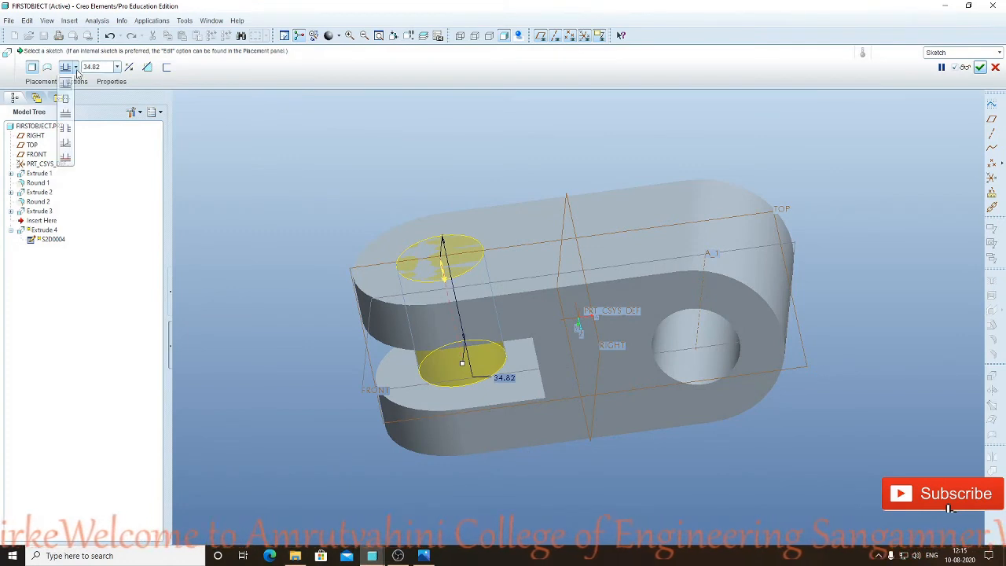
left_click(66, 130)
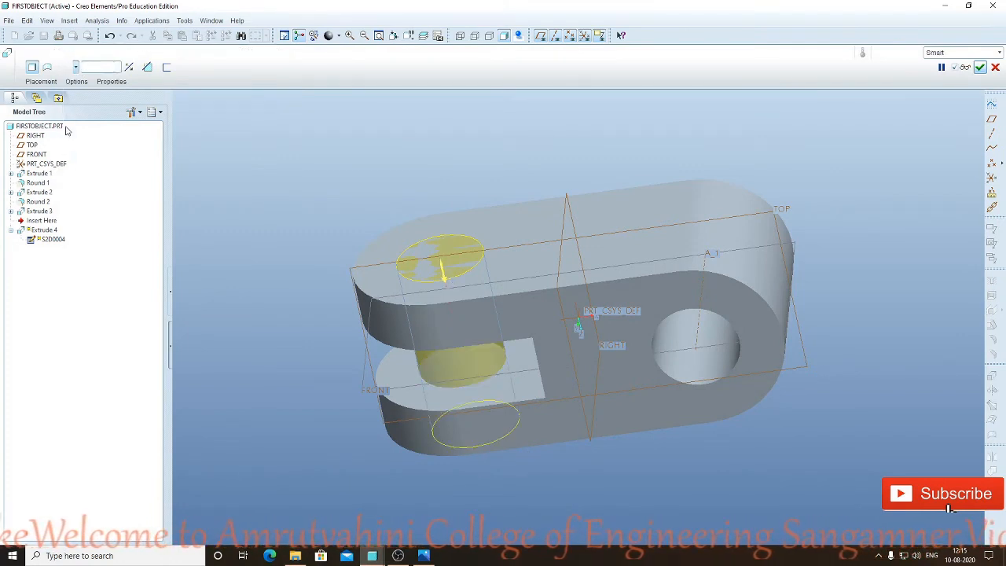
left_click(147, 67)
left_click(980, 68)
Compare the new hole with the reference drawing, at an angle and in the top view with hidden lines displayed
middle_click_drag(889, 206, 825, 228)
left_click(424, 556)
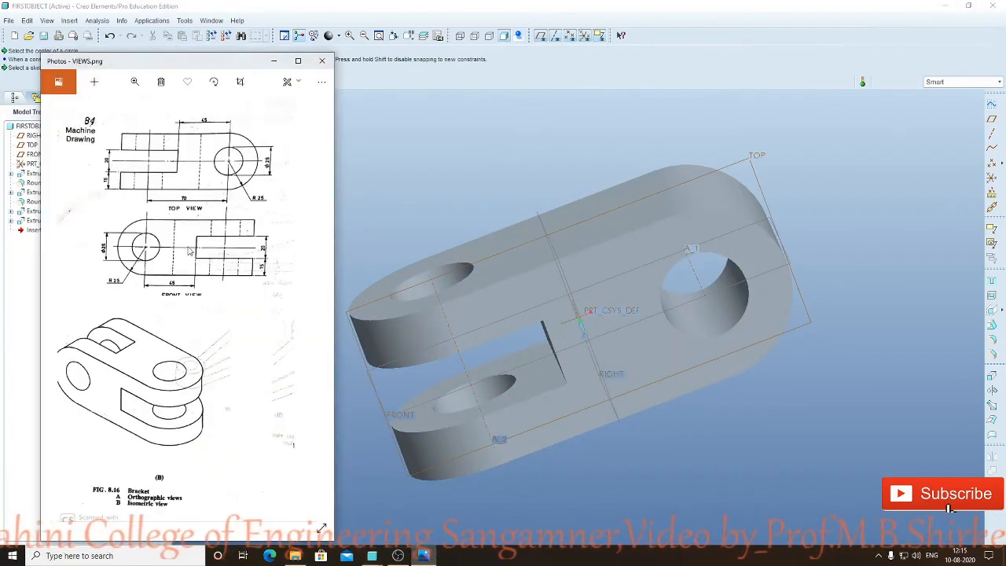
left_click(399, 185)
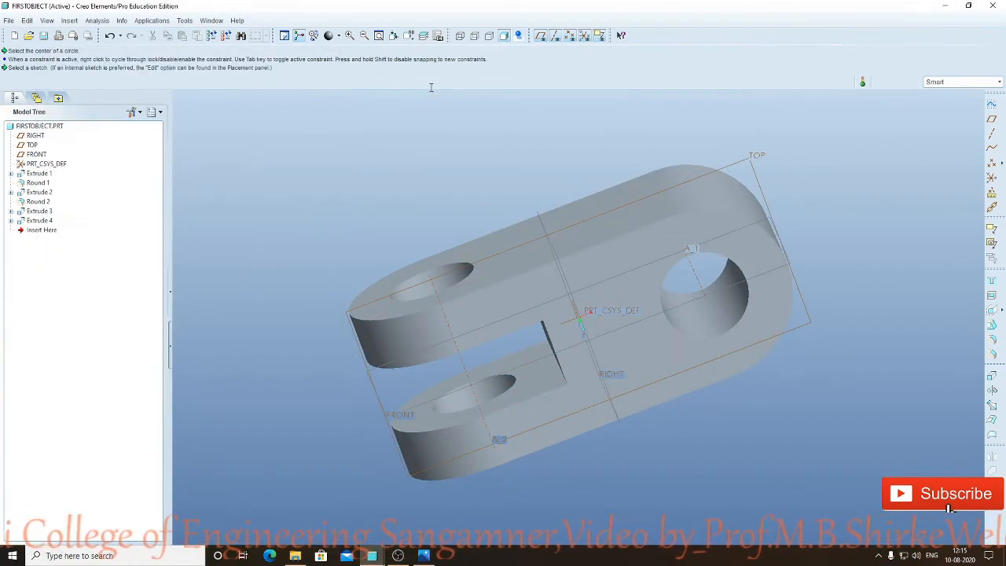
left_click(409, 36)
left_click(416, 116)
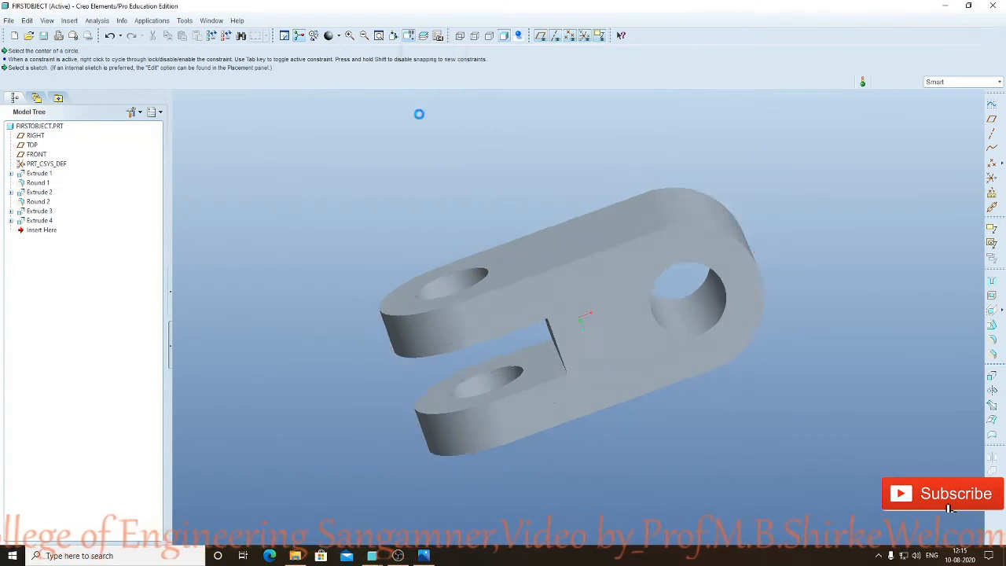
left_click(461, 36)
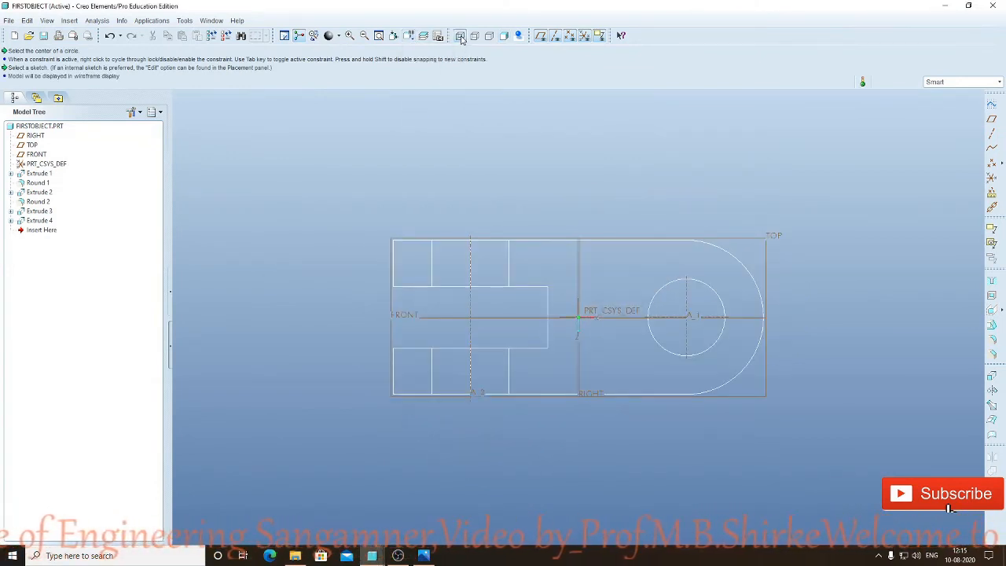
left_click(474, 36)
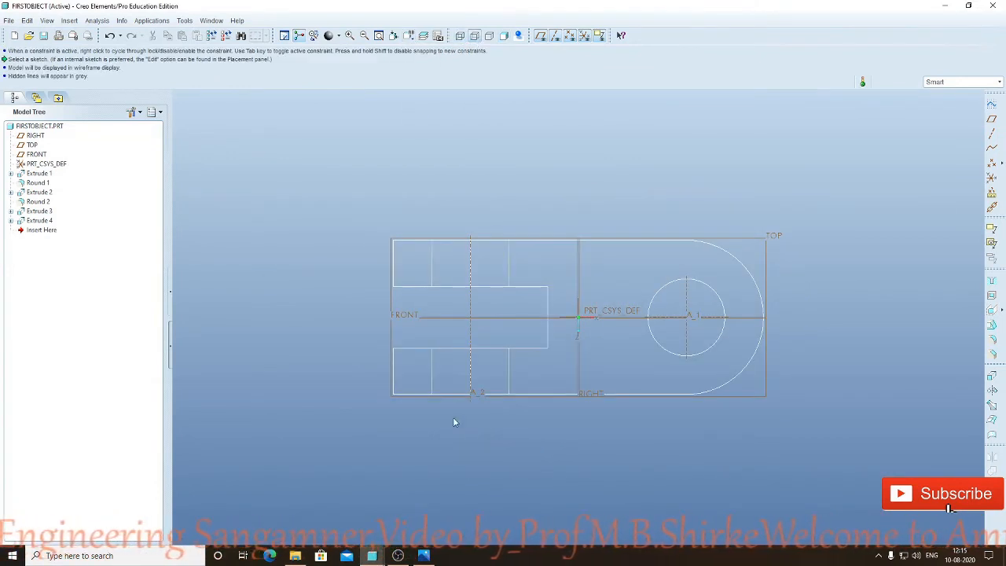
left_click(424, 556)
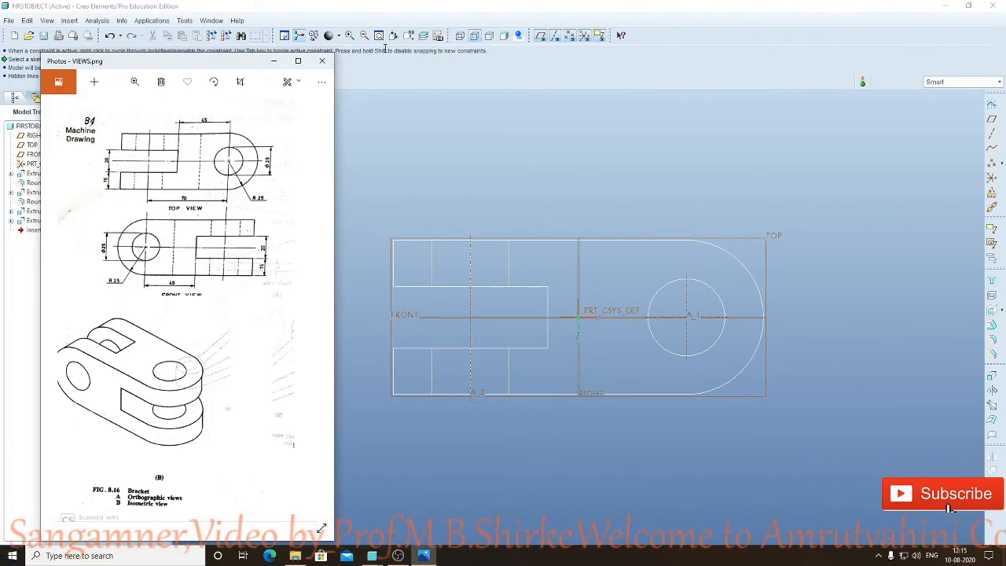
Compare the front view with the reference drawing, and inspect the shaded part from several angles
left_click(410, 37)
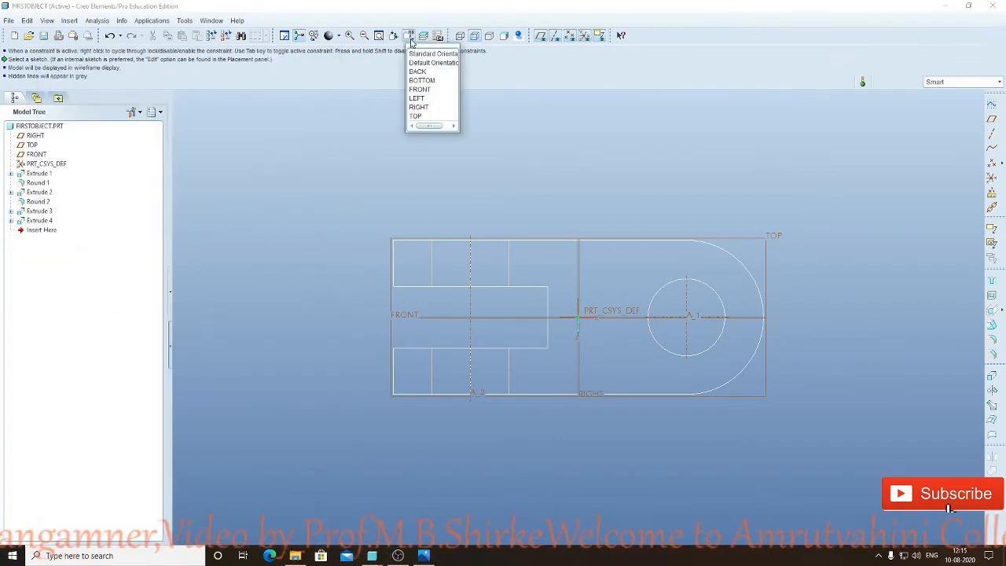
left_click(421, 90)
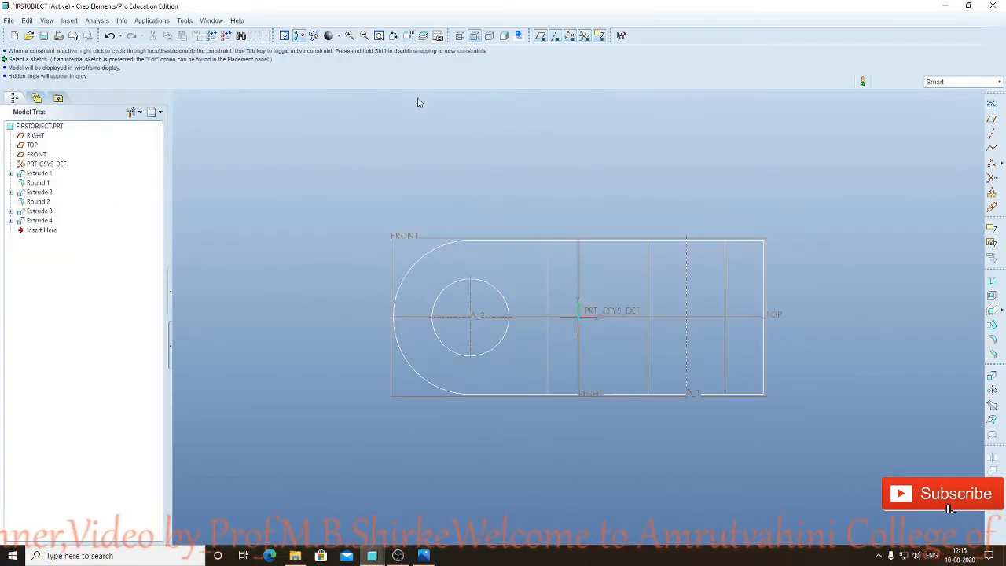
left_click(423, 556)
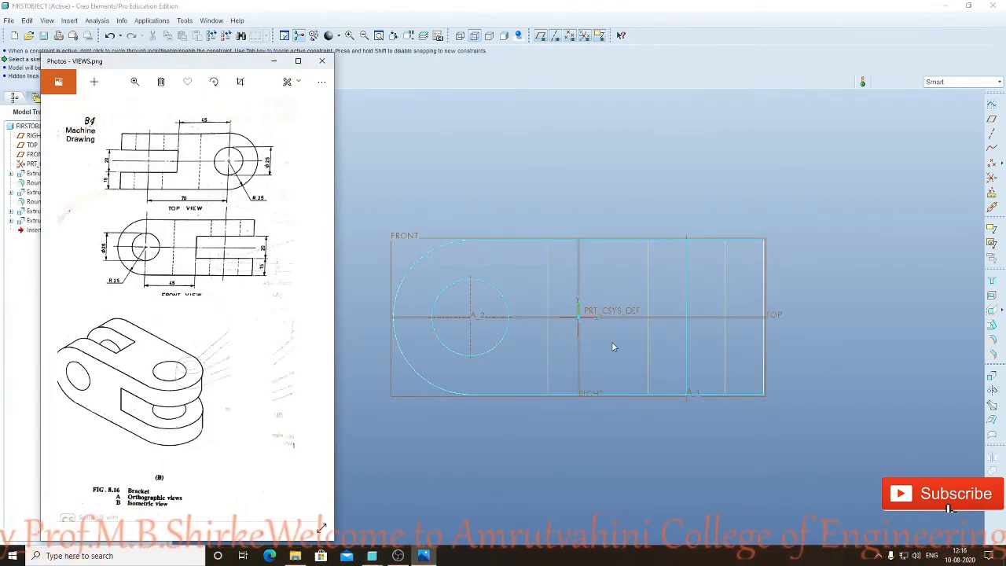
left_click(273, 60)
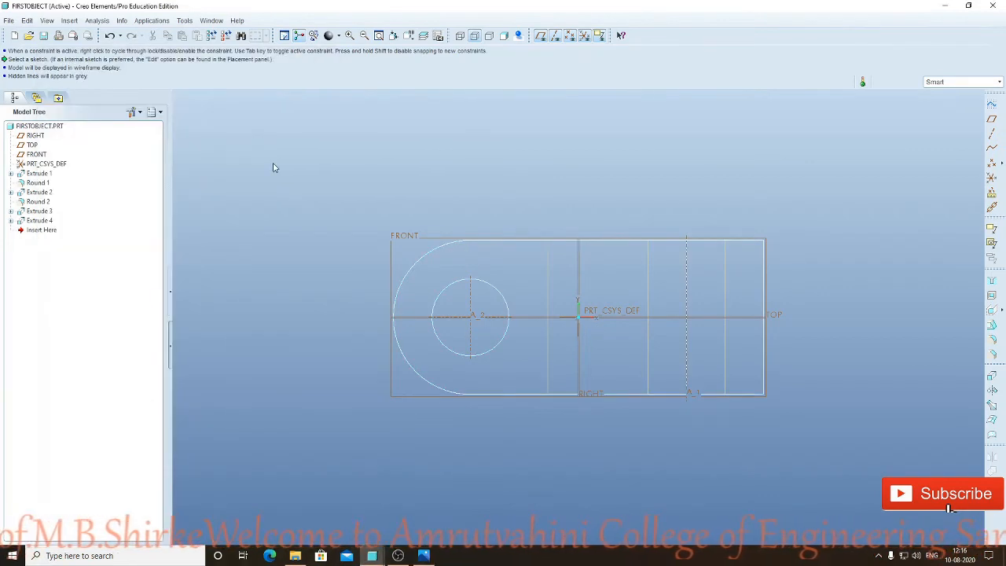
left_click(503, 35)
mouse_move(622, 217)
middle_mouse_down()
mouse_move(600, 251)
mouse_move(610, 234)
middle_mouse_up()
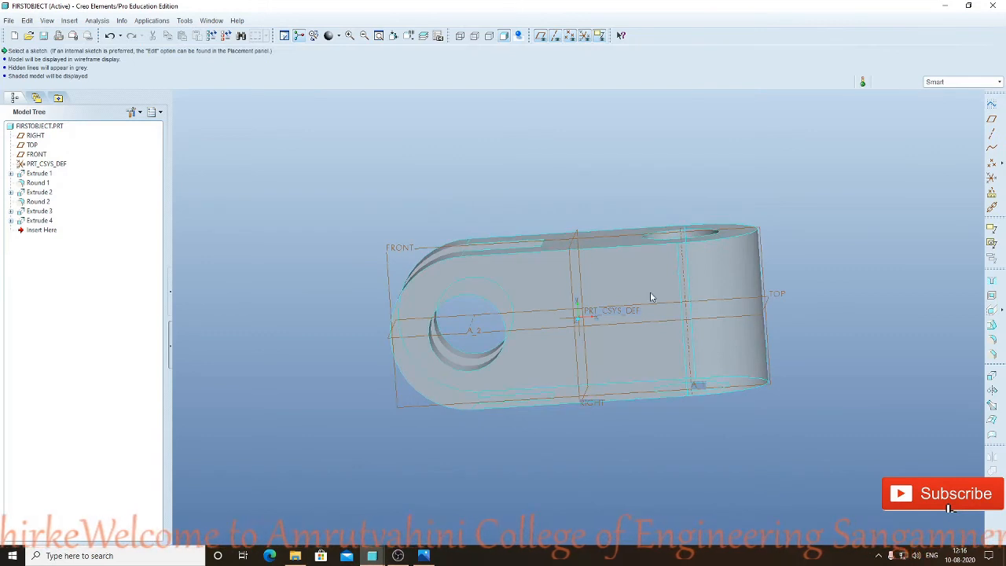
middle_click_drag(585, 212, 488, 263)
mouse_move(508, 298)
middle_mouse_down()
mouse_move(581, 313)
mouse_move(668, 352)
middle_mouse_up()
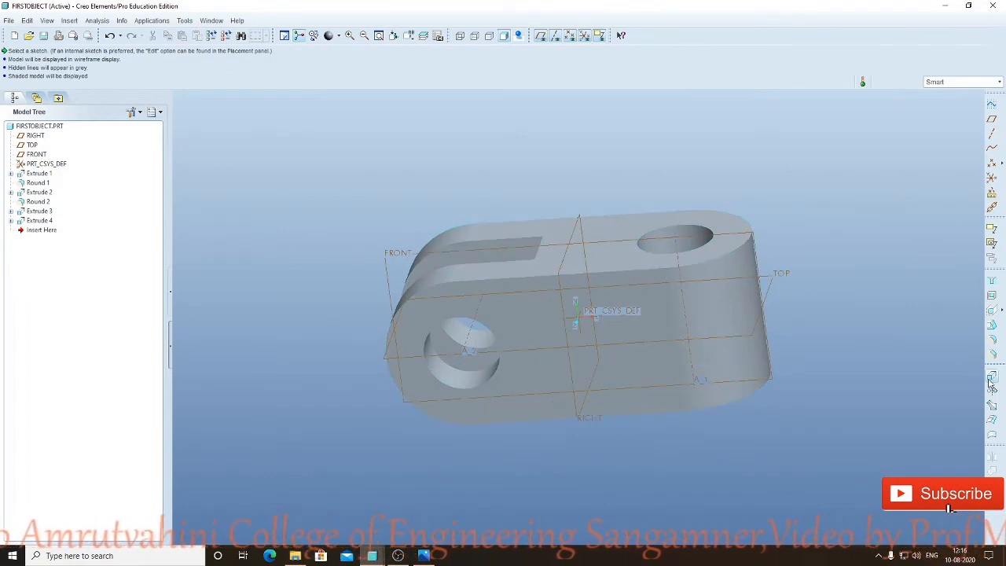
Orient the part to the front view and start an extrude sketch on the flat front face
left_click(410, 36)
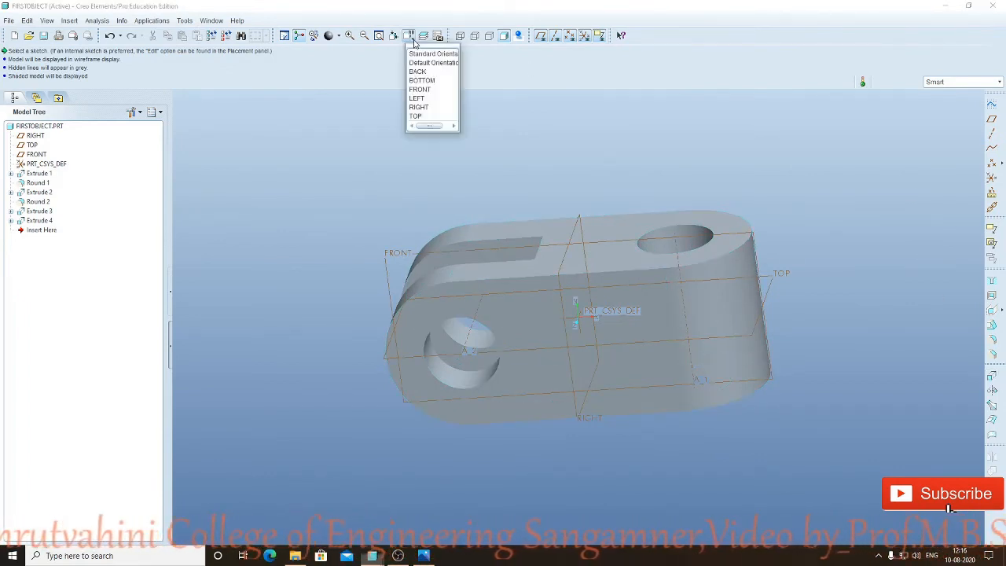
left_click(420, 89)
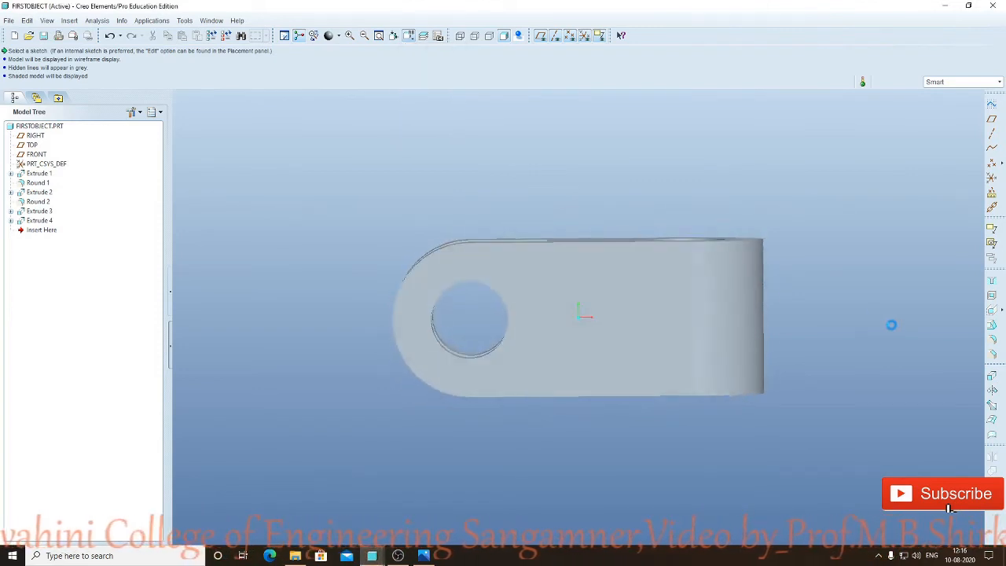
left_click(993, 389)
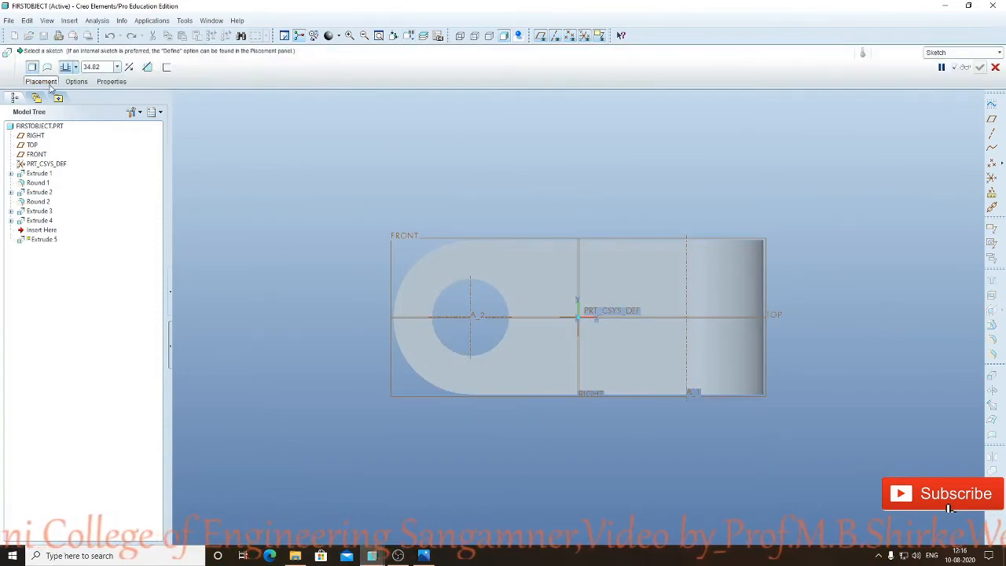
left_click(41, 82)
left_click(129, 118)
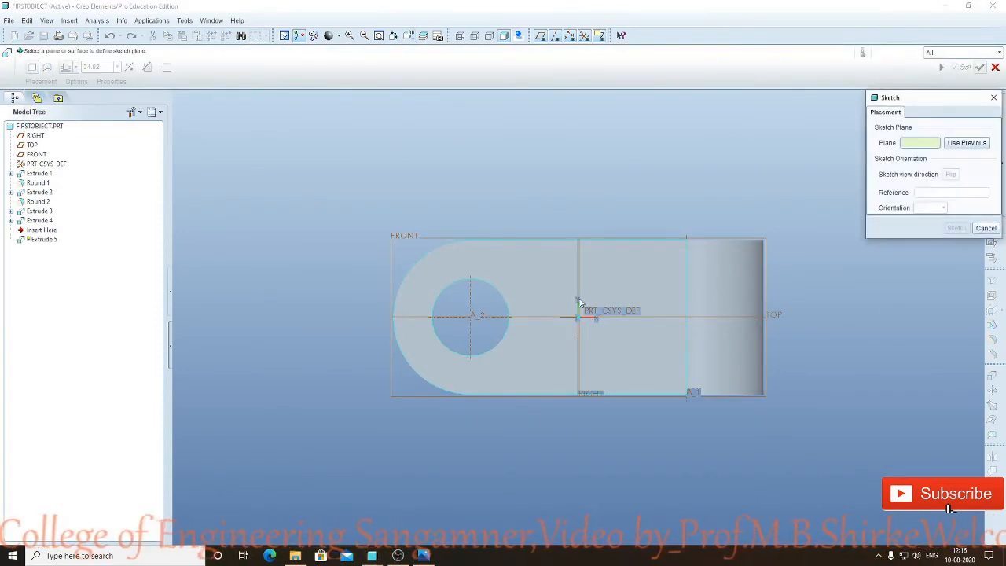
left_click(659, 295)
left_click(947, 229)
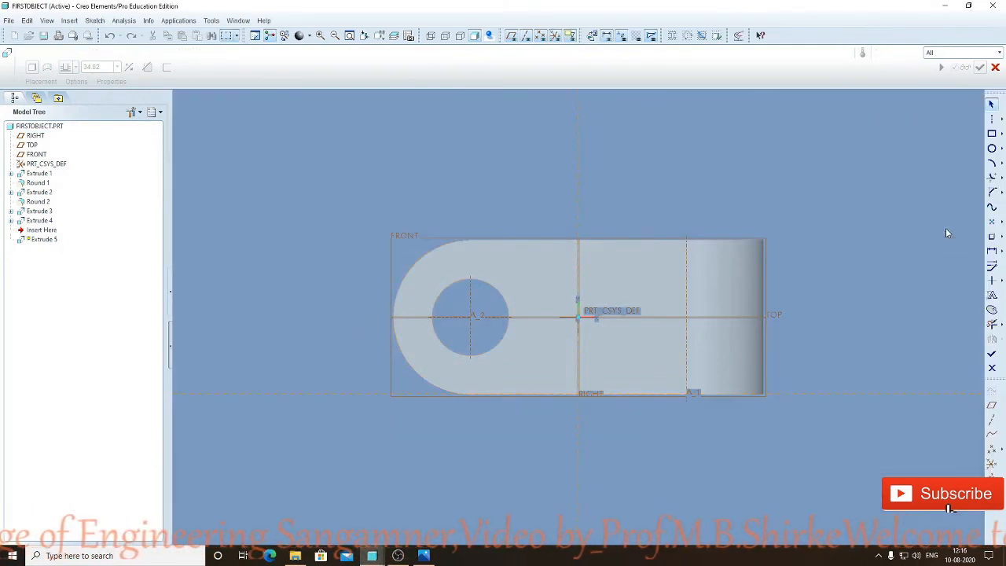
Add the end surface opposite the front hole, the block's upper edge and the front hole's axis as sketch references
left_click(93, 21)
left_click(110, 45)
left_click(766, 302)
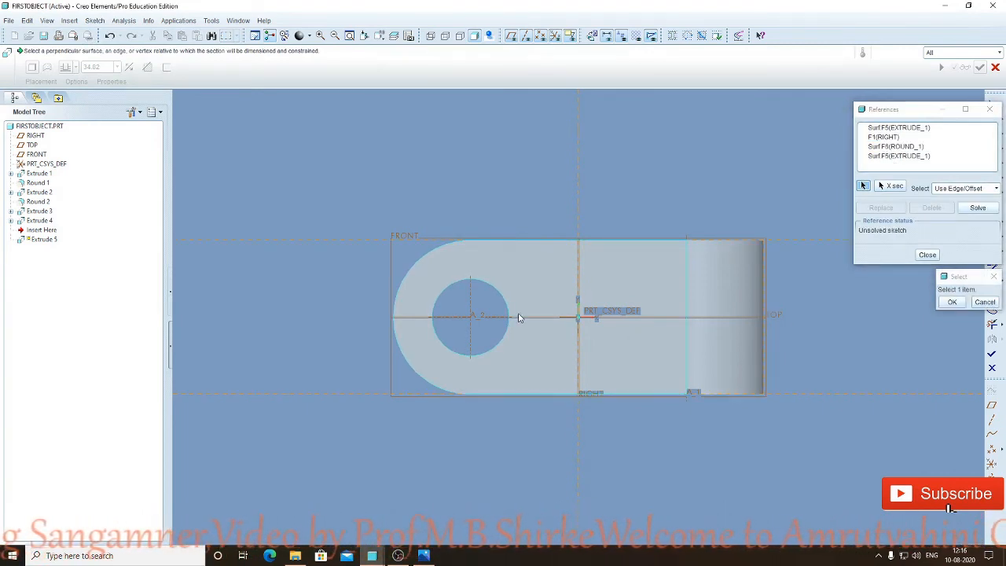
left_click(473, 316)
left_click(952, 302)
left_click(927, 255)
Sketch a vertical centerline 45 mm from the front hole's axis and check the distance against the reference drawing
left_click(992, 118)
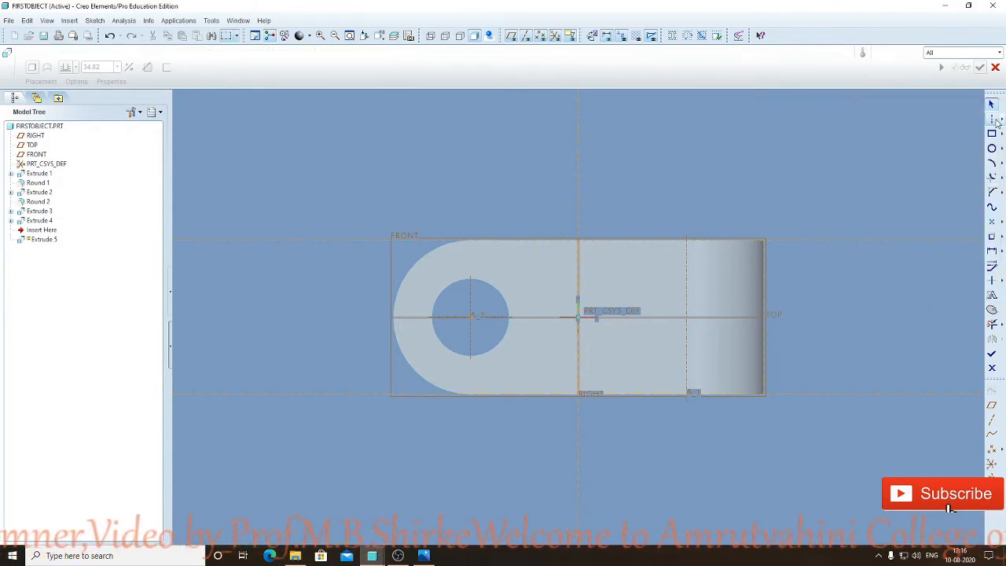
left_click(600, 185)
left_click(594, 444)
middle_click(637, 175)
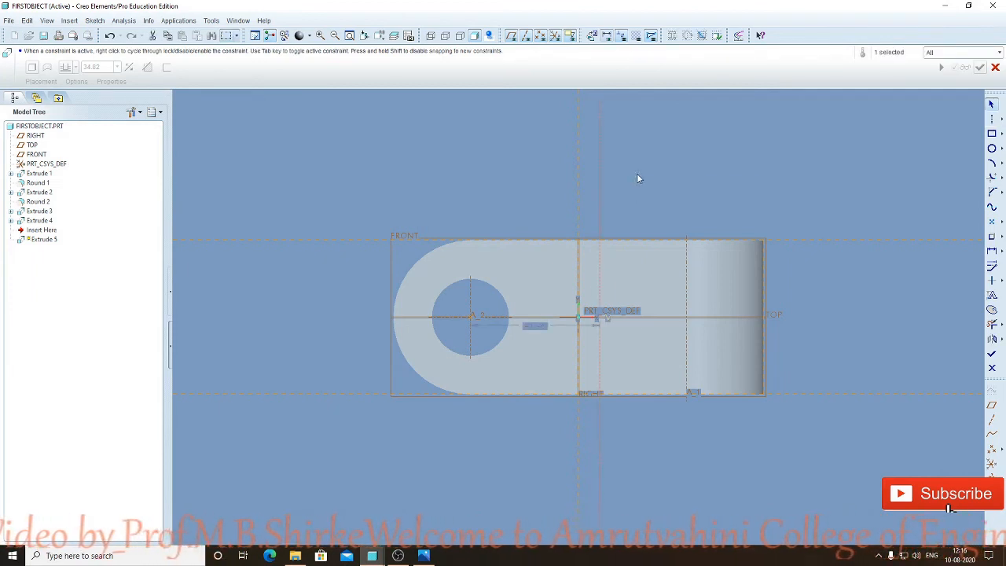
double_click(534, 325)
type("45")
key("Return")
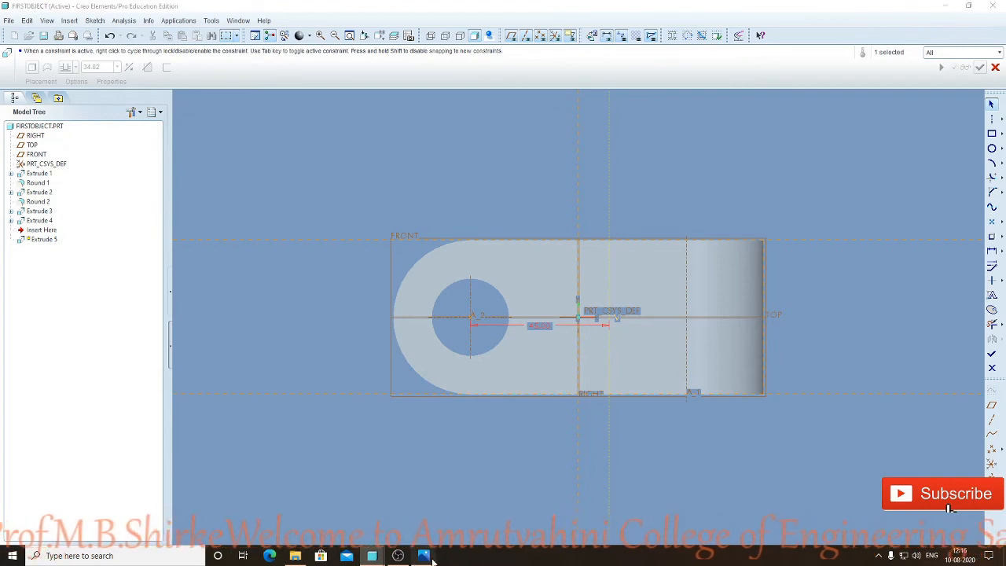
left_click(372, 555)
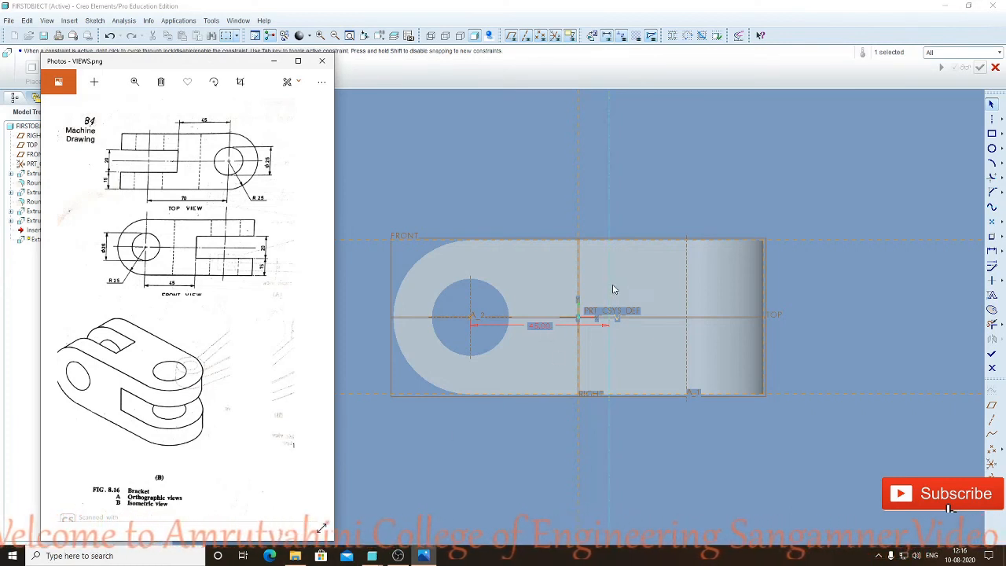
left_click(639, 459)
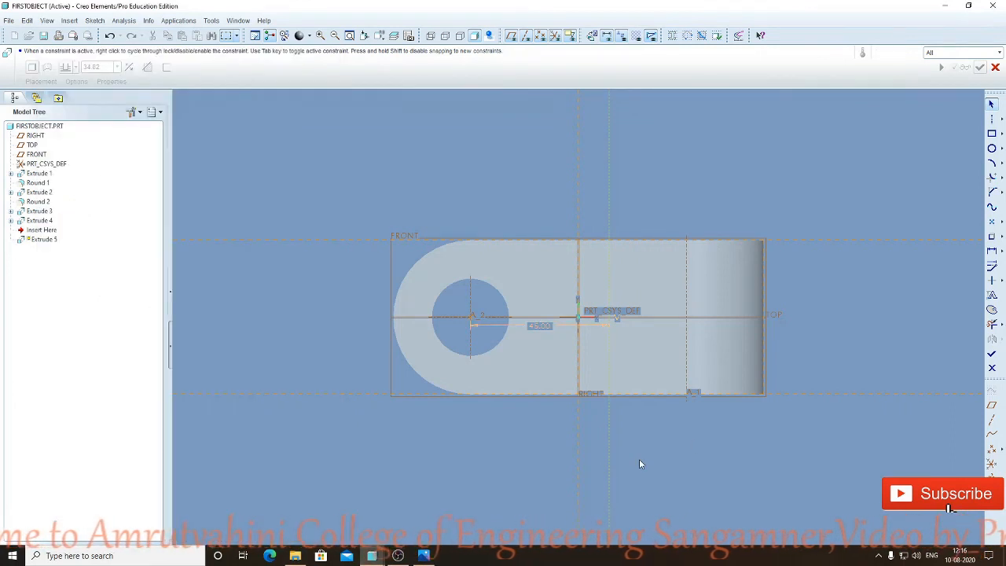
Sketch a rectangle from the centerline to the part's far end, 20 mm high and 15 mm above the lower edge
left_click(992, 134)
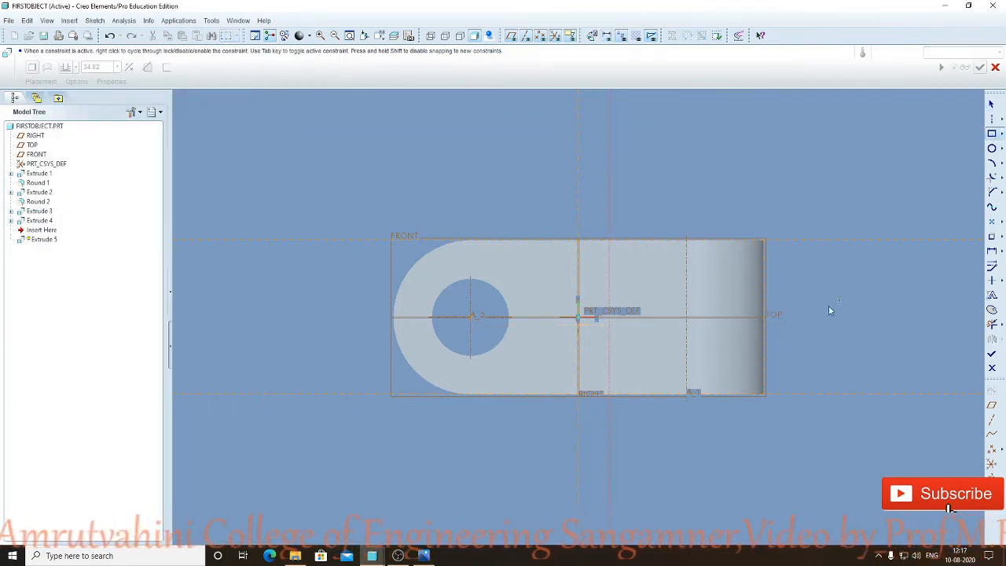
left_click(609, 292)
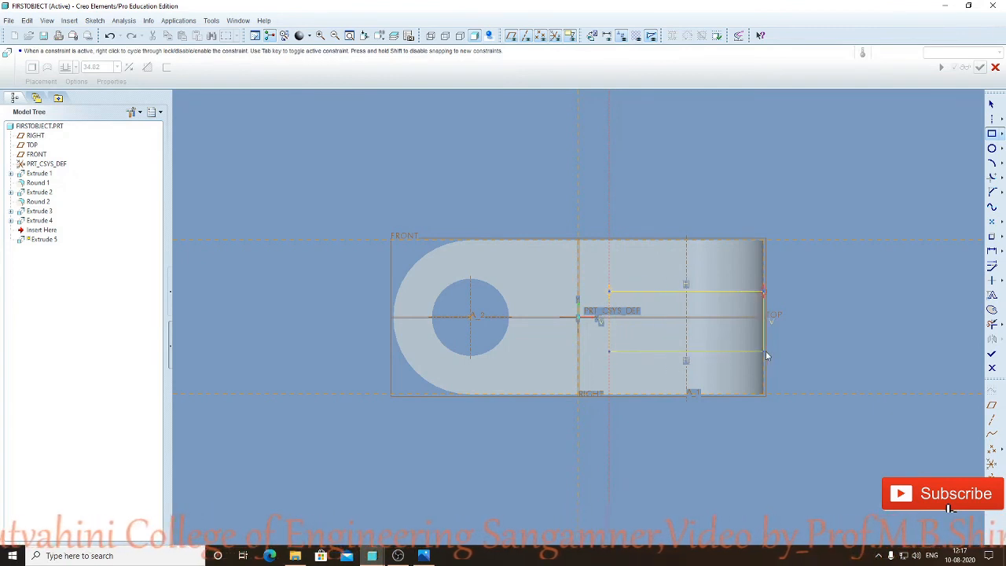
left_click(766, 350)
middle_click(766, 350)
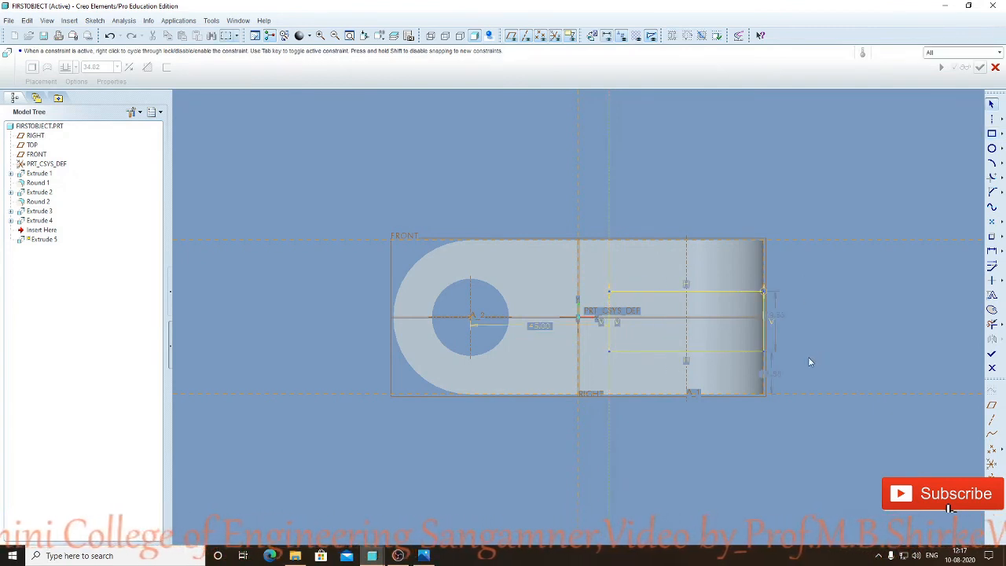
double_click(768, 375)
type("15")
key("Return")
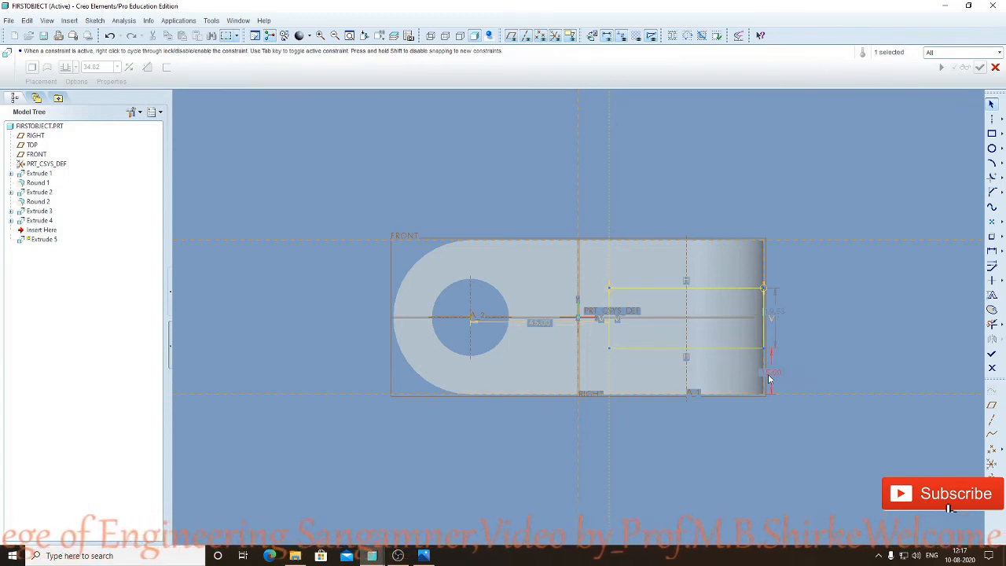
type("20")
key("Return")
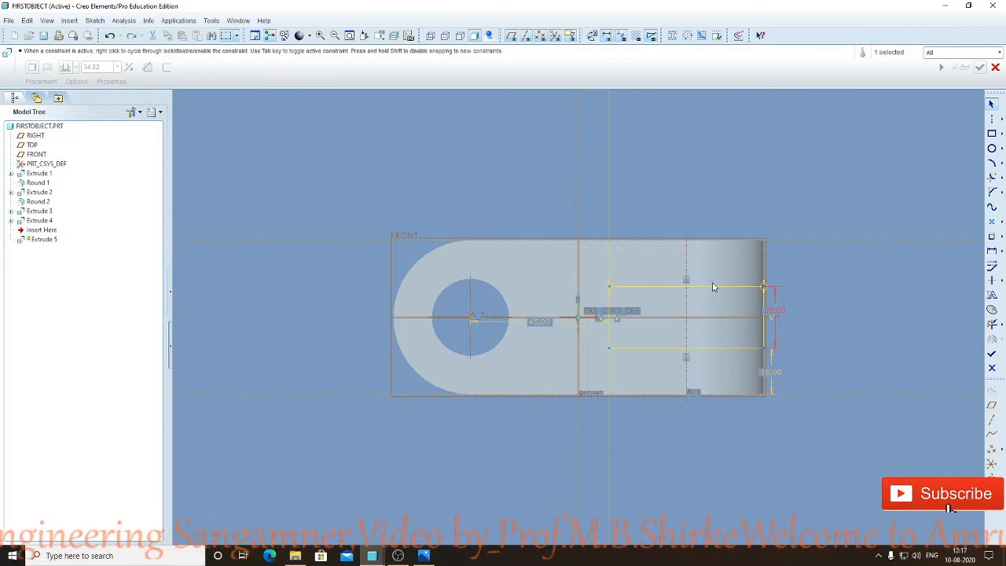
Finish the slot sketch, flip the extrusion into the part and complete it as a Through All material-removing cut
left_click(991, 354)
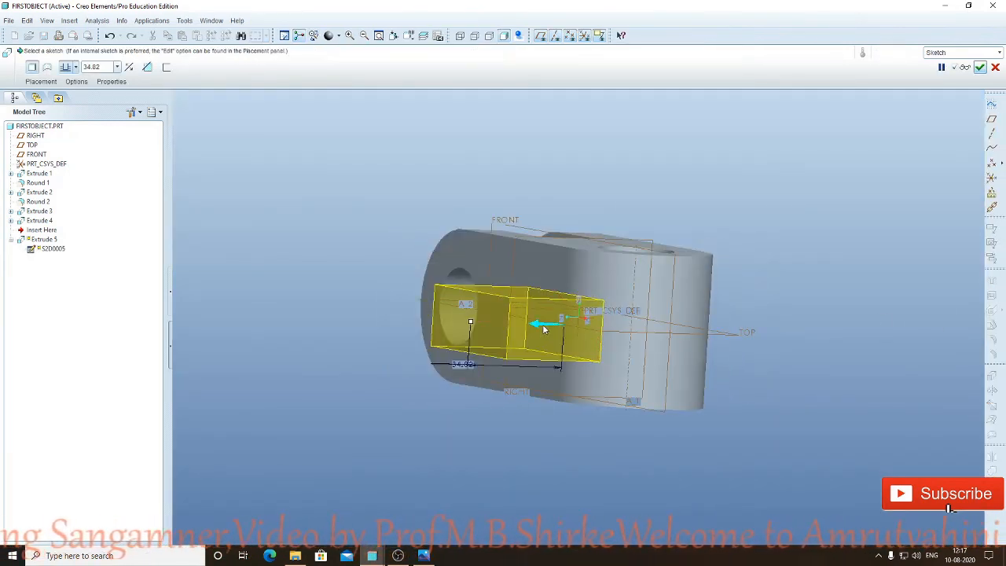
left_click(543, 328)
left_click(77, 68)
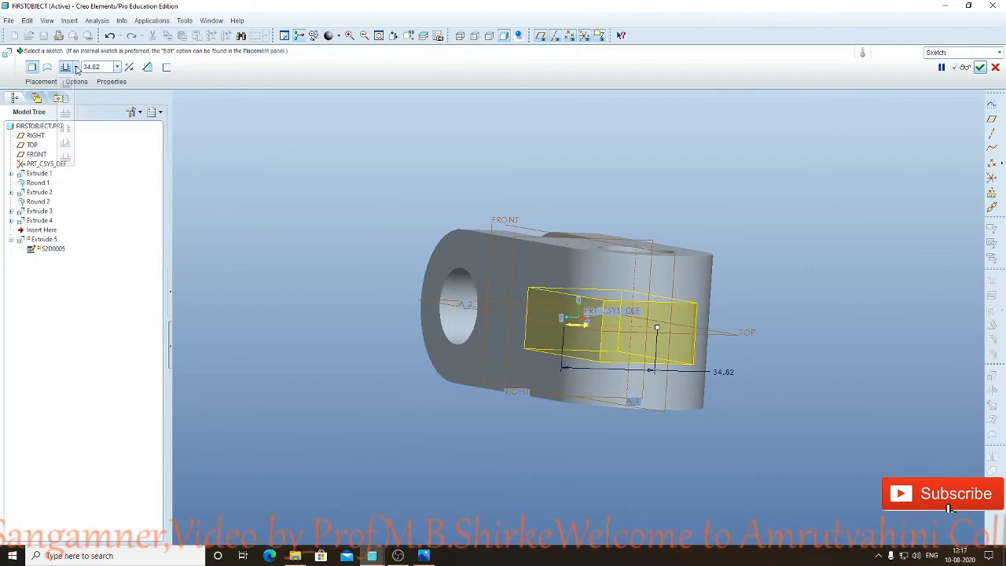
left_click(68, 131)
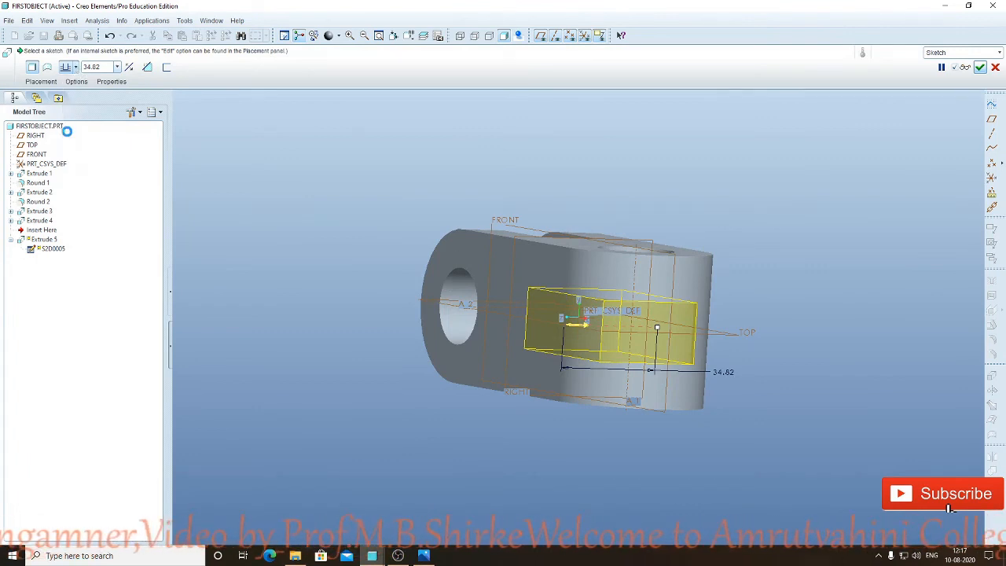
left_click(147, 68)
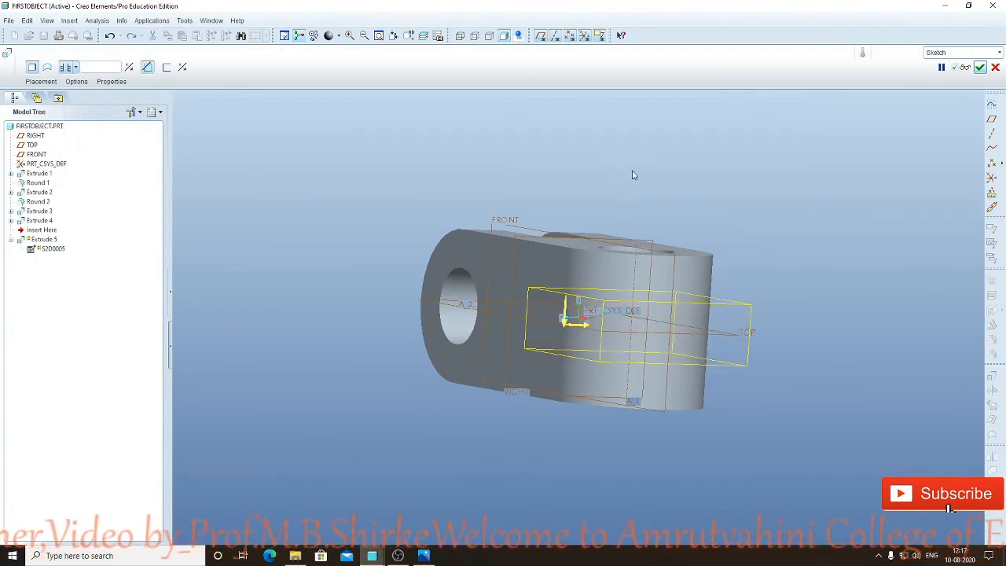
left_click(981, 67)
Inspect the new slot at an angle, and compare the top and front views with hidden lines against the reference drawing
middle_click_drag(943, 157, 918, 202)
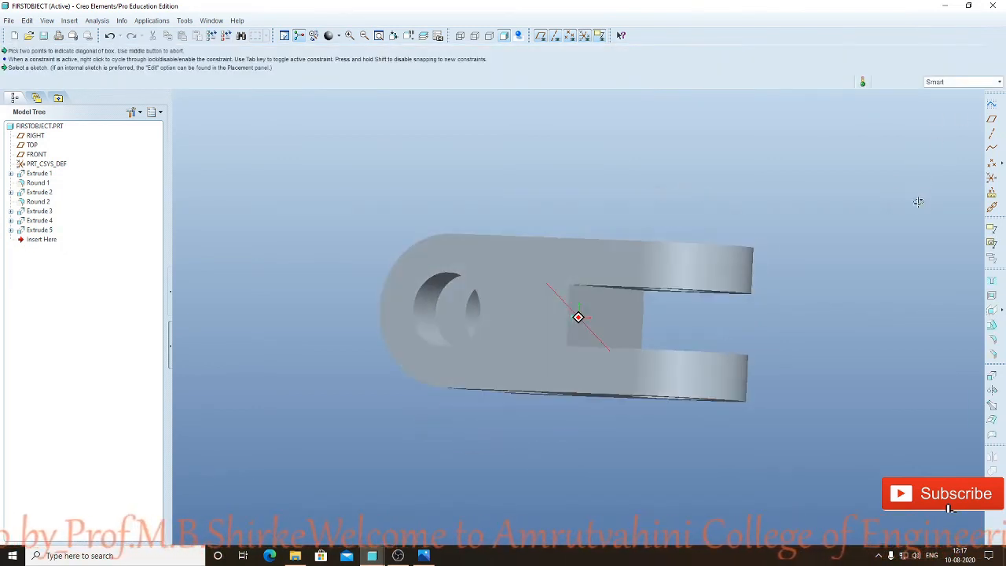
left_click(409, 35)
left_click(425, 117)
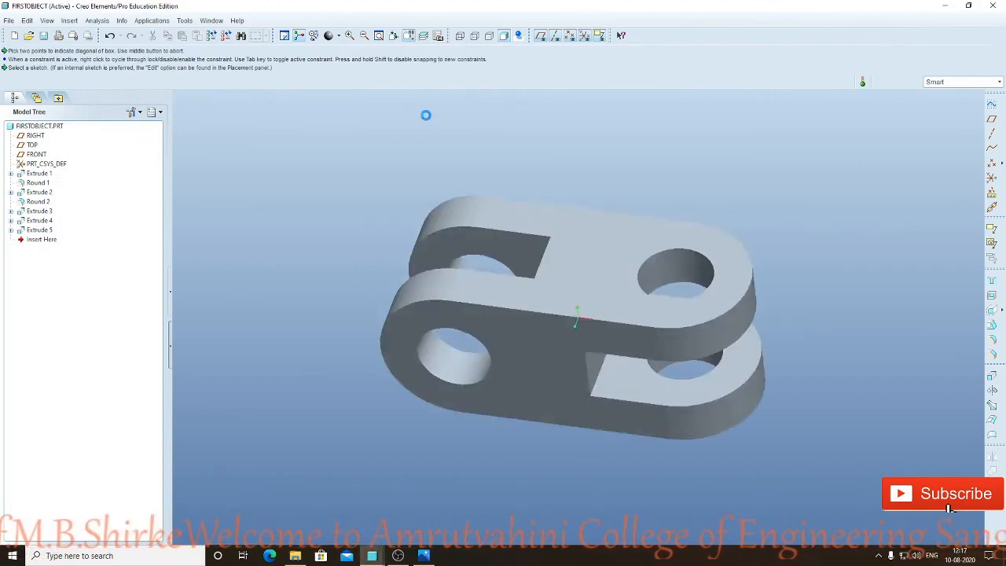
left_click(460, 36)
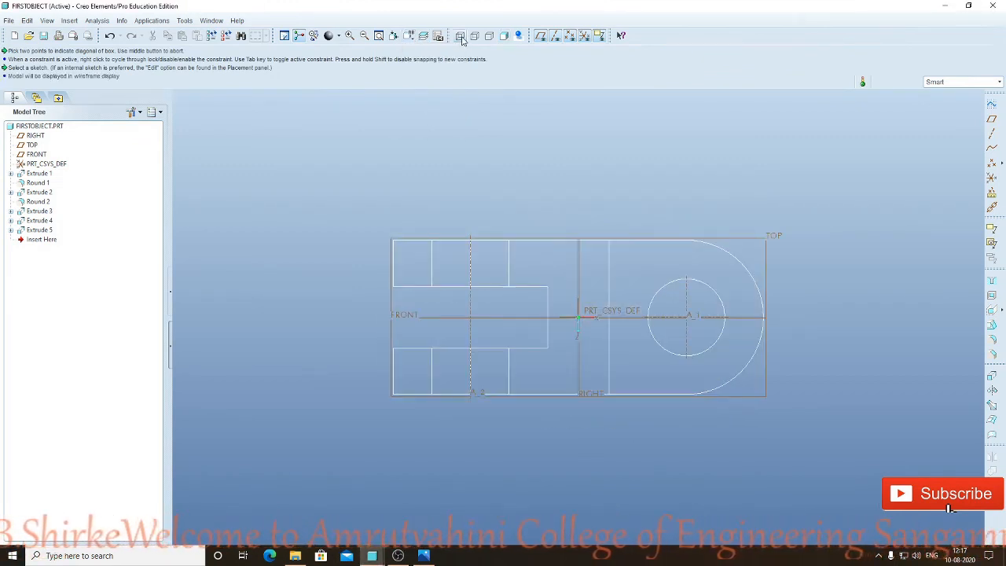
left_click(476, 37)
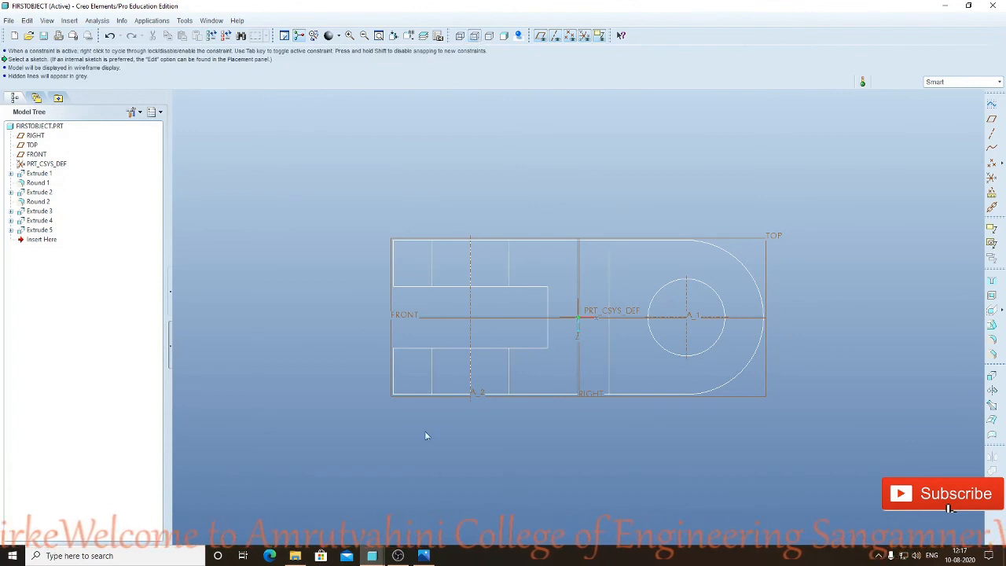
left_click(422, 556)
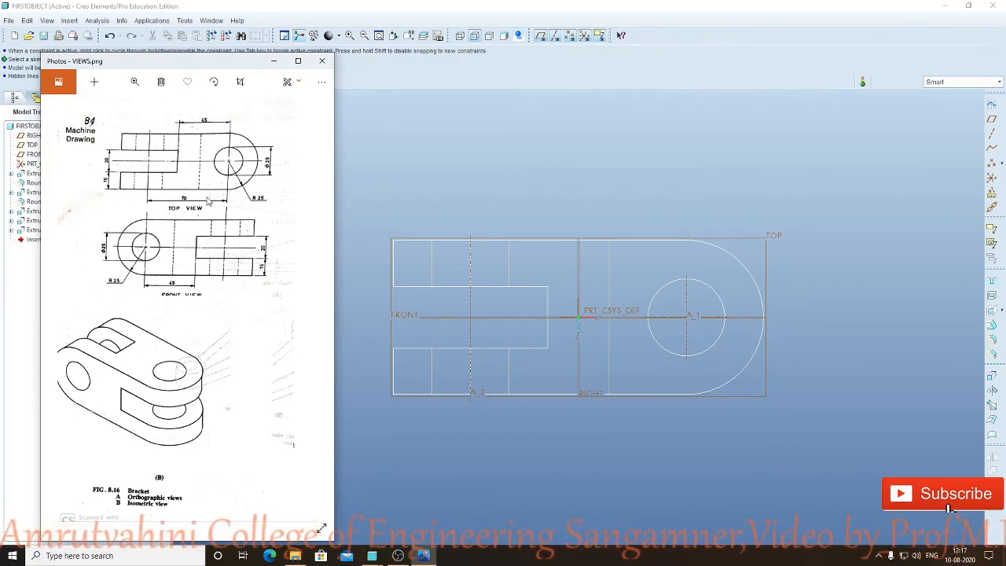
left_click(414, 40)
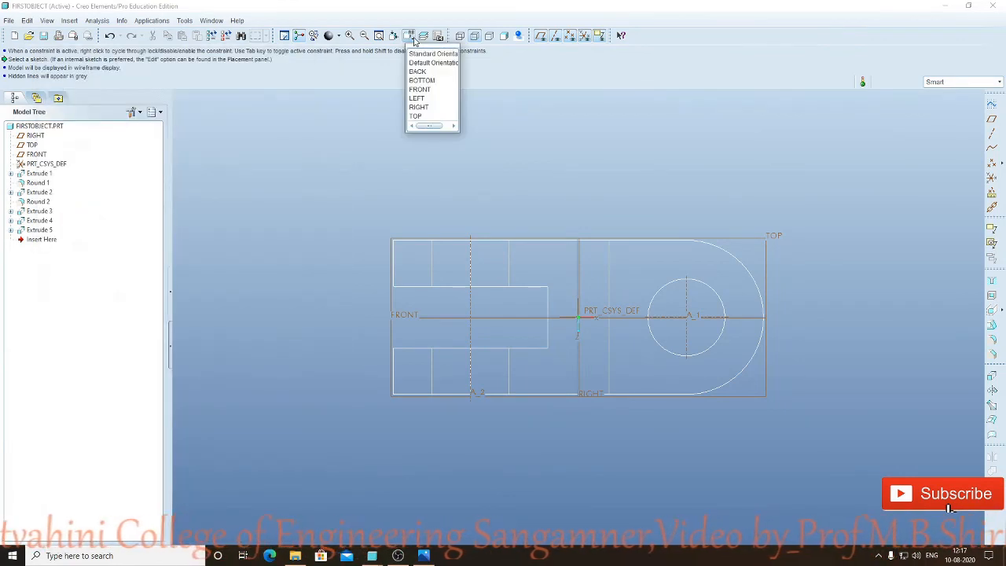
left_click(418, 90)
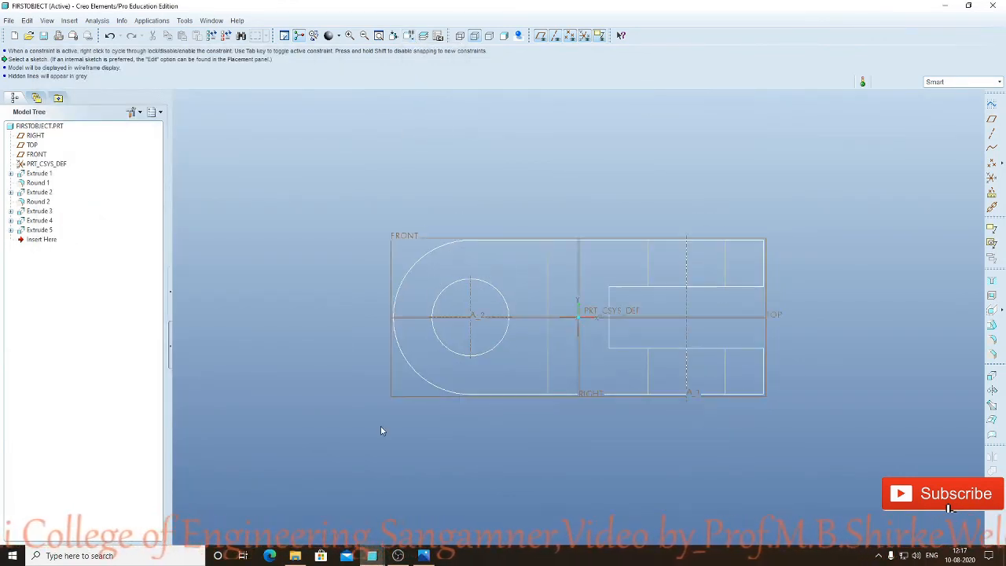
left_click(423, 556)
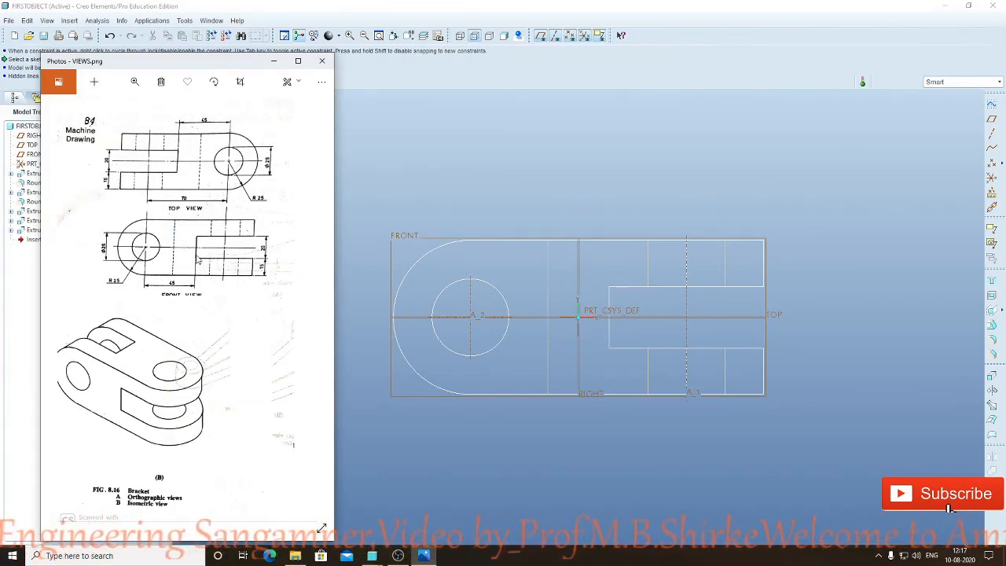
left_click(473, 423)
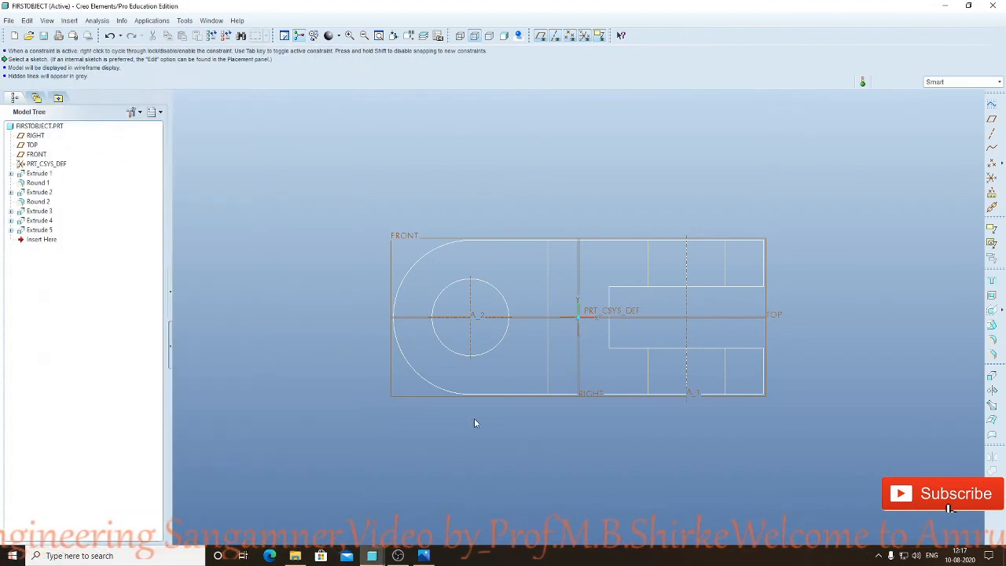
left_click(393, 36)
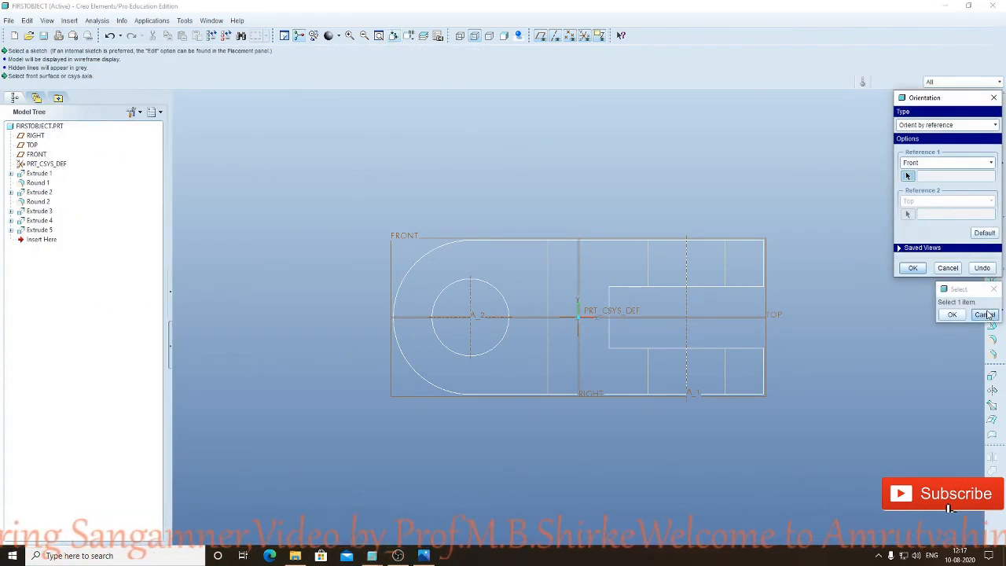
left_click(951, 314)
left_click(947, 267)
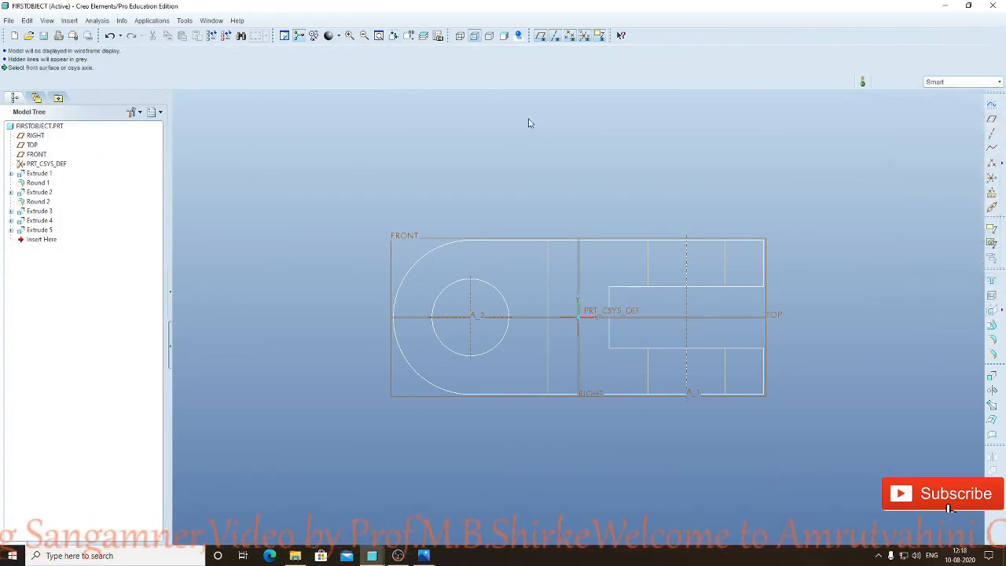
Display the finished bracket shaded in the standard orientation and rotate it to match the drawing's isometric view
left_click(409, 40)
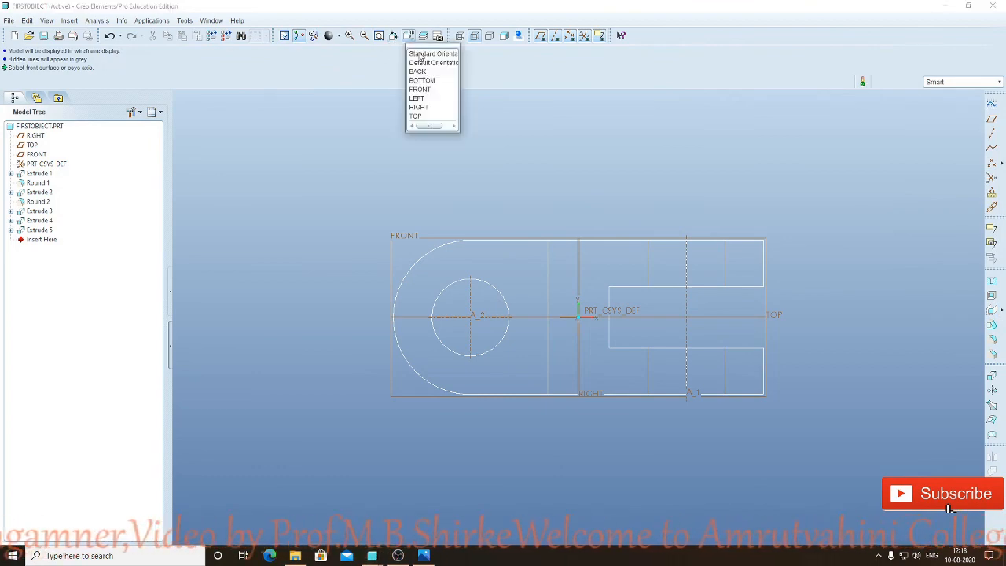
left_click(421, 55)
left_click(503, 37)
mouse_move(593, 132)
middle_mouse_down()
mouse_move(620, 218)
mouse_move(709, 179)
mouse_move(702, 196)
mouse_move(673, 189)
mouse_move(725, 176)
mouse_move(697, 196)
mouse_move(674, 233)
mouse_move(637, 254)
mouse_move(508, 488)
middle_mouse_up()
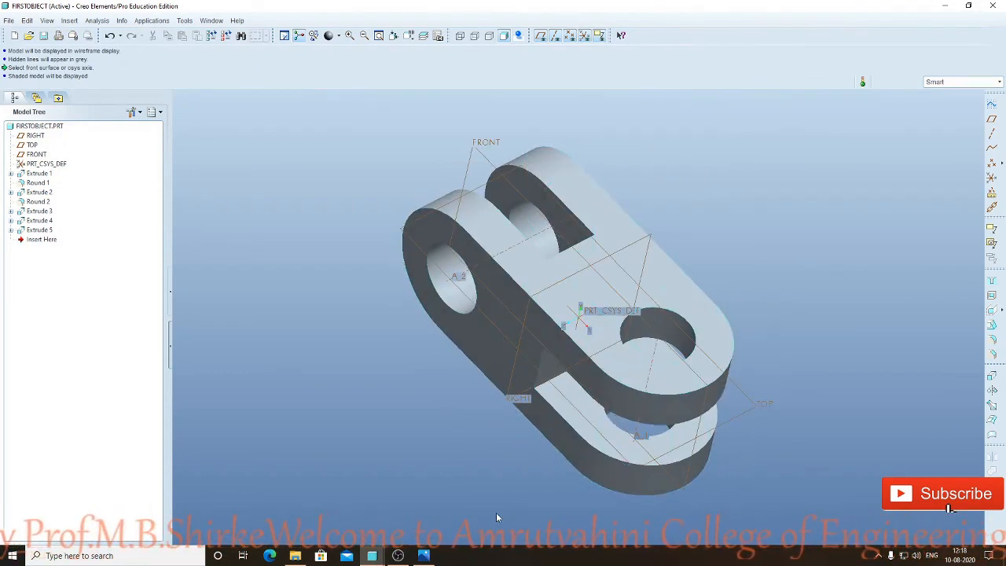